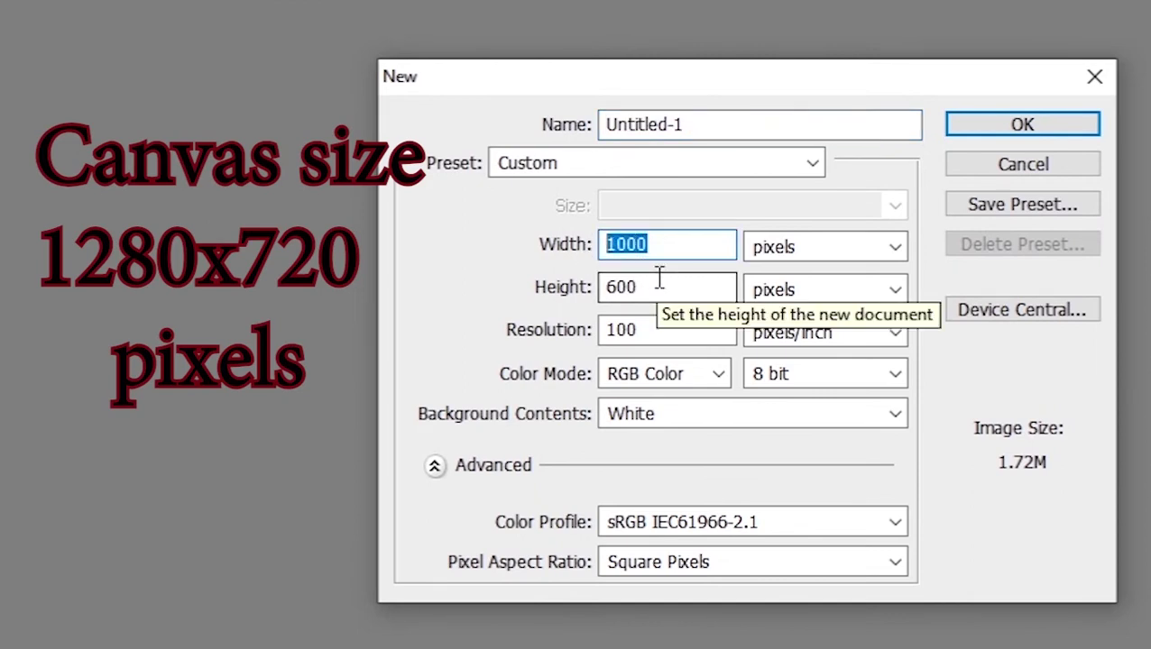
# Create a new document 1280 pixels wide and 720 pixels high at a resolution of 300 pixels/inch.
pyautogui.write('1280')
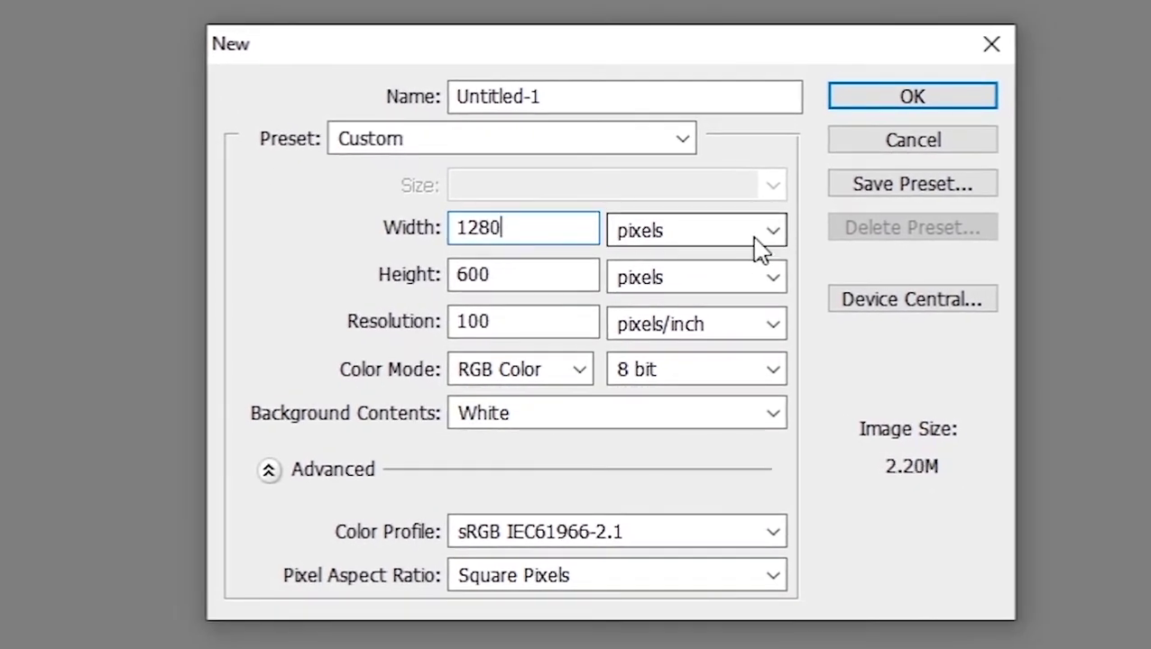
pyautogui.click(773, 230)
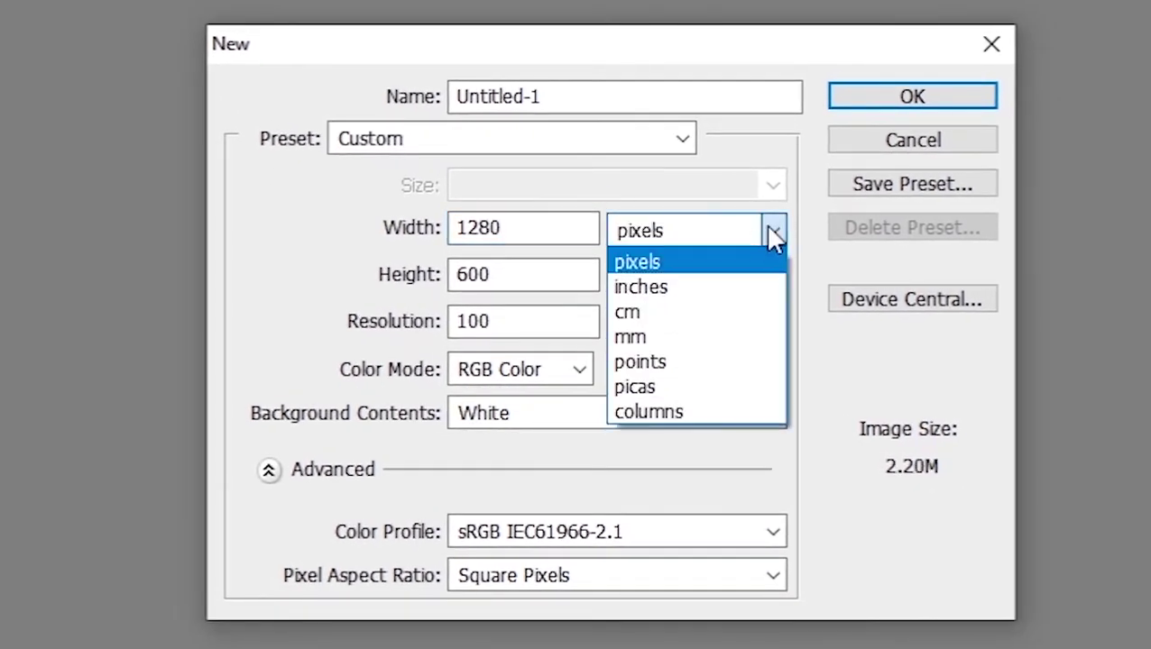
pyautogui.click(675, 264)
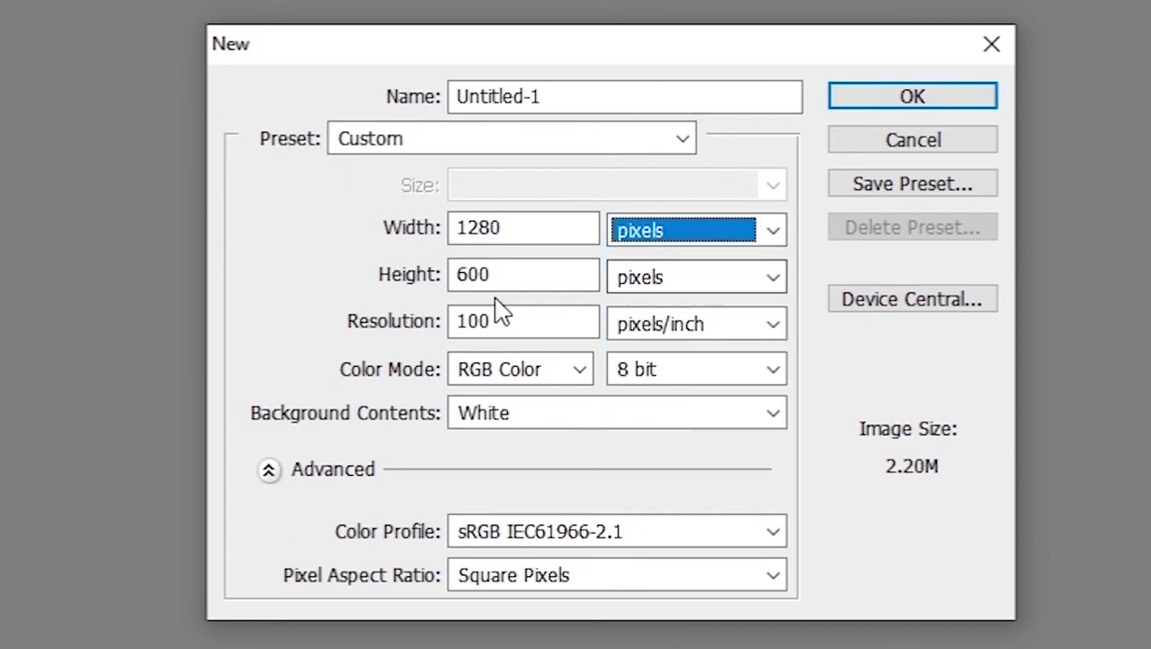
pyautogui.moveTo(506, 276); pyautogui.dragTo(411, 288)
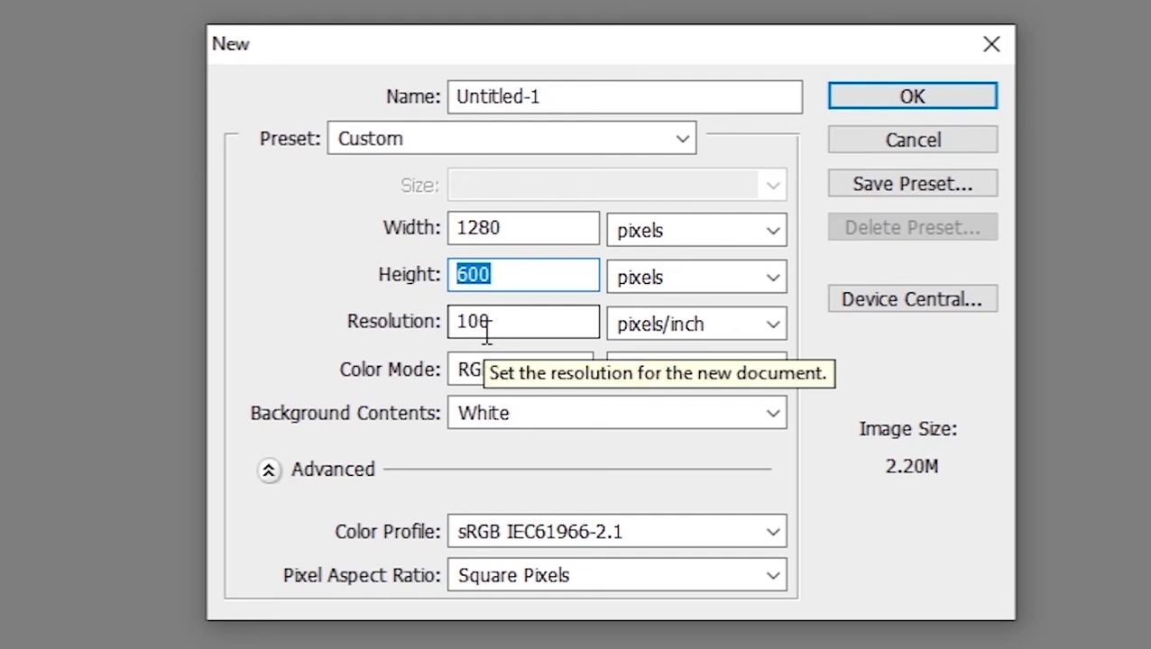
pyautogui.write('720')
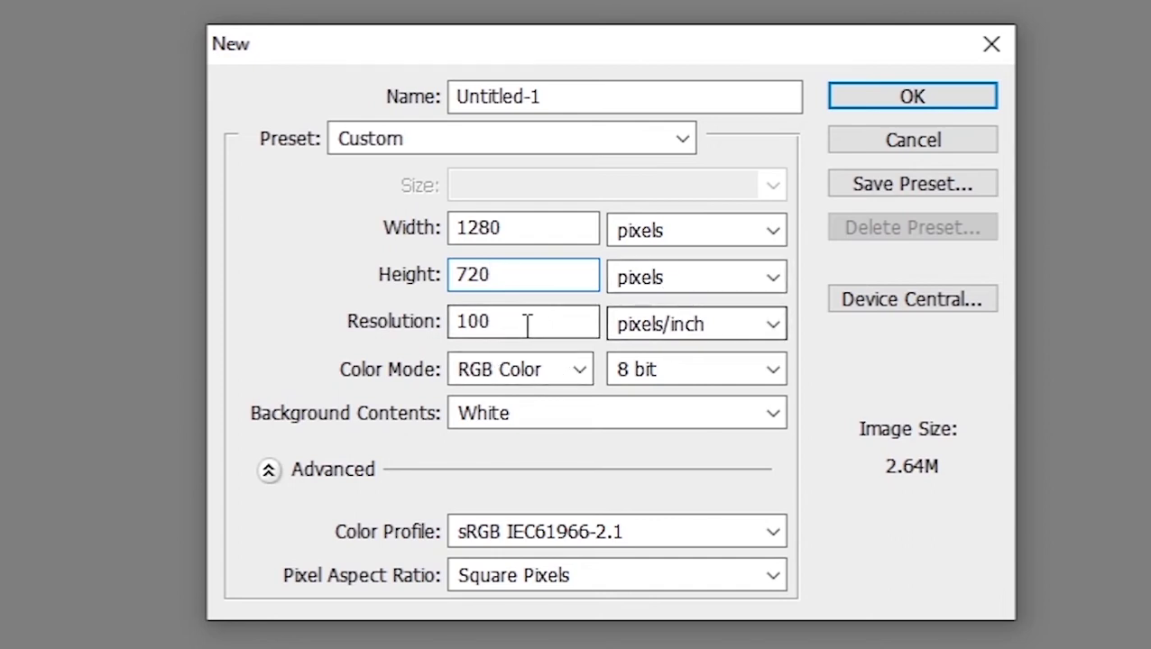
pyautogui.moveTo(505, 326); pyautogui.dragTo(429, 326)
pyautogui.write('300')
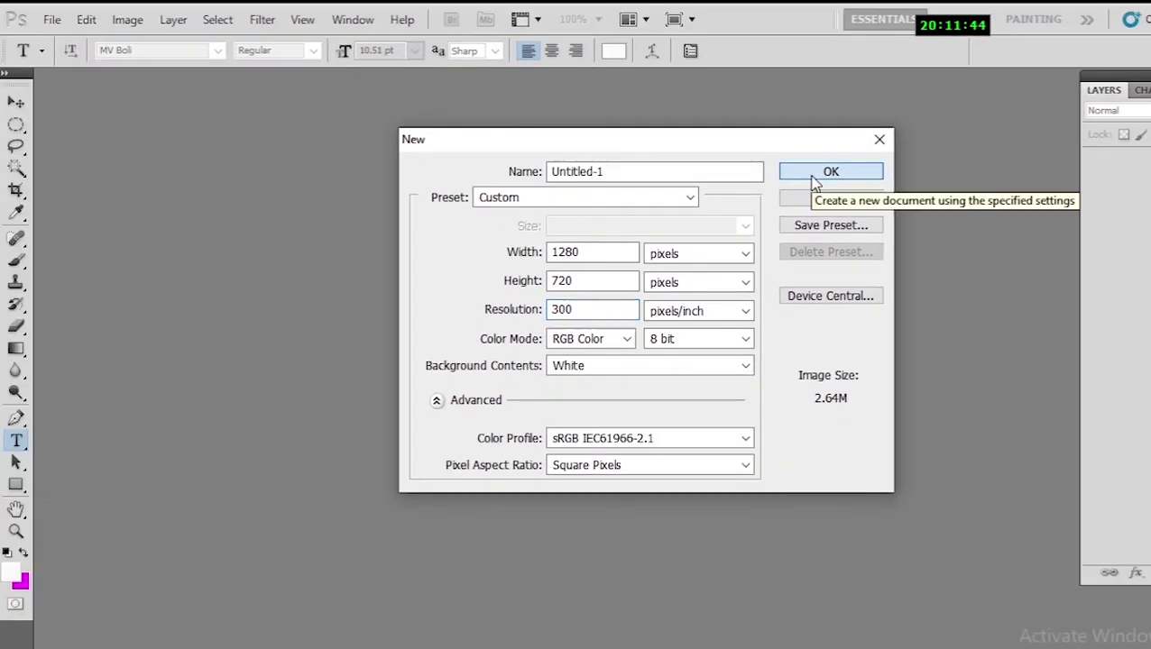
pyautogui.click(888, 101)
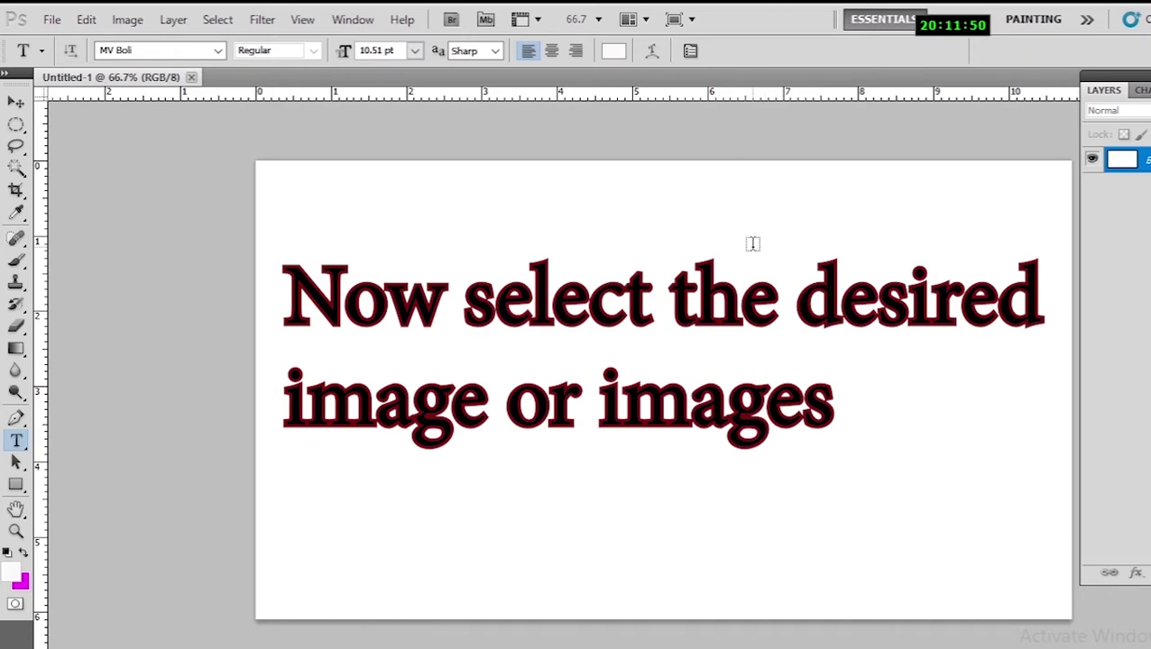
# Open the wed photo PSD file, float it in its own window beside the blank canvas, and activate the Move tool.
pyautogui.click(52, 22)
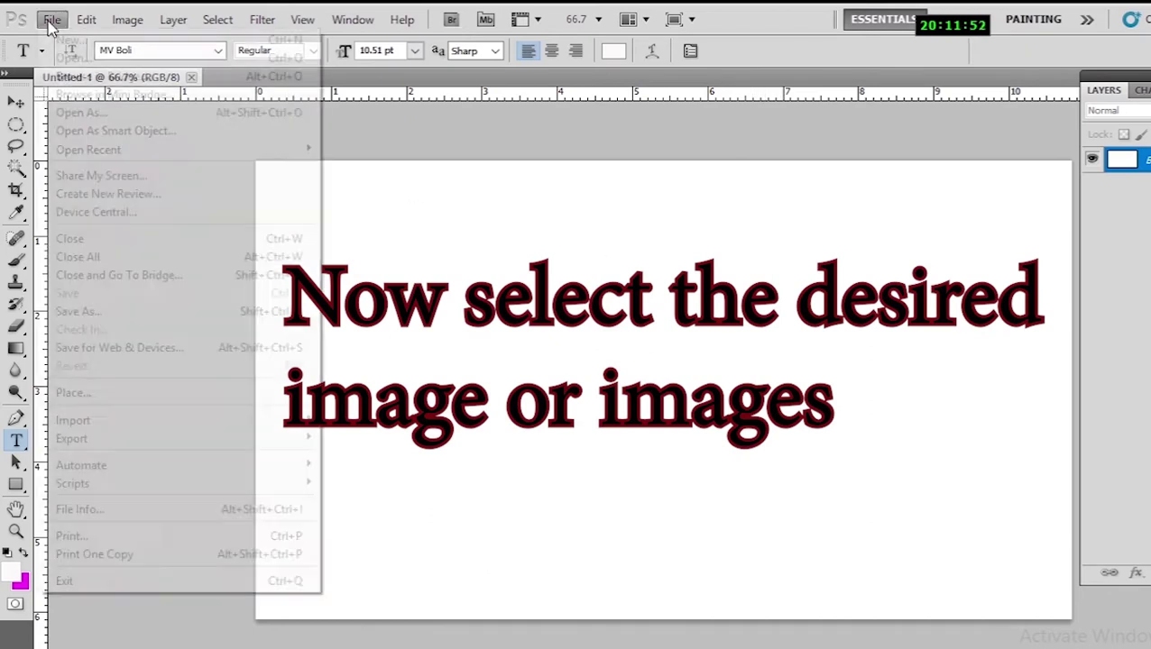
pyautogui.click(72, 59)
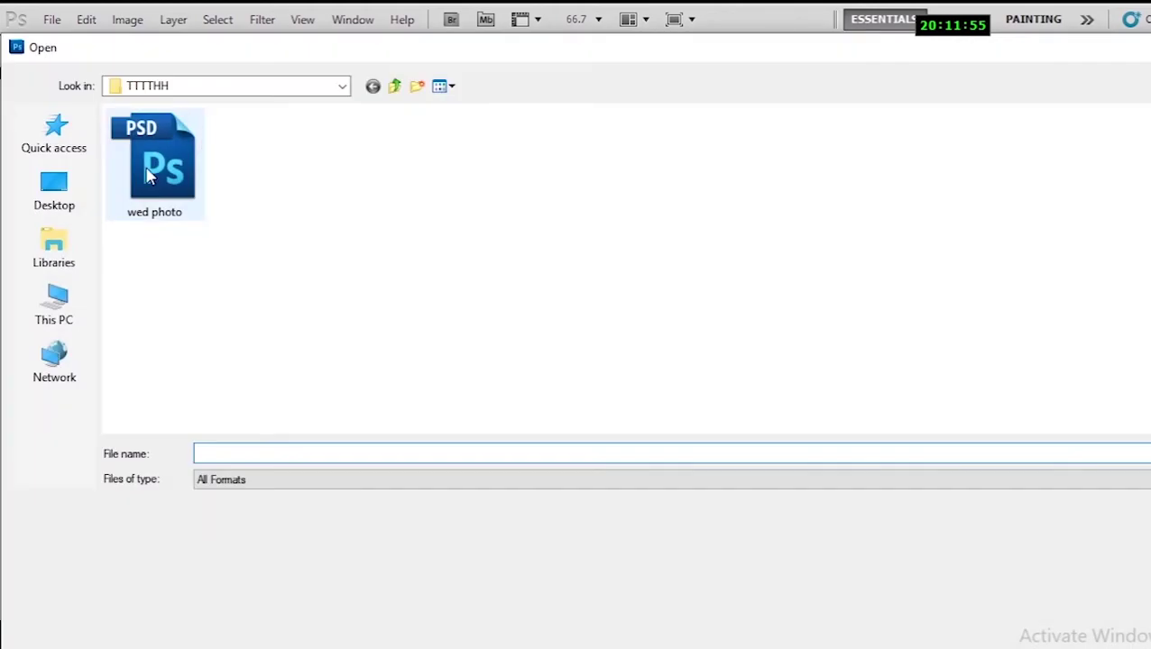
pyautogui.click(148, 176)
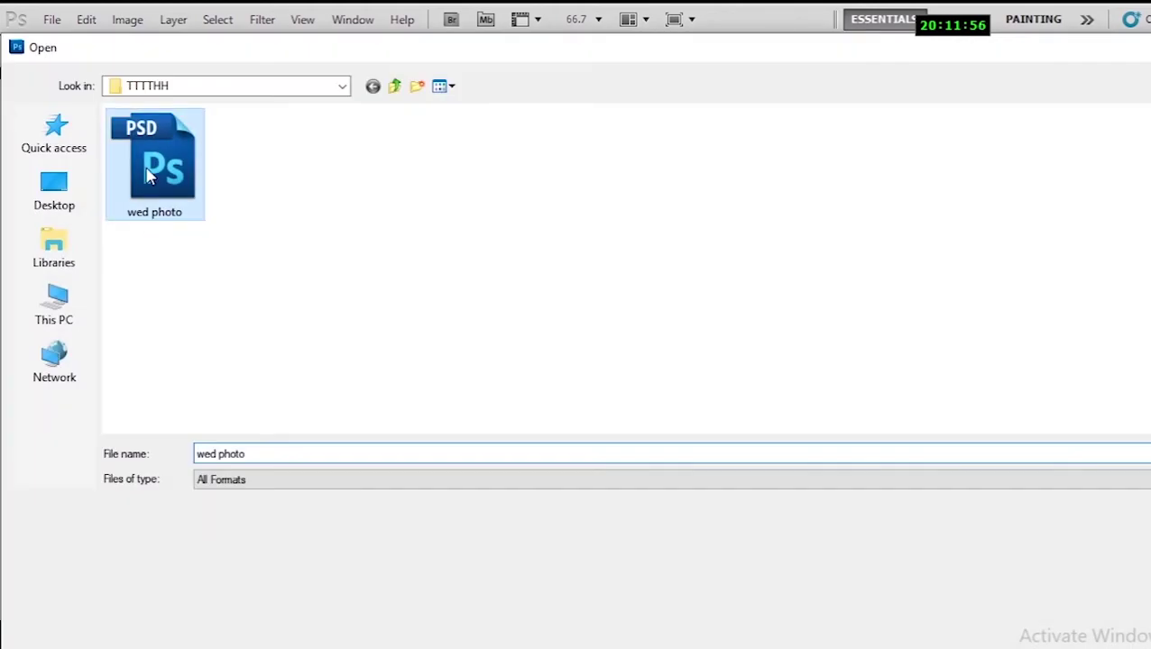
pyautogui.press('Return')
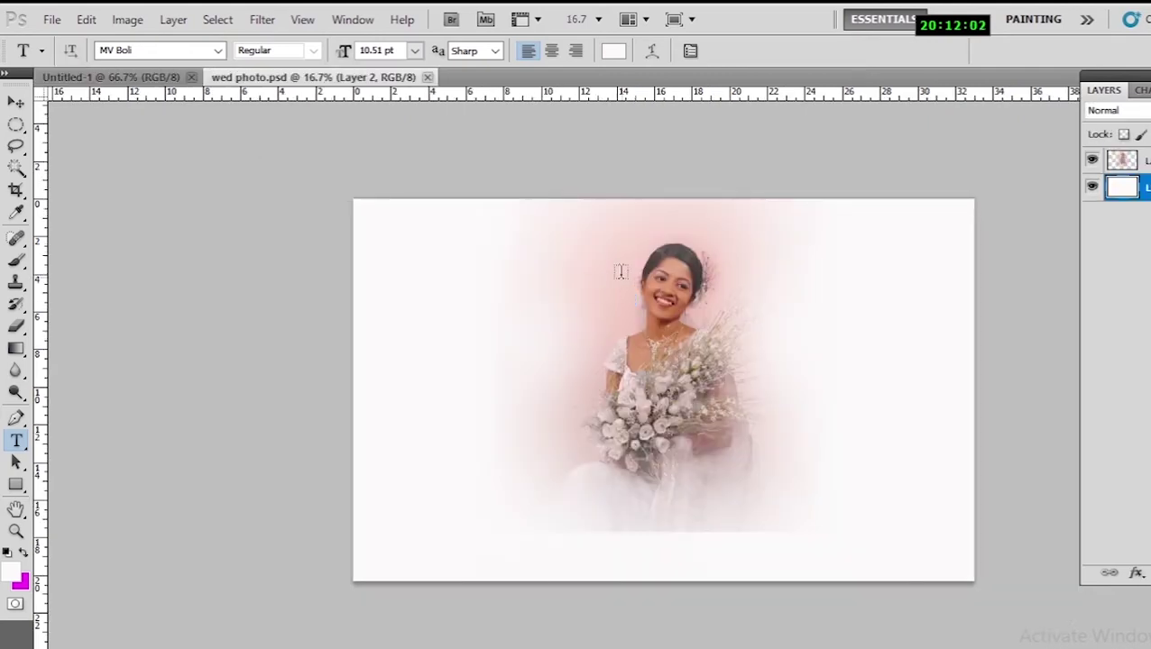
pyautogui.moveTo(388, 80); pyautogui.dragTo(165, 223)
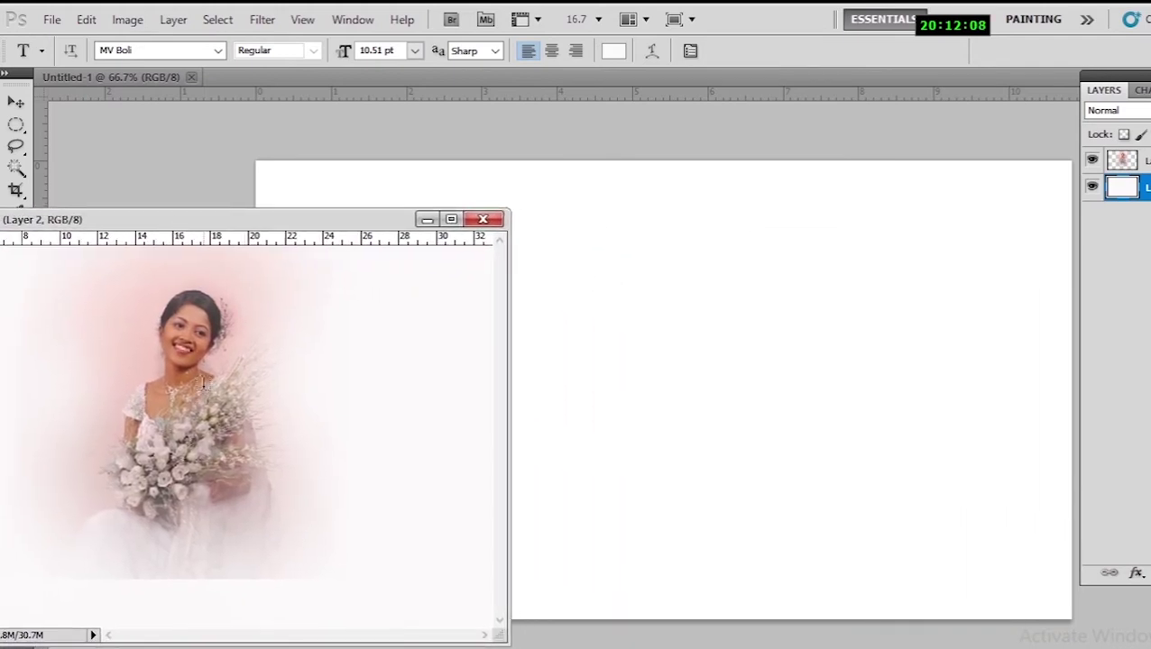
pyautogui.click(16, 102)
# Try copying the wed photo's white Layer 2 into the blank document and undo it.
pyautogui.moveTo(165, 406); pyautogui.dragTo(673, 393)
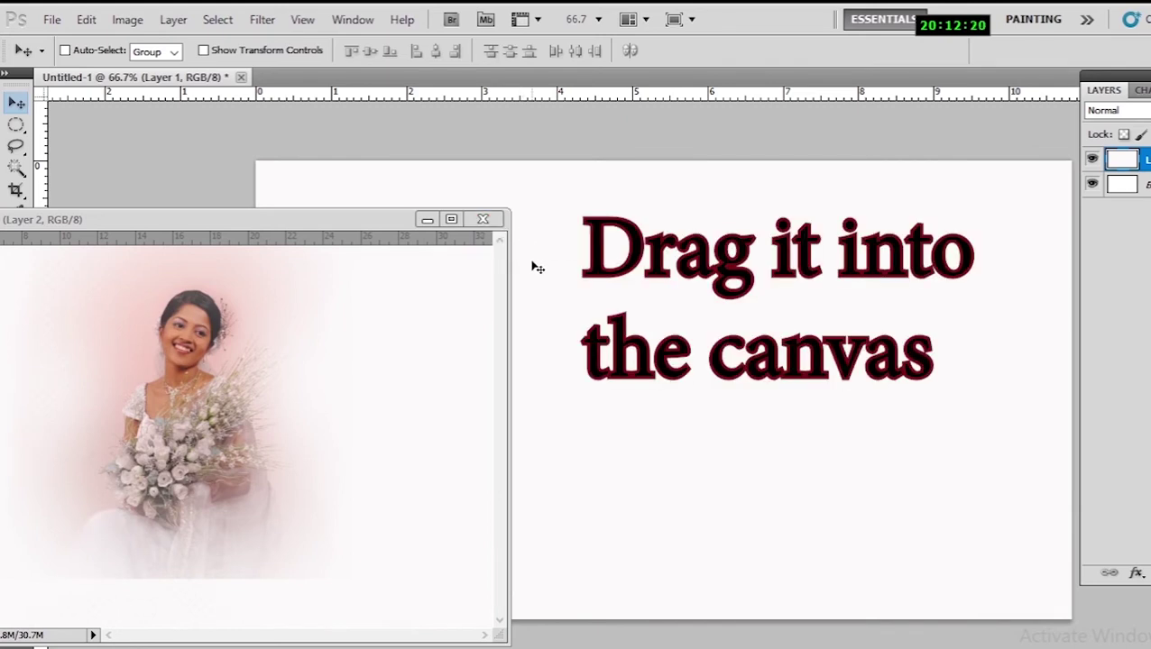
pyautogui.hotkey('ctrl', 'z')
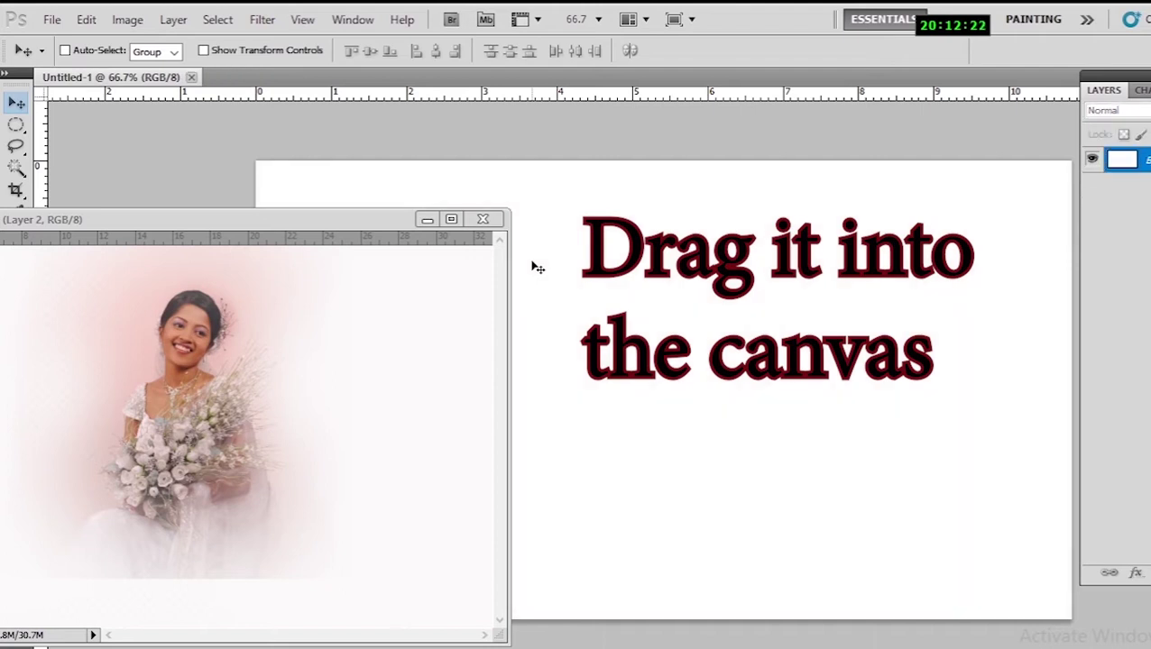
# Copy Layer 1 with the bride from wed photo into the blank document and close wed photo.
pyautogui.click(191, 382)
pyautogui.rightClick(191, 382)
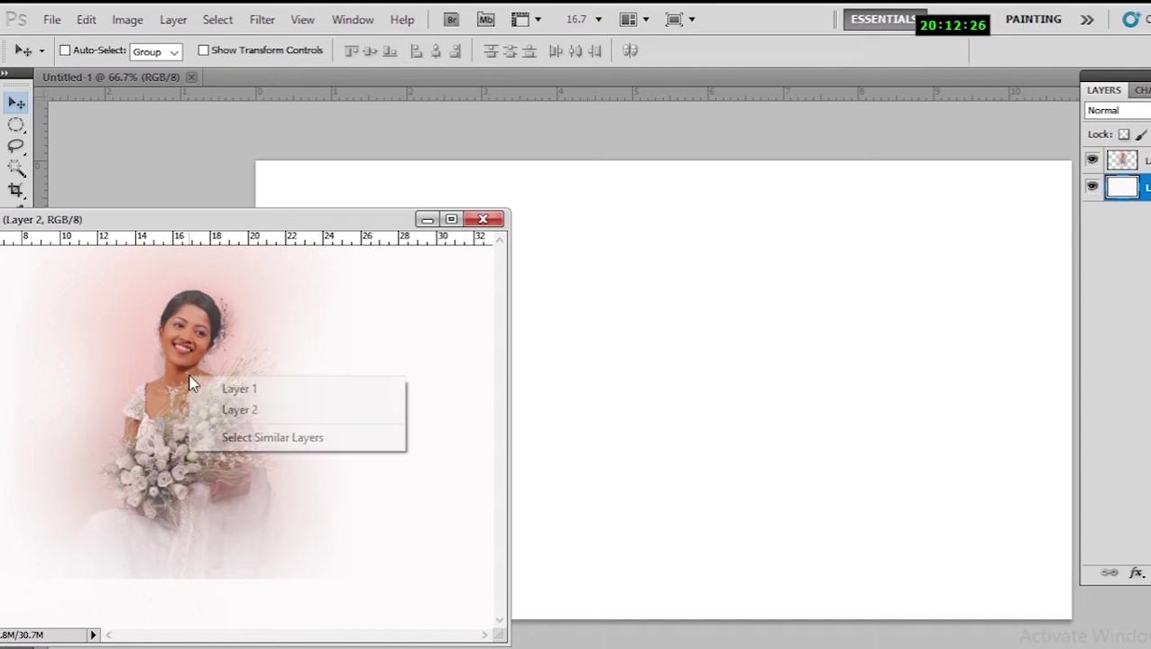
pyautogui.click(226, 389)
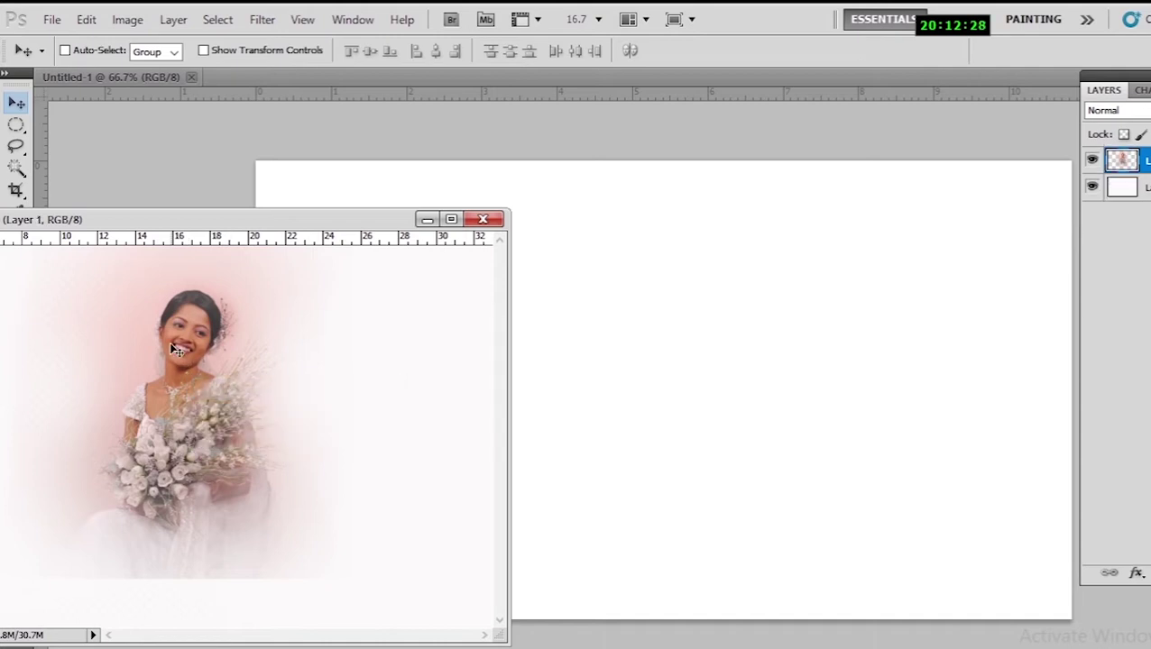
pyautogui.moveTo(178, 350); pyautogui.dragTo(675, 343)
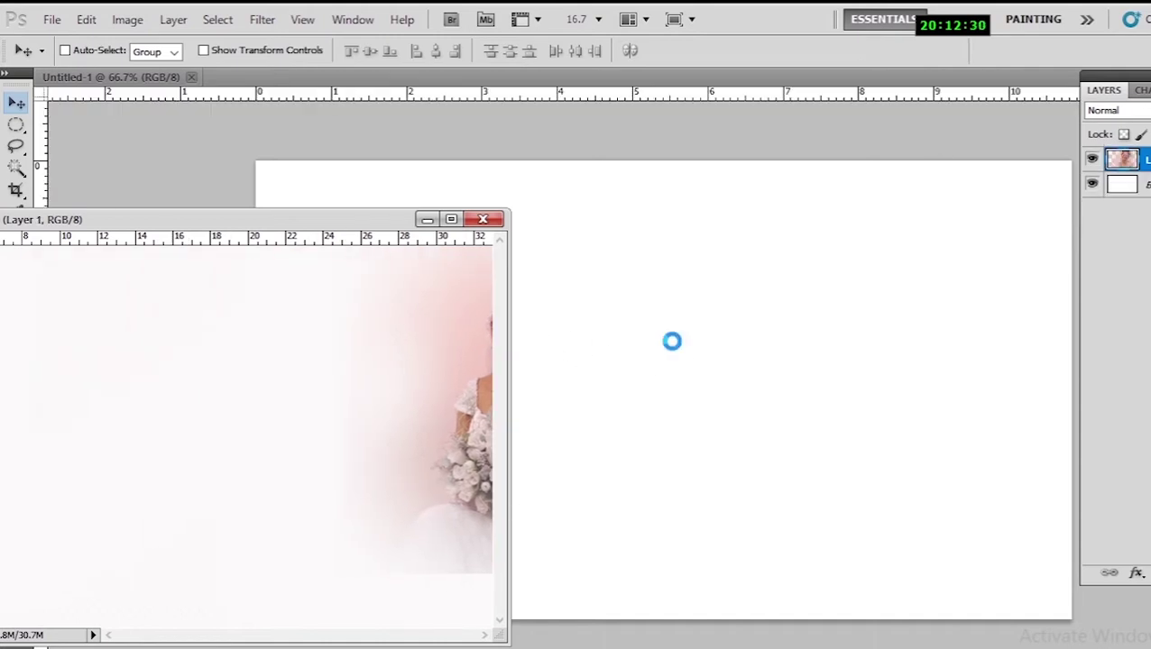
pyautogui.click(481, 221)
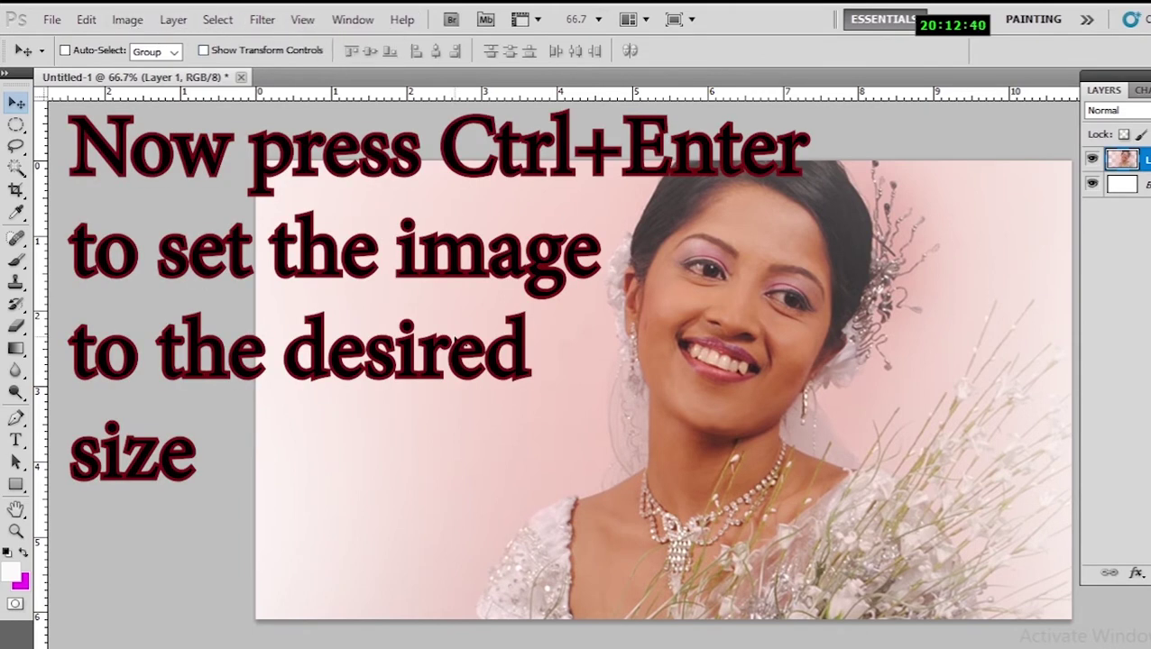
# Scale the bride layer proportionally to about 30% so it fits the canvas height along the left edge.
pyautogui.hotkey('ctrl', 't')
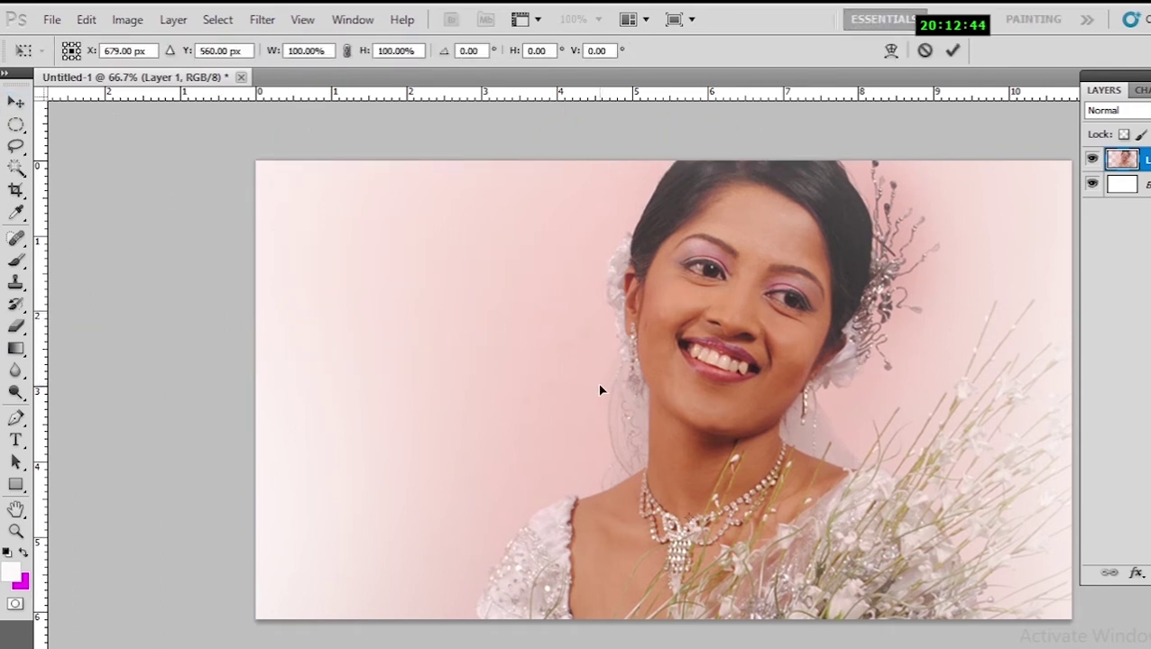
pyautogui.keyDown('alt'); pyautogui.click(633, 418); pyautogui.keyUp('alt')
pyautogui.keyDown('alt'); pyautogui.click(634, 417); pyautogui.keyUp('alt')
pyautogui.keyDown('alt'); pyautogui.click(636, 417); pyautogui.keyUp('alt')
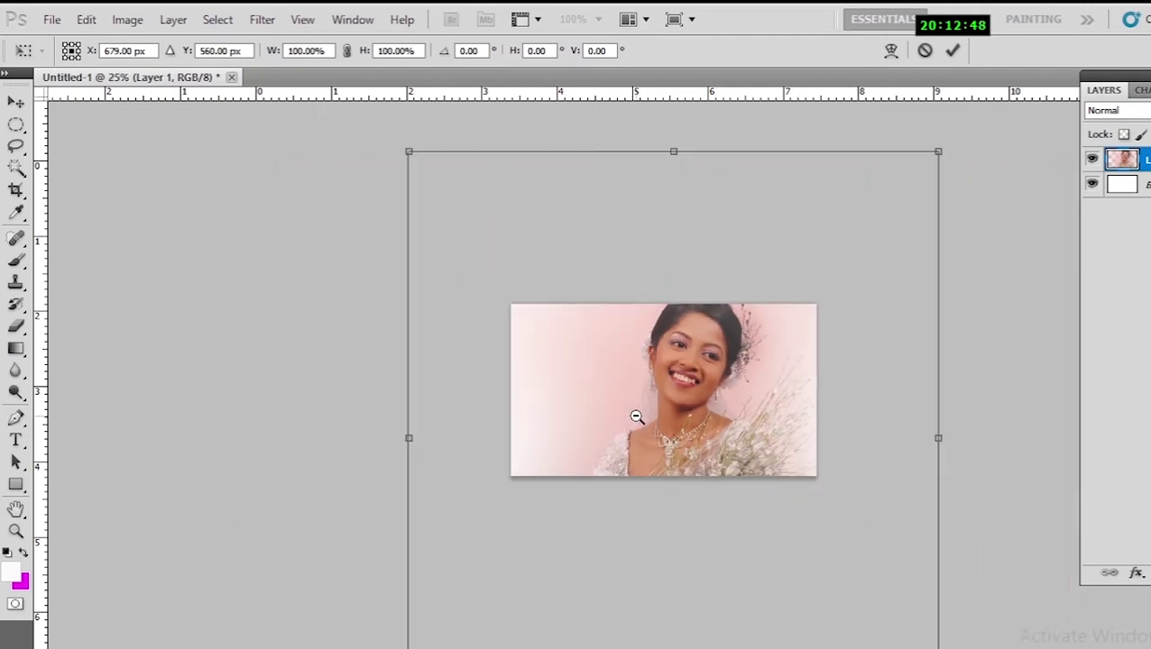
pyautogui.keyDown('alt'); pyautogui.click(636, 417); pyautogui.keyUp('alt')
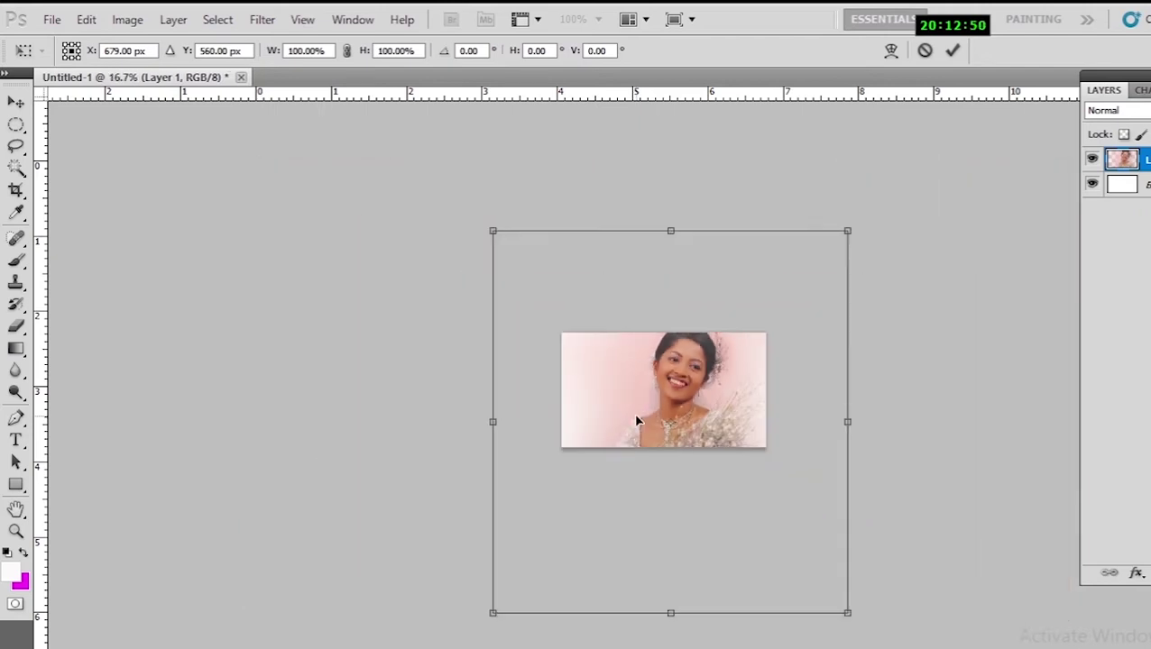
pyautogui.keyDown('alt'); pyautogui.click(635, 417); pyautogui.keyUp('alt')
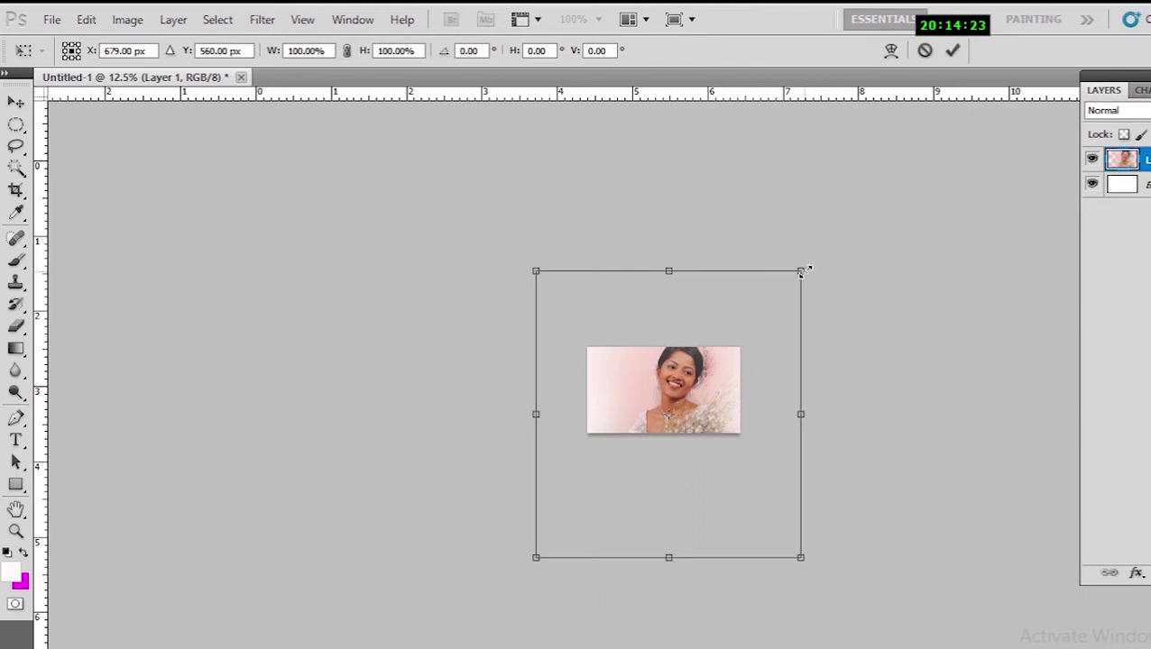
pyautogui.moveTo(802, 268); pyautogui.dragTo(643, 372)
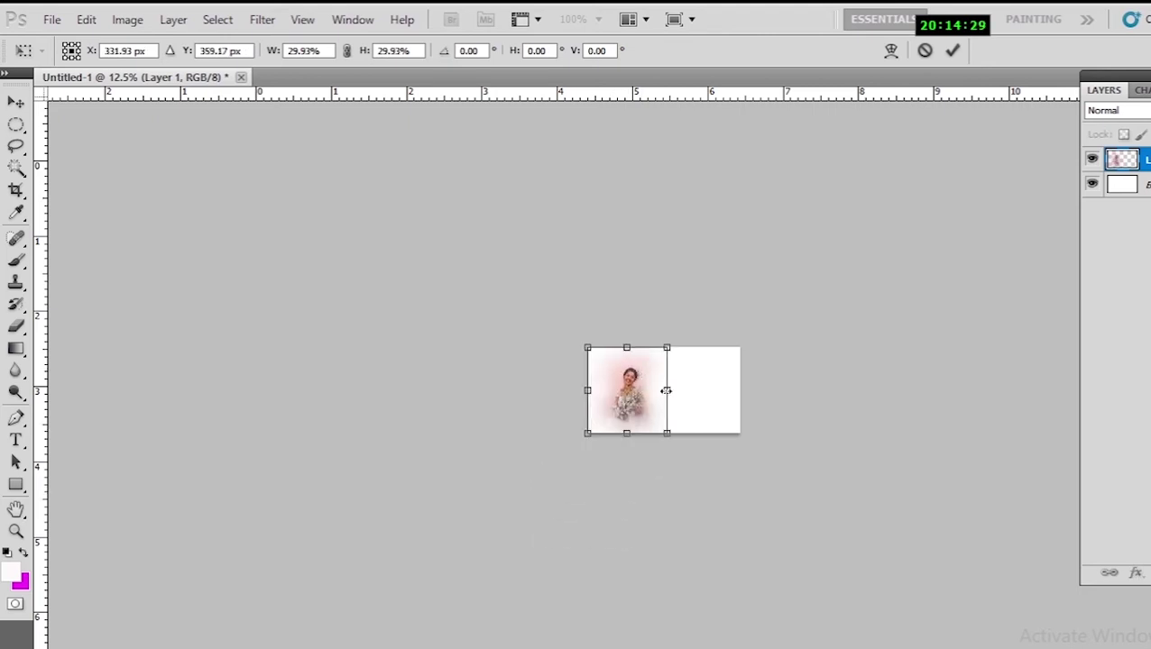
pyautogui.press('Return')
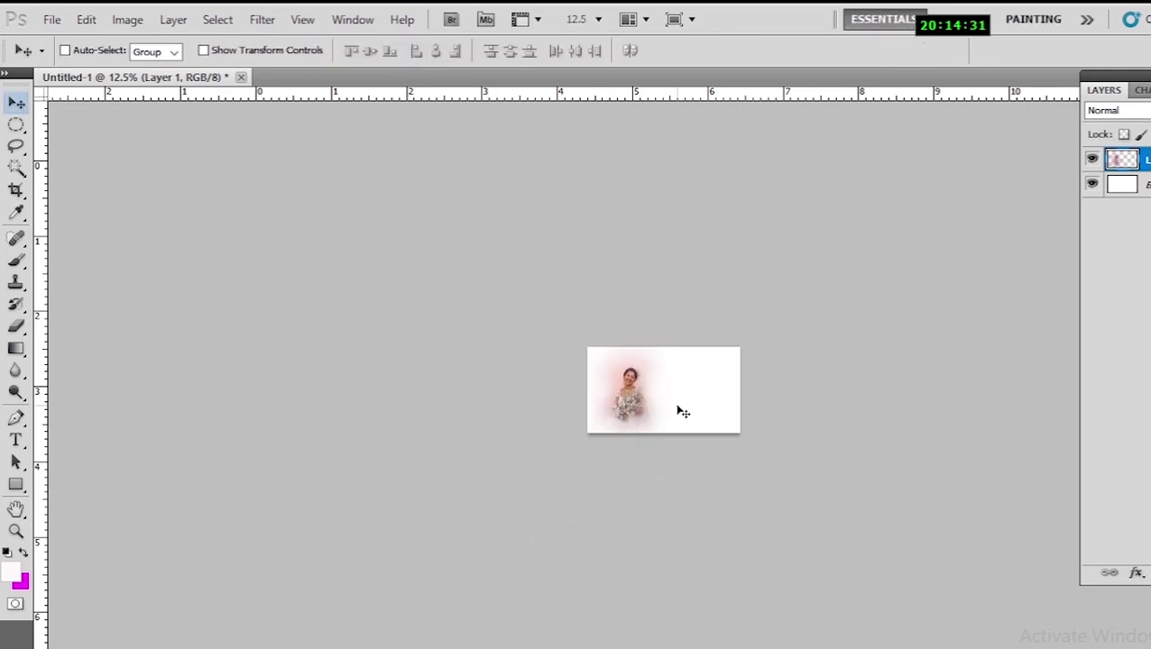
# Move the bride layer left so that it extends slightly beyond the canvas's left edge.
pyautogui.keyDown('ctrl'); pyautogui.click(706, 419); pyautogui.keyUp('ctrl')
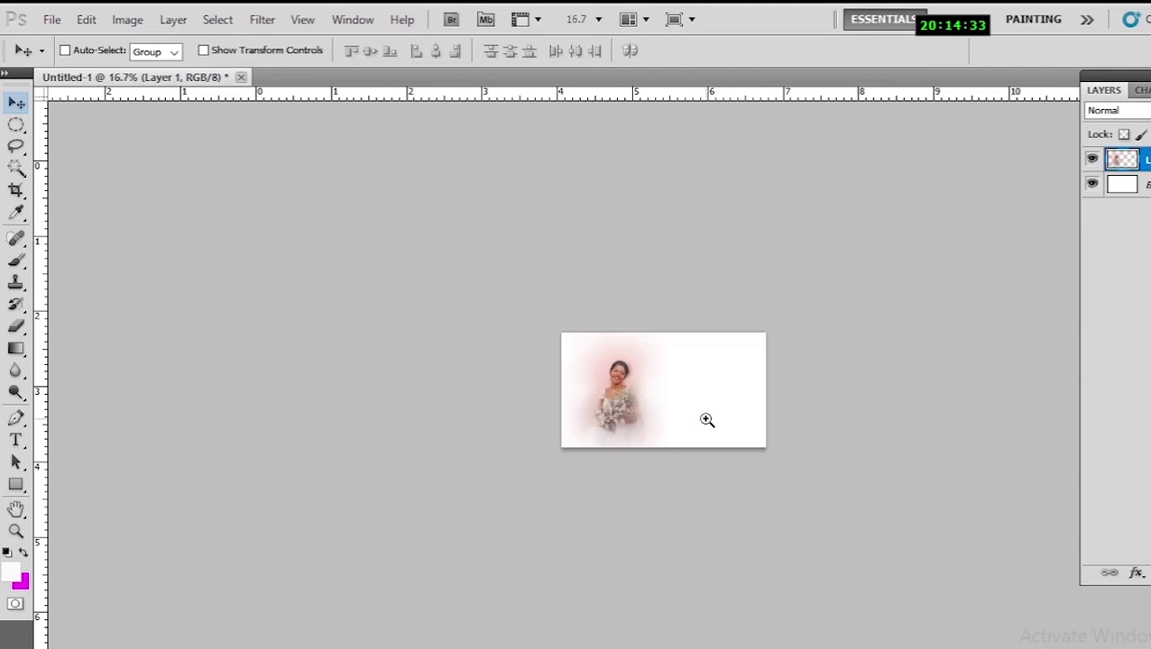
pyautogui.keyDown('ctrl'); pyautogui.click(706, 419); pyautogui.keyUp('ctrl')
pyautogui.keyDown('ctrl'); pyautogui.click(706, 418); pyautogui.keyUp('ctrl')
pyautogui.keyDown('ctrl'); pyautogui.click(707, 419); pyautogui.keyUp('ctrl')
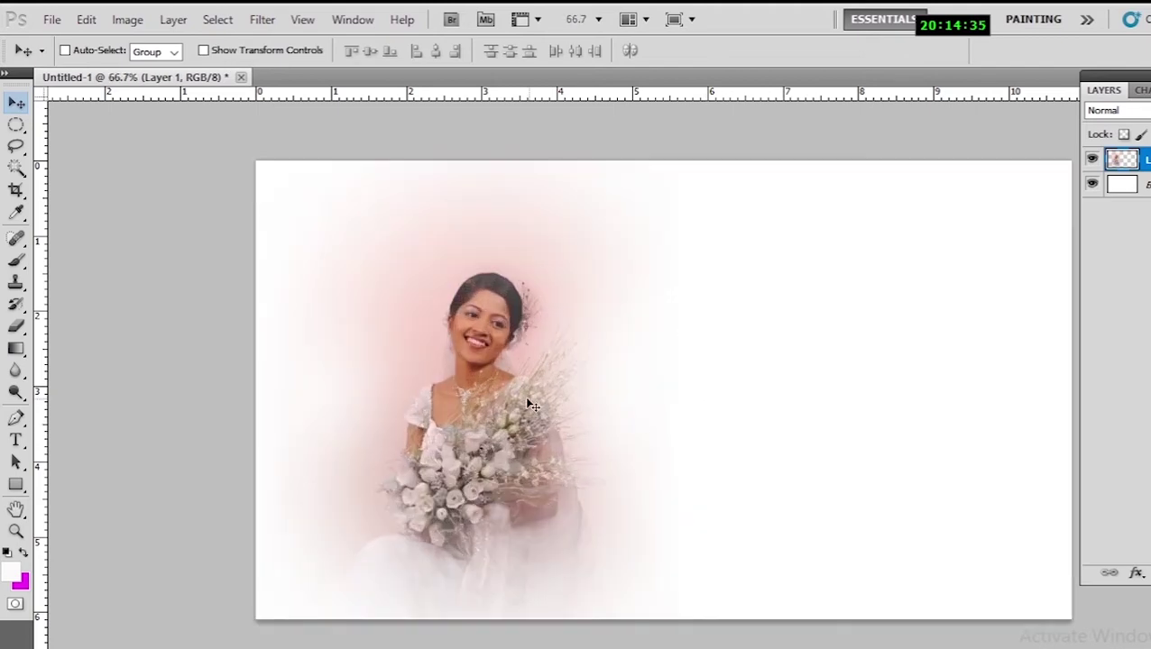
pyautogui.moveTo(520, 401); pyautogui.dragTo(464, 406)
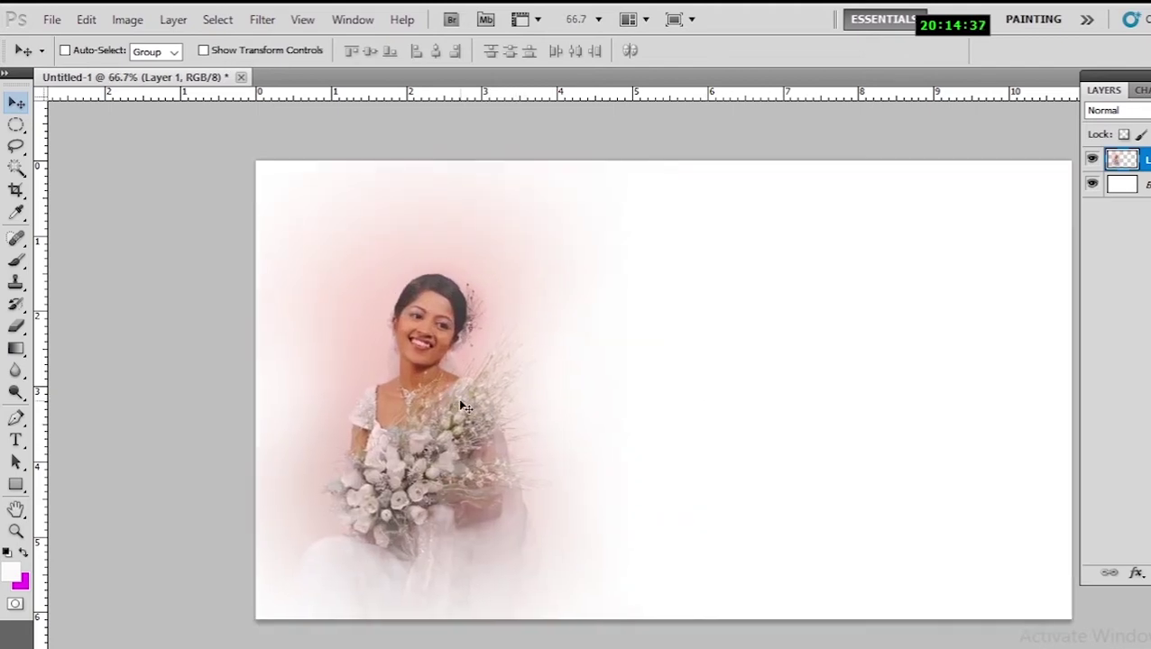
# Enlarge the bride layer proportionally to about 132% and reposition it on the left half of the canvas.
pyautogui.hotkey('ctrl', 't')
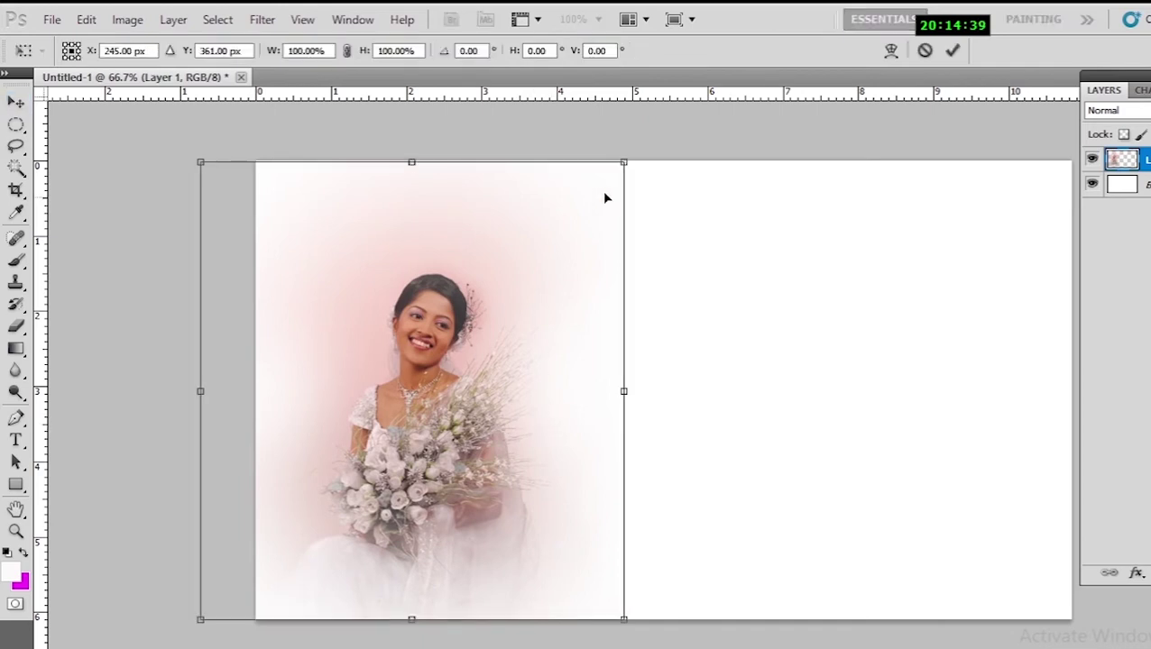
pyautogui.moveTo(628, 161); pyautogui.dragTo(748, 106)
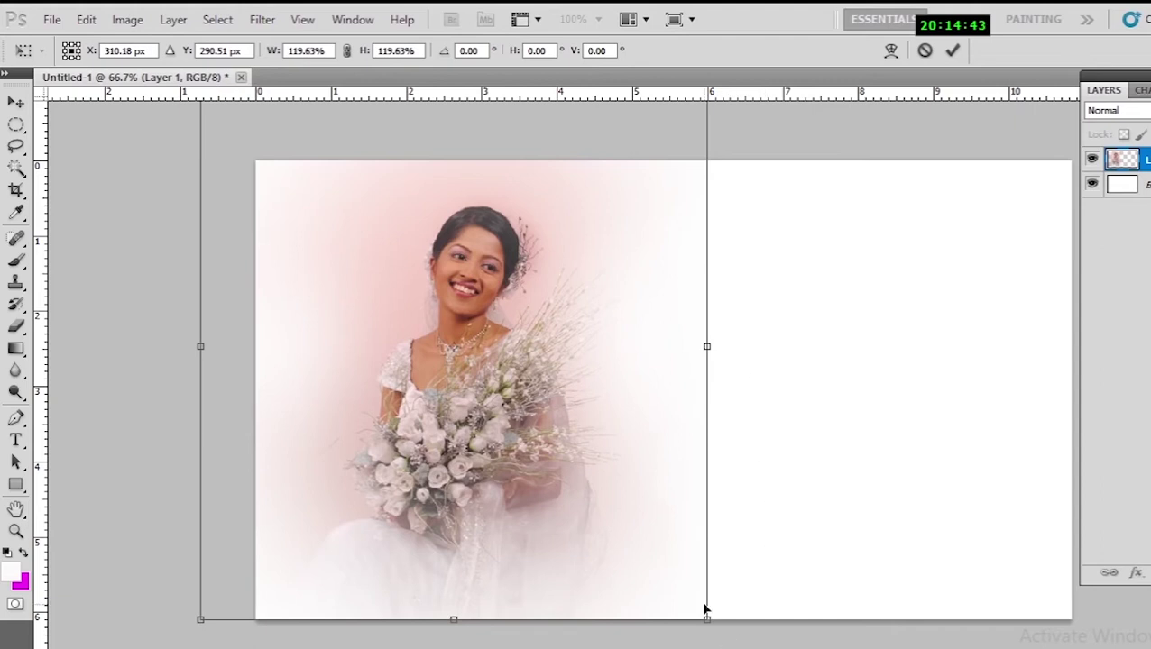
pyautogui.moveTo(716, 629); pyautogui.dragTo(757, 647)
pyautogui.moveTo(573, 488)
pyautogui.mouseDown()
pyautogui.moveTo(598, 491)
pyautogui.moveTo(558, 492)
pyautogui.moveTo(566, 487)
pyautogui.mouseUp()
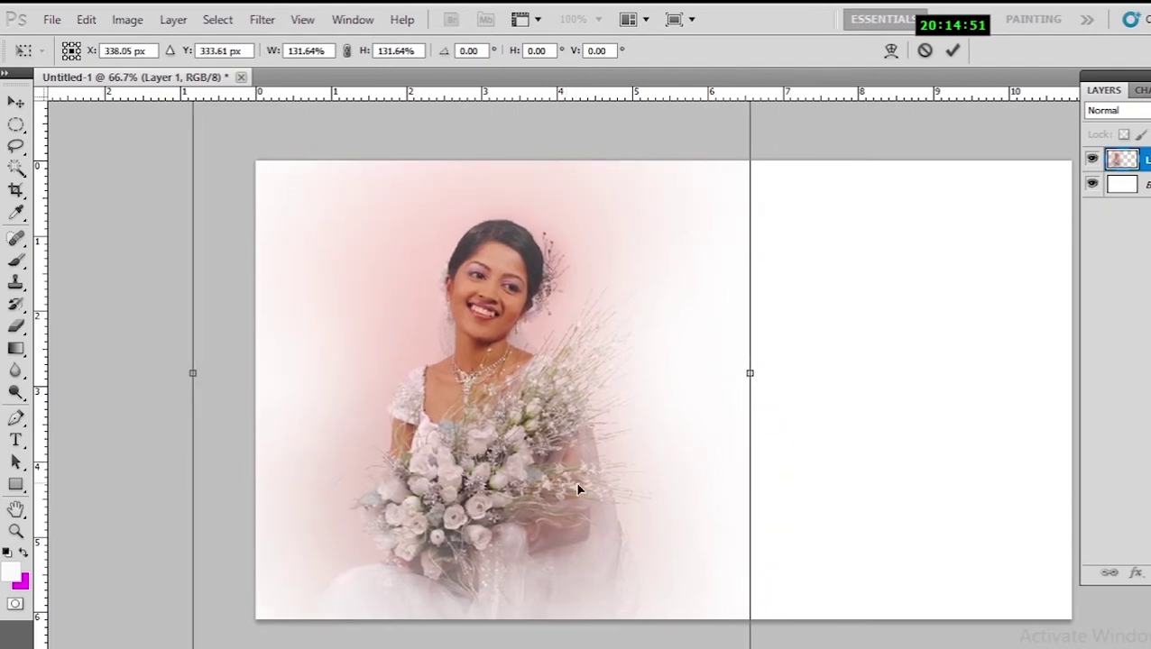
pyautogui.press('Return')
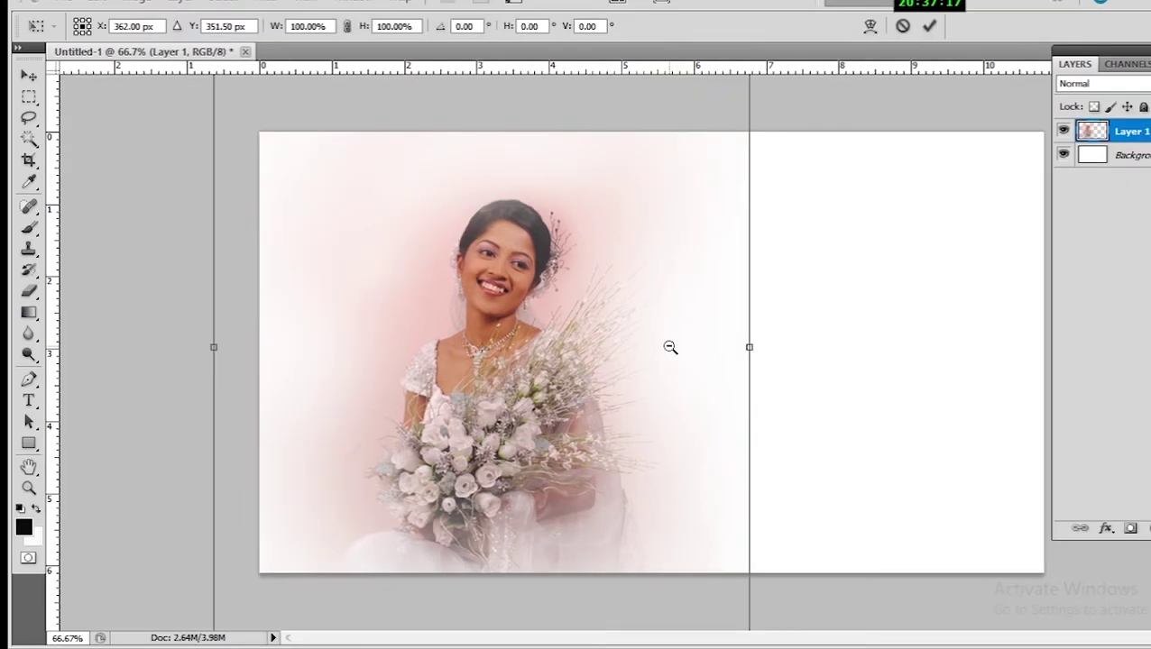
# Rotate the bride layer clockwise by about 8.6° and enlarge it proportionally to about 104%.
pyautogui.hotkey('ctrl', '-')
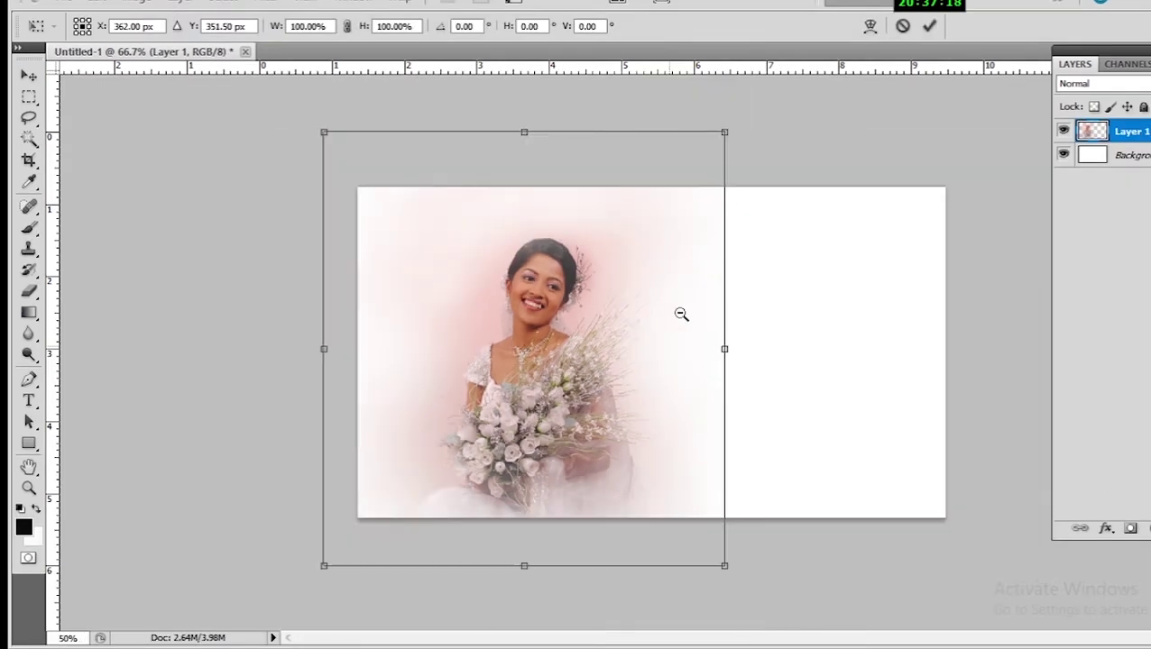
pyautogui.hotkey('ctrl', '-')
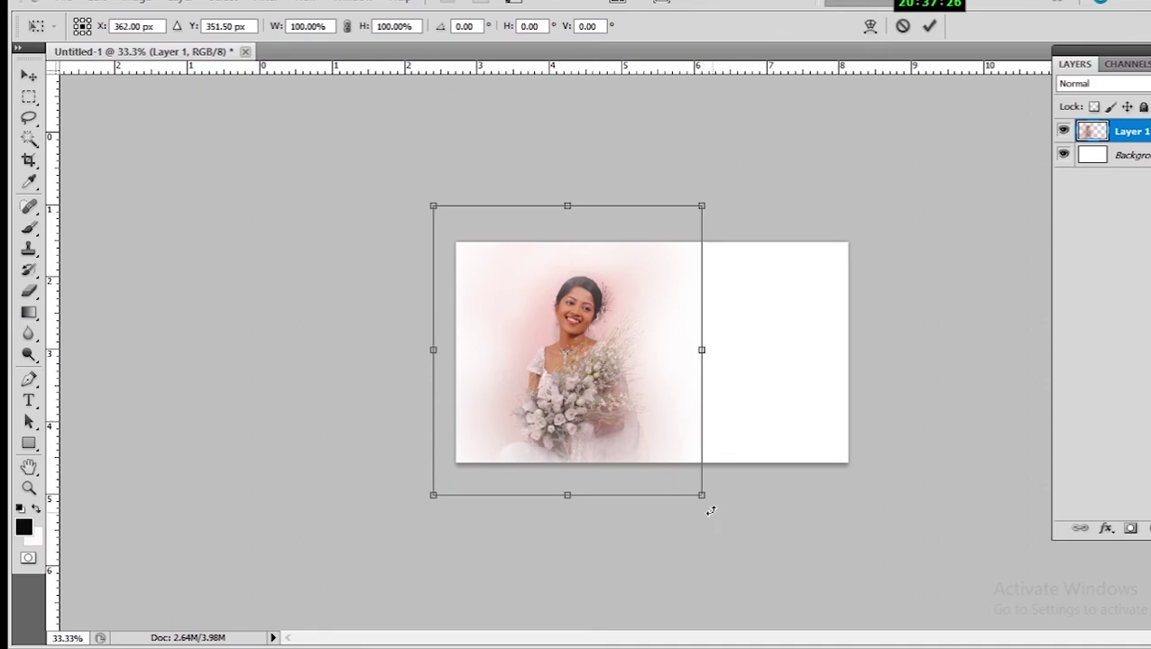
pyautogui.moveTo(709, 513); pyautogui.dragTo(693, 542)
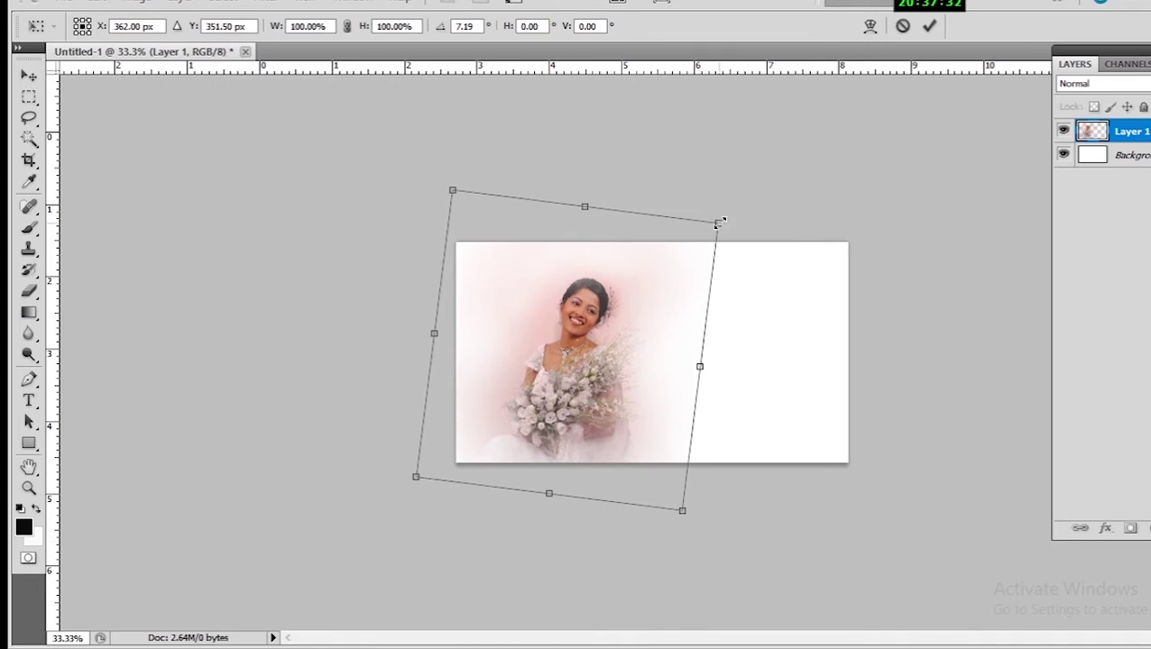
pyautogui.moveTo(719, 223); pyautogui.dragTo(751, 211)
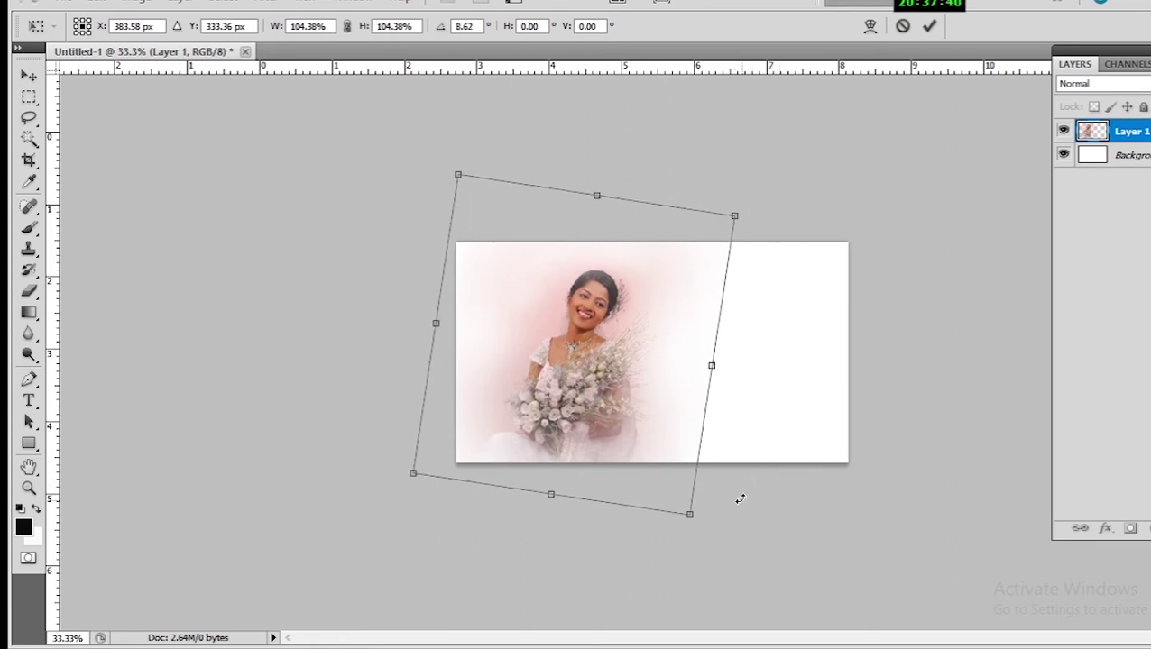
pyautogui.press('e')
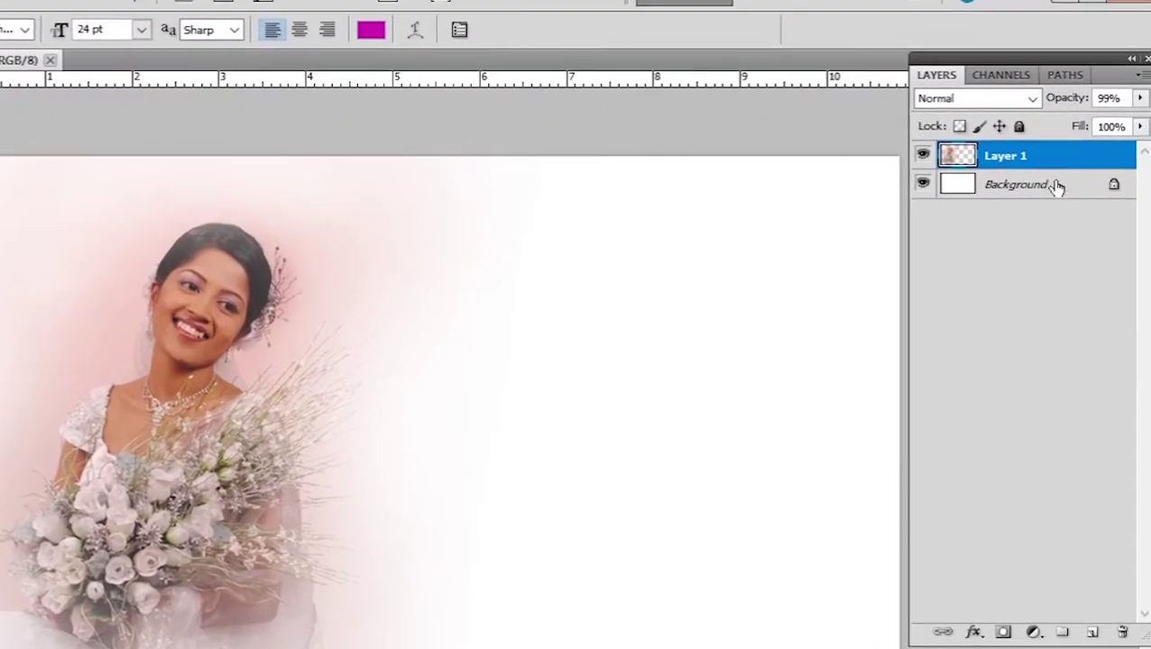
# Set up a soft 175 px Brush at 50% opacity and 100% flow for painting on the Background layer.
pyautogui.click(1051, 186)
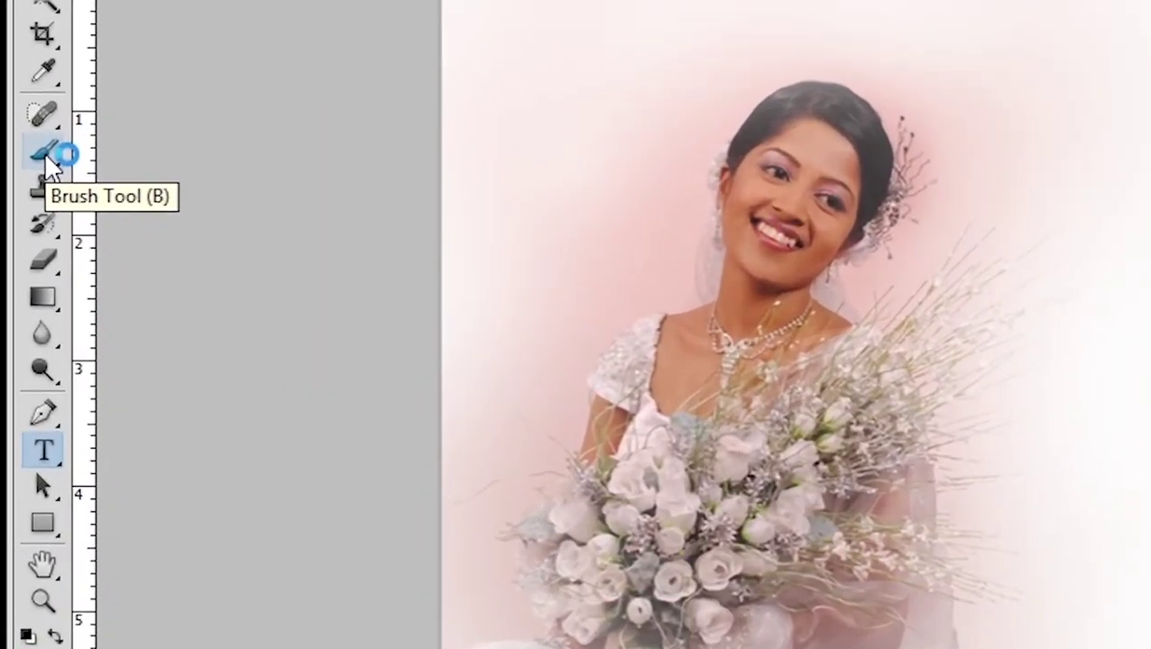
pyautogui.click(38, 192)
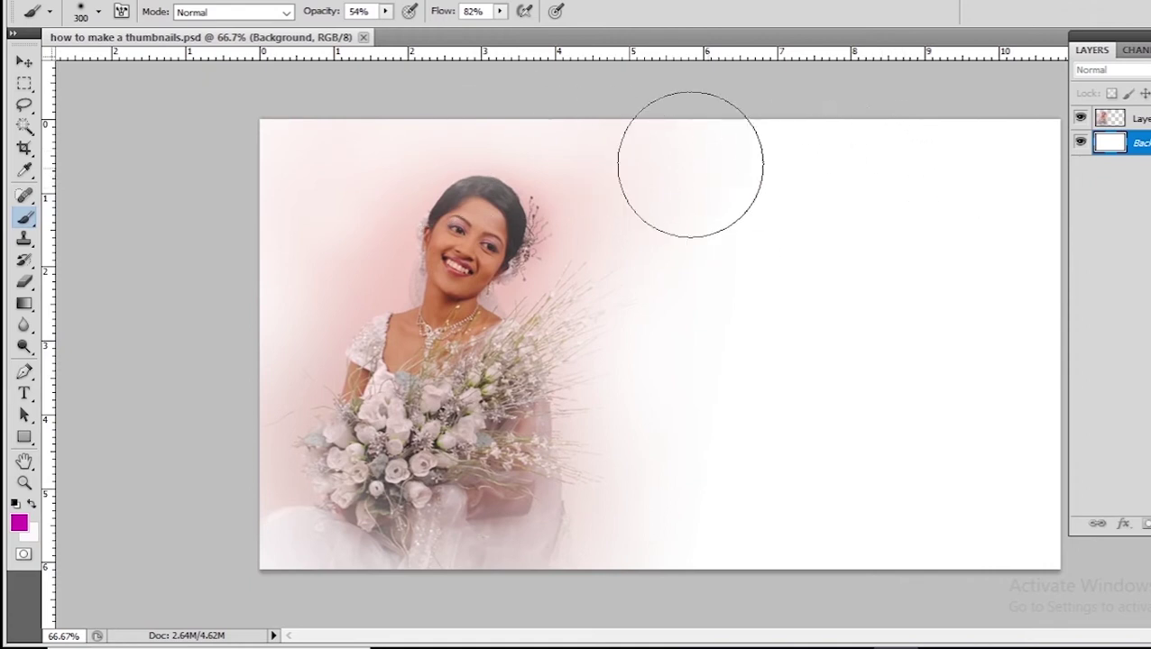
pyautogui.click(100, 12)
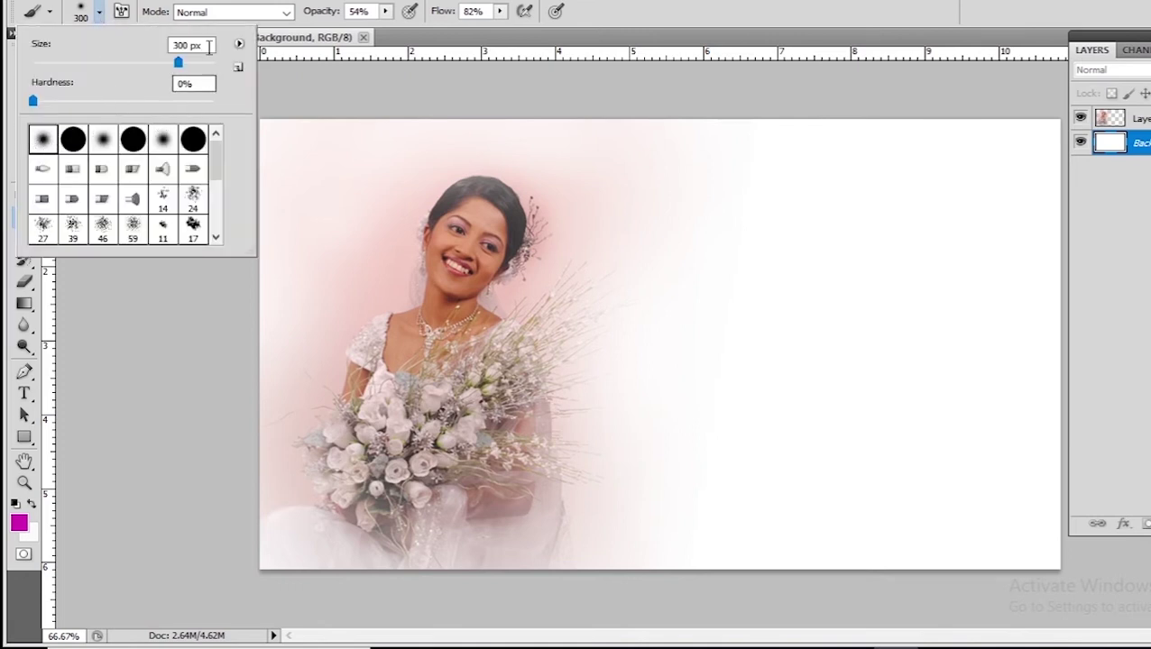
pyautogui.click(385, 12)
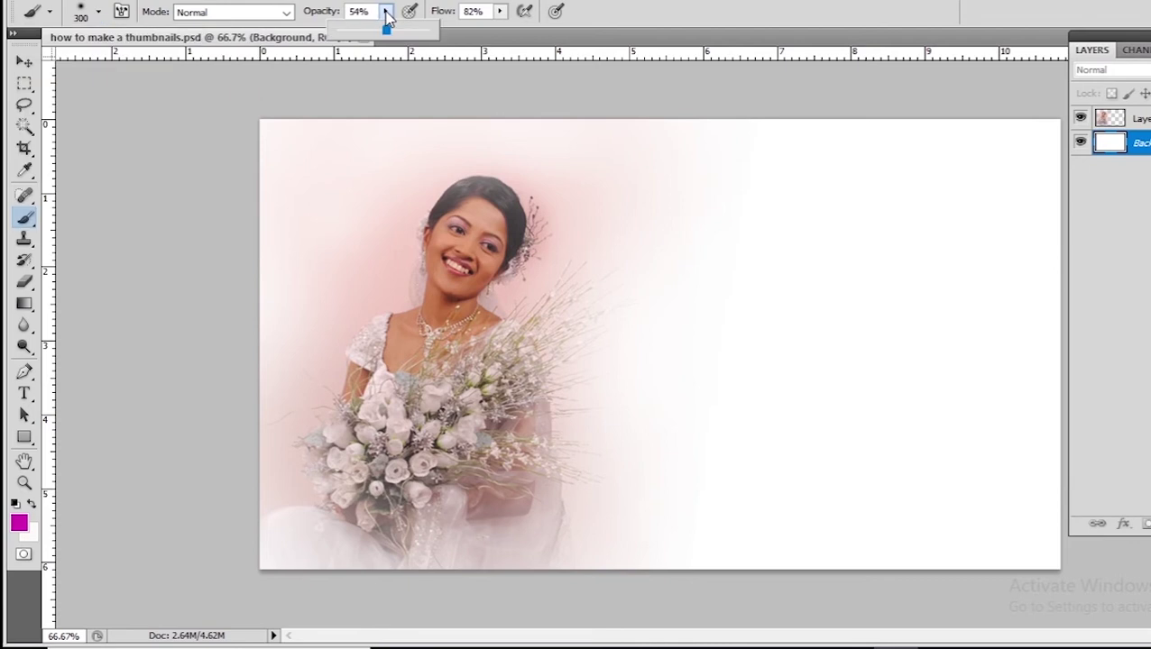
pyautogui.moveTo(386, 30); pyautogui.dragTo(383, 32)
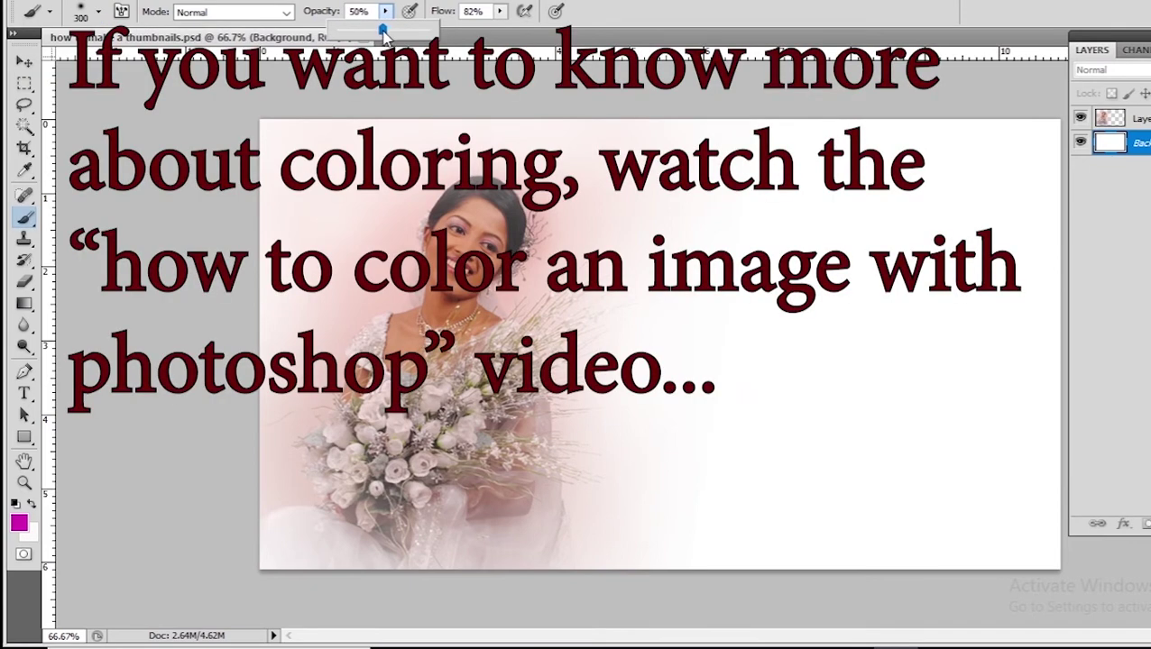
pyautogui.click(500, 12)
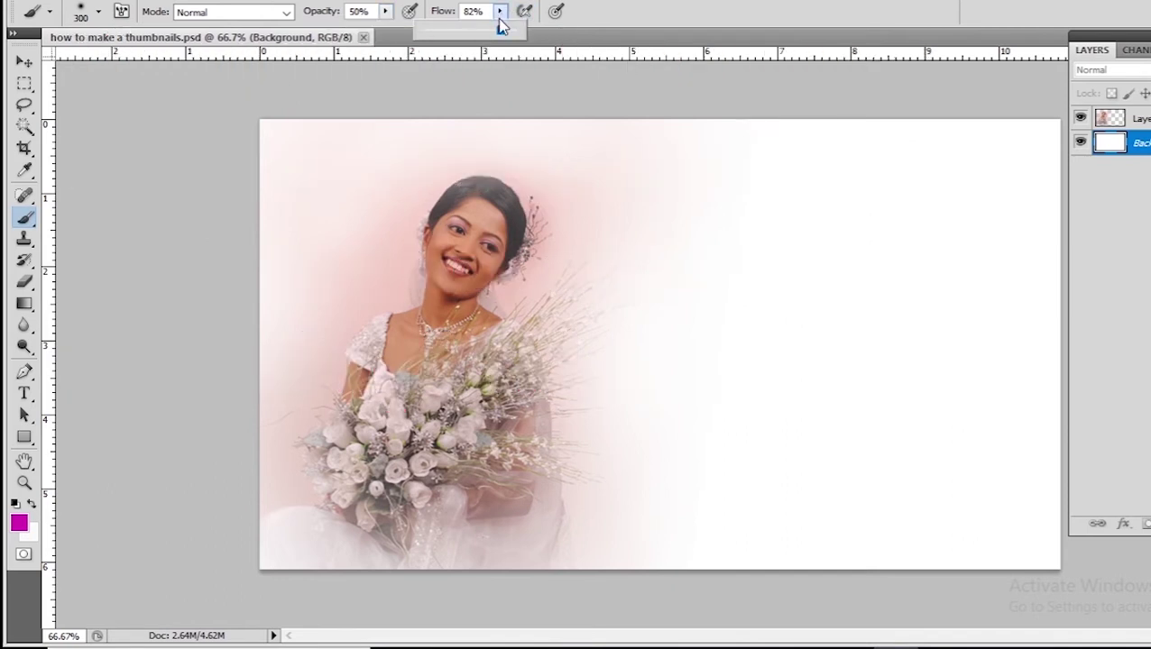
pyautogui.moveTo(502, 37); pyautogui.dragTo(527, 39)
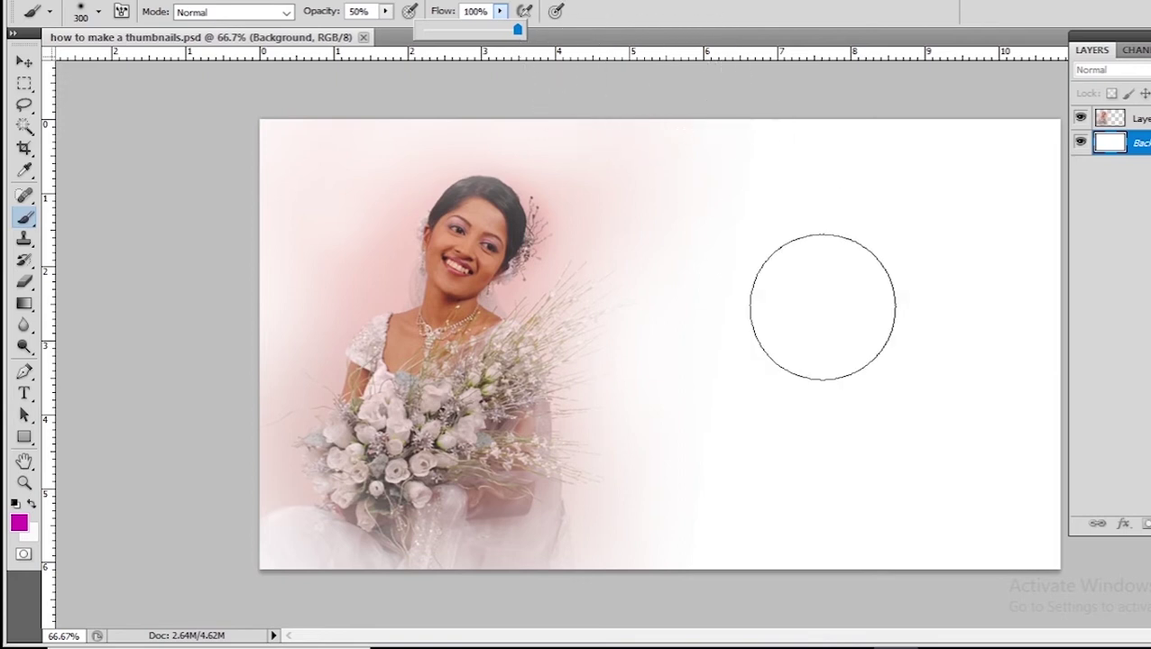
pyautogui.click(821, 278)
pyautogui.press('[')
pyautogui.press('[')
pyautogui.press('[')
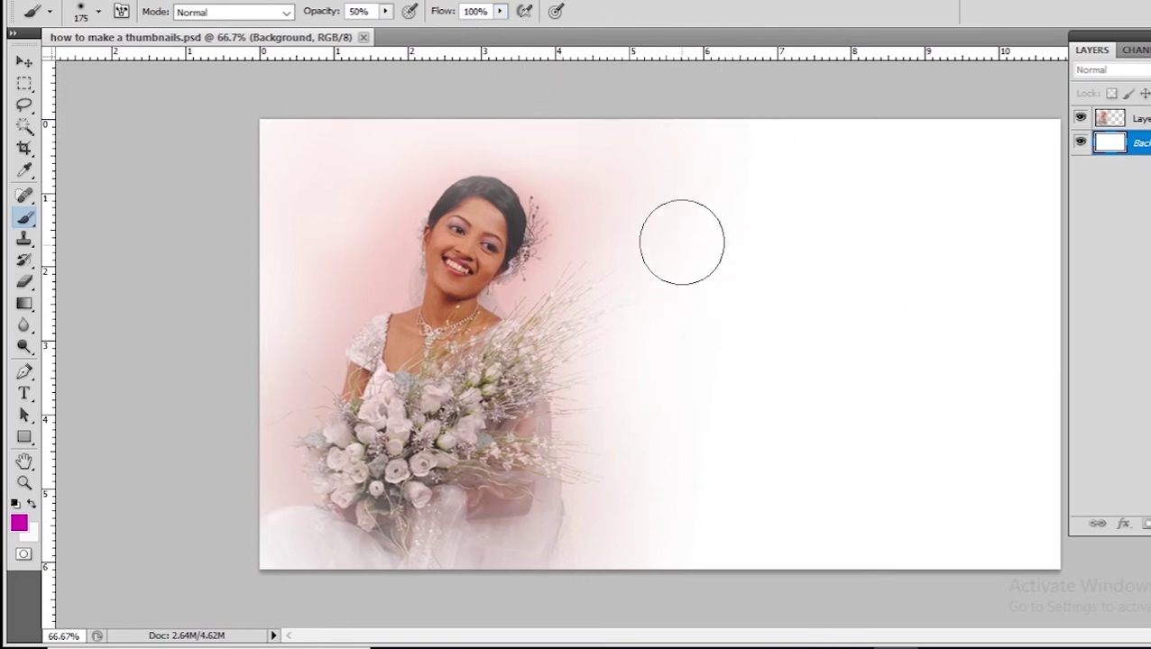
# Paint magenta over the canvas's upper-right corner, right edge and bottom edge, then undo the last stroke.
pyautogui.moveTo(897, 152); pyautogui.dragTo(984, 137)
pyautogui.moveTo(1026, 144)
pyautogui.mouseDown()
pyautogui.moveTo(1036, 148)
pyautogui.moveTo(945, 136)
pyautogui.moveTo(817, 145)
pyautogui.moveTo(918, 182)
pyautogui.moveTo(1069, 334)
pyautogui.moveTo(1073, 488)
pyautogui.moveTo(887, 551)
pyautogui.moveTo(974, 555)
pyautogui.moveTo(965, 176)
pyautogui.moveTo(1009, 125)
pyautogui.moveTo(873, 565)
pyautogui.moveTo(388, 550)
pyautogui.mouseUp()
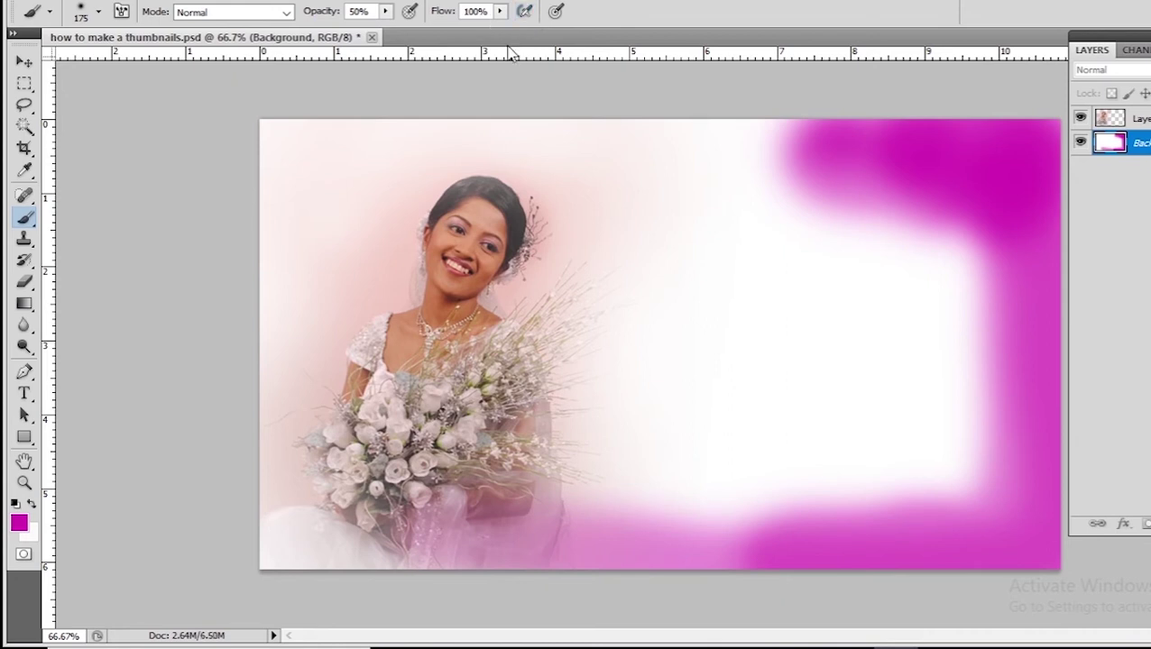
pyautogui.hotkey('ctrl', 'z')
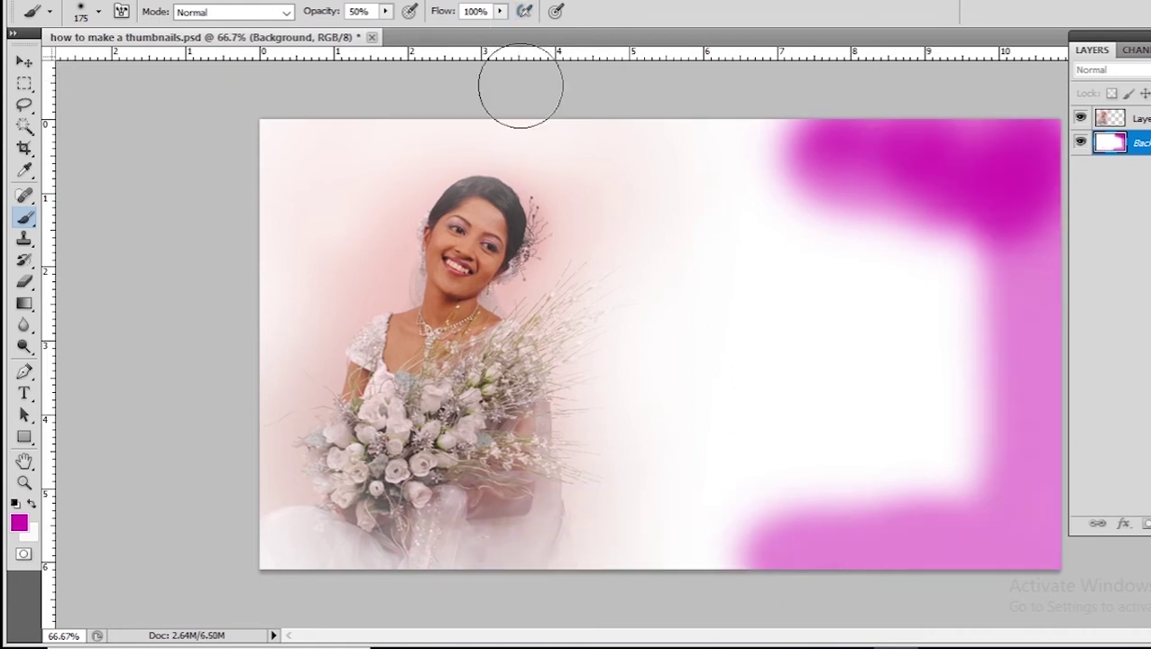
# Lower the brush flow to 54% and its opacity to 28%.
pyautogui.click(500, 11)
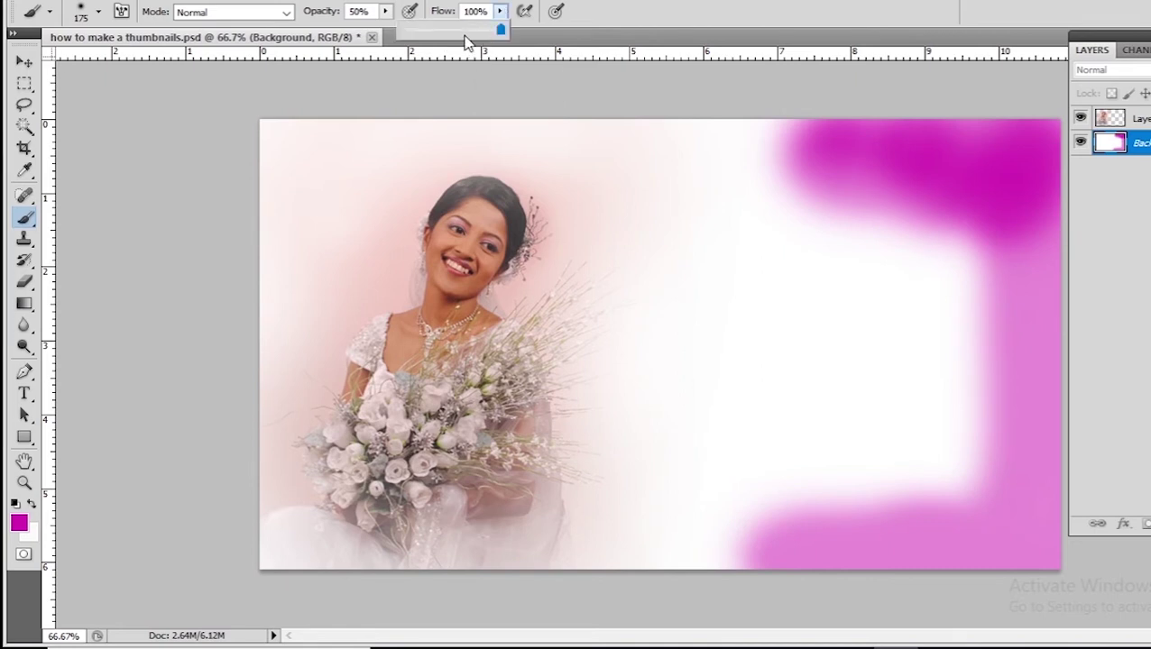
pyautogui.click(456, 32)
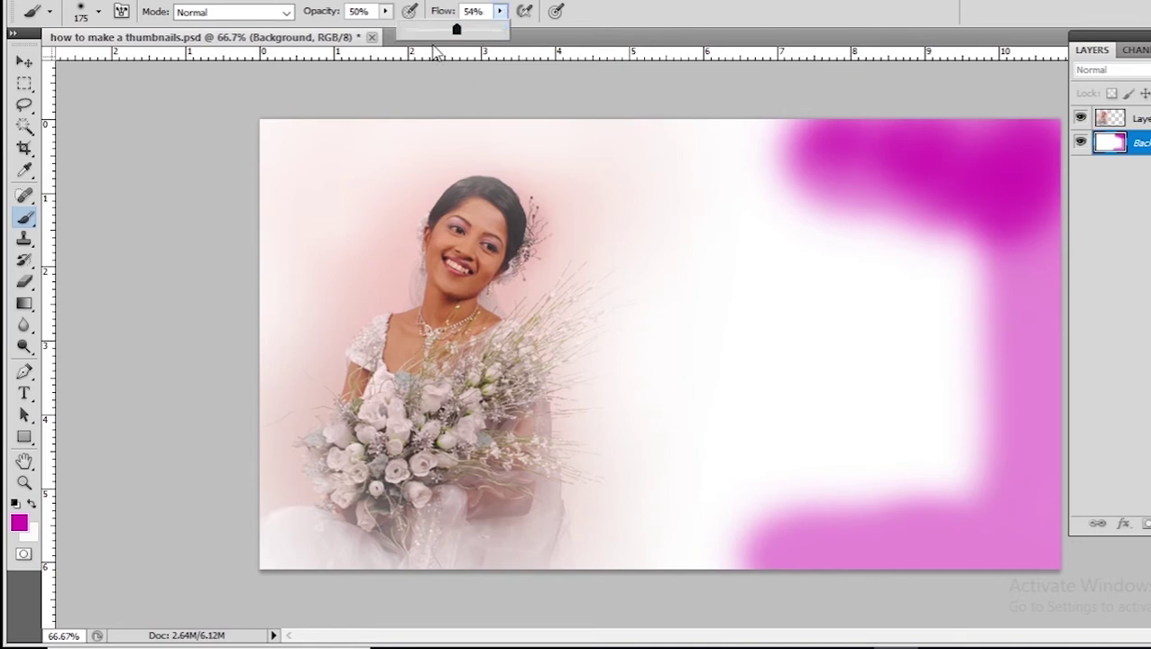
pyautogui.click(385, 11)
pyautogui.click(363, 31)
pyautogui.click(683, 127)
# Fill the right half of the Background layer with overlapping soft magenta strokes, extending along the canvas's upper and lower edges.
pyautogui.moveTo(719, 143)
pyautogui.mouseDown()
pyautogui.moveTo(779, 140)
pyautogui.moveTo(783, 159)
pyautogui.moveTo(749, 190)
pyautogui.moveTo(874, 235)
pyautogui.moveTo(931, 245)
pyautogui.moveTo(933, 229)
pyautogui.moveTo(966, 299)
pyautogui.moveTo(971, 424)
pyautogui.moveTo(938, 473)
pyautogui.moveTo(909, 455)
pyautogui.moveTo(679, 553)
pyautogui.moveTo(762, 533)
pyautogui.moveTo(862, 399)
pyautogui.moveTo(896, 278)
pyautogui.moveTo(914, 565)
pyautogui.mouseUp()
pyautogui.hotkey('ctrl', '-')
pyautogui.moveTo(777, 232)
pyautogui.mouseDown()
pyautogui.moveTo(690, 191)
pyautogui.moveTo(758, 182)
pyautogui.moveTo(600, 177)
pyautogui.moveTo(873, 252)
pyautogui.moveTo(792, 370)
pyautogui.moveTo(730, 269)
pyautogui.moveTo(743, 451)
pyautogui.mouseUp()
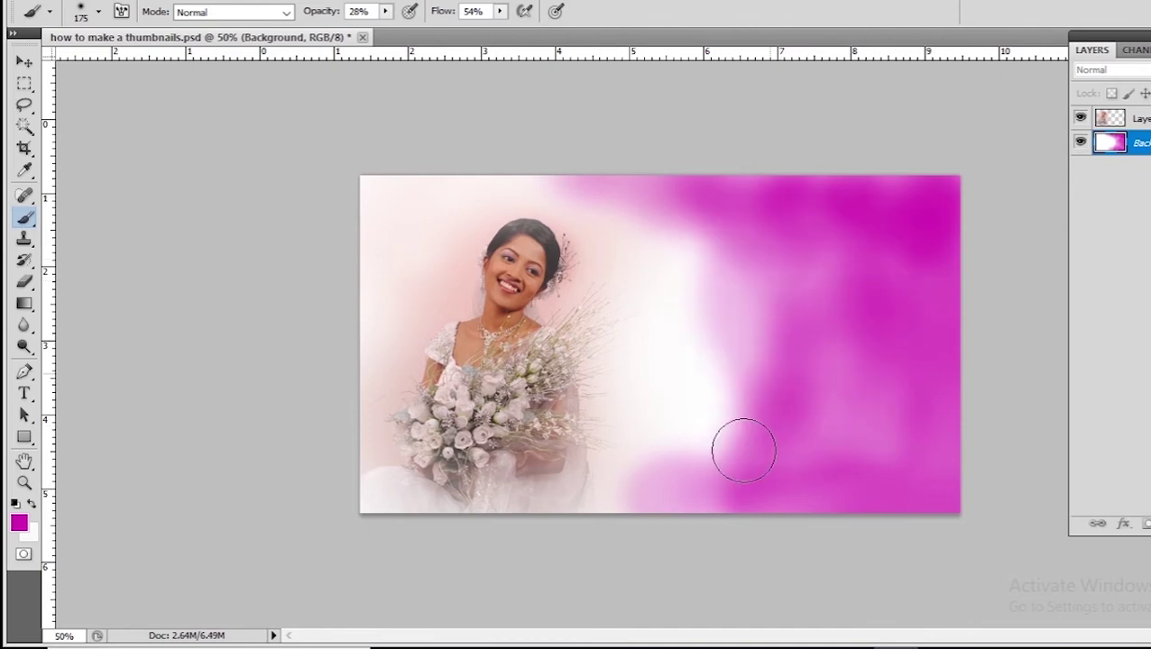
pyautogui.hotkey('ctrl', 'z')
pyautogui.moveTo(626, 494)
pyautogui.mouseDown()
pyautogui.moveTo(908, 433)
pyautogui.moveTo(930, 244)
pyautogui.mouseUp()
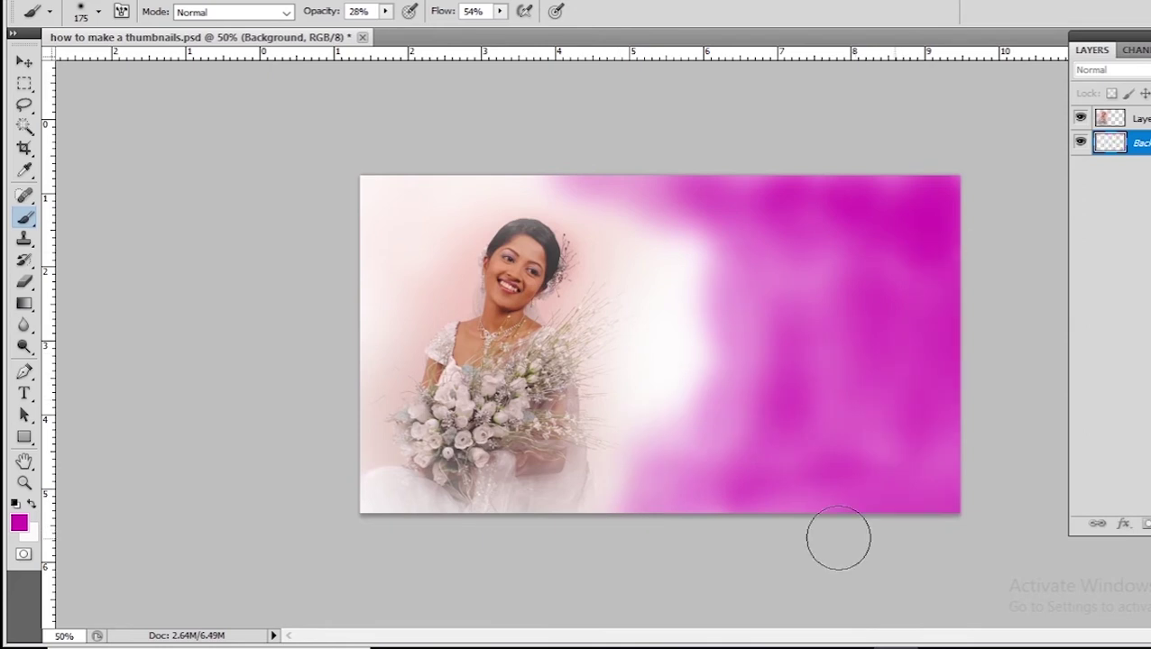
pyautogui.moveTo(838, 538)
pyautogui.mouseDown()
pyautogui.moveTo(648, 520)
pyautogui.moveTo(881, 157)
pyautogui.mouseUp()
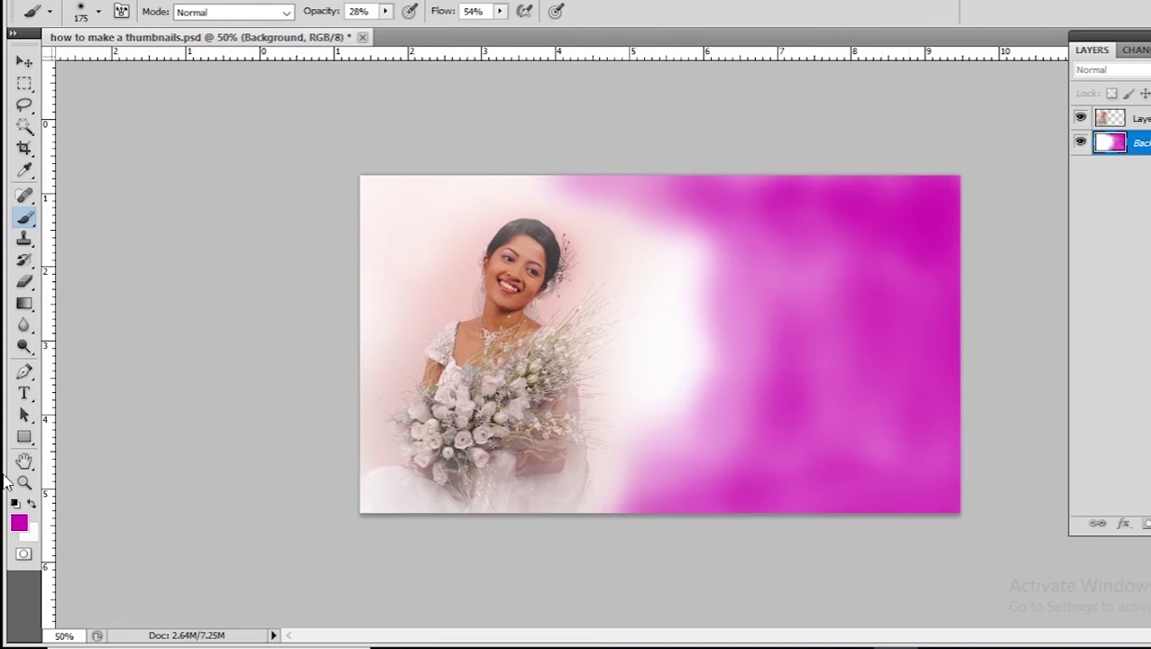
# Change the foreground colour to a bright green.
pyautogui.click(19, 522)
pyautogui.click(297, 275)
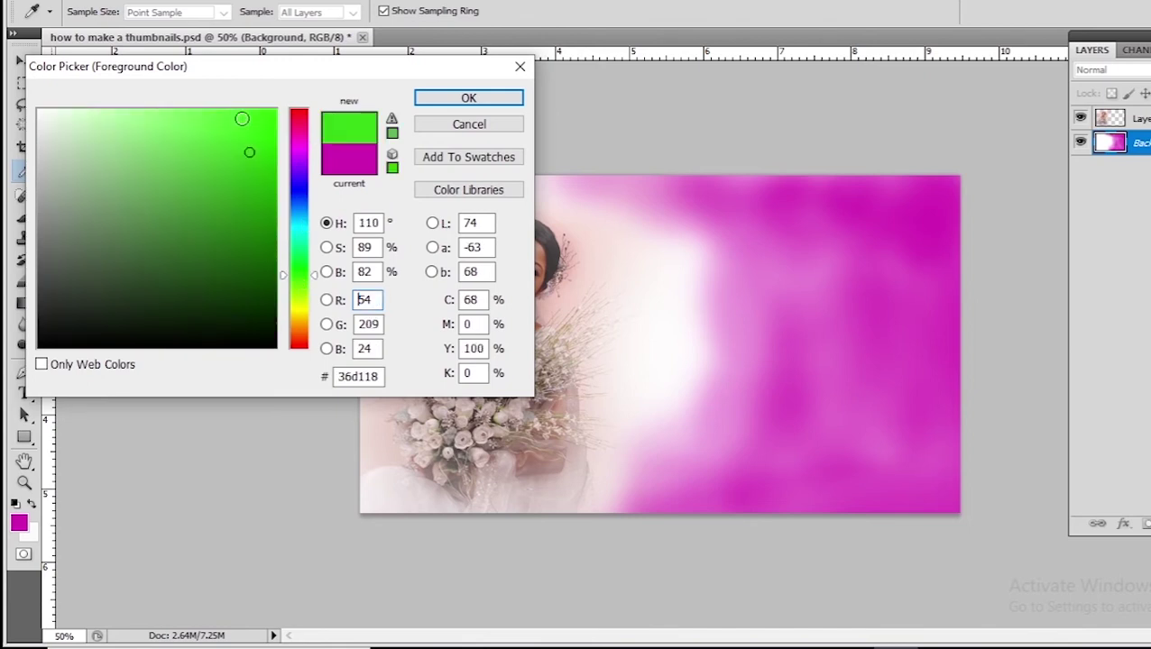
pyautogui.click(269, 162)
pyautogui.click(462, 95)
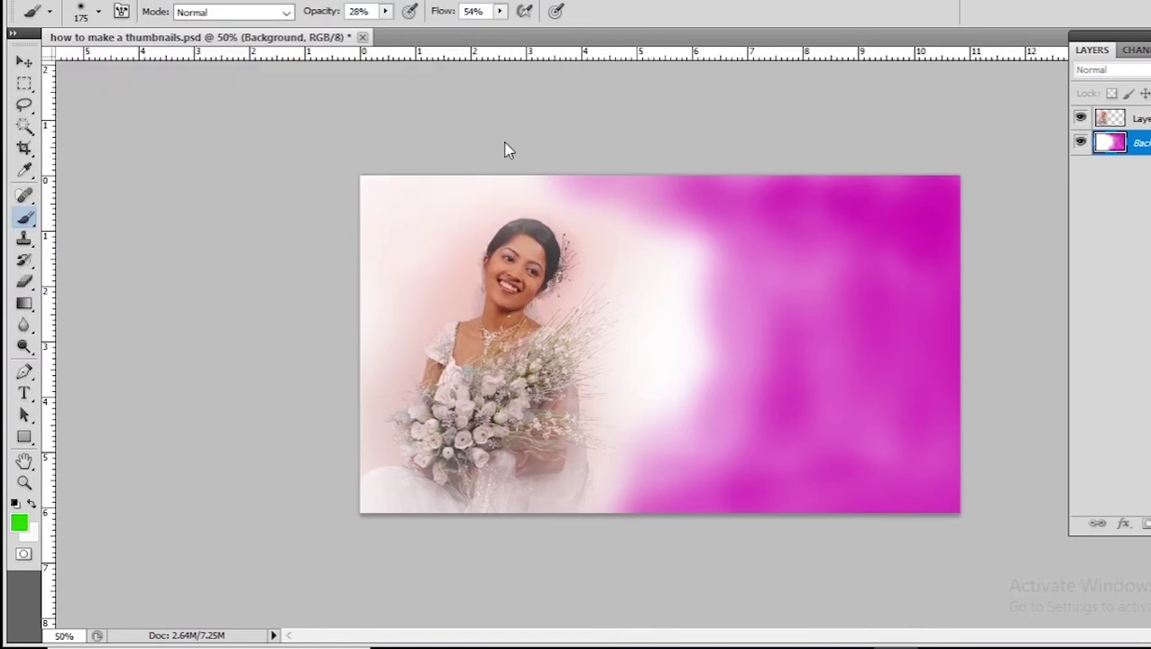
# Paint soft green strokes on the Background layer around the bride and into the white area beside the magenta.
pyautogui.moveTo(388, 183)
pyautogui.mouseDown()
pyautogui.moveTo(538, 177)
pyautogui.moveTo(379, 187)
pyautogui.mouseUp()
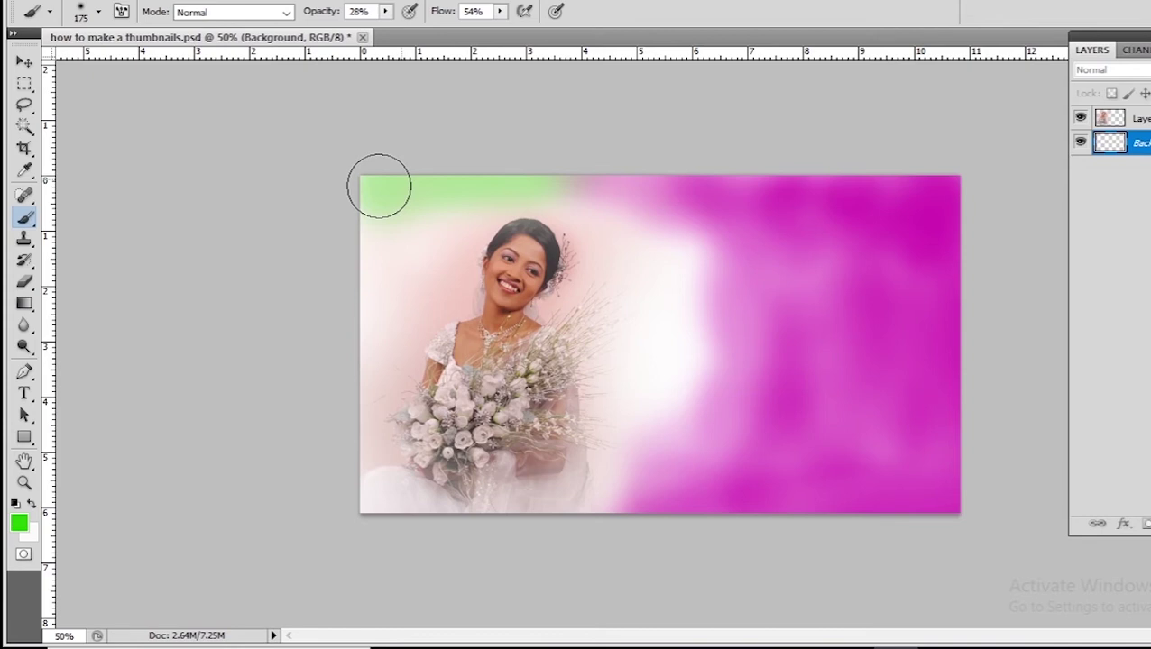
pyautogui.moveTo(379, 187)
pyautogui.mouseDown()
pyautogui.moveTo(353, 461)
pyautogui.moveTo(639, 458)
pyautogui.moveTo(666, 437)
pyautogui.mouseUp()
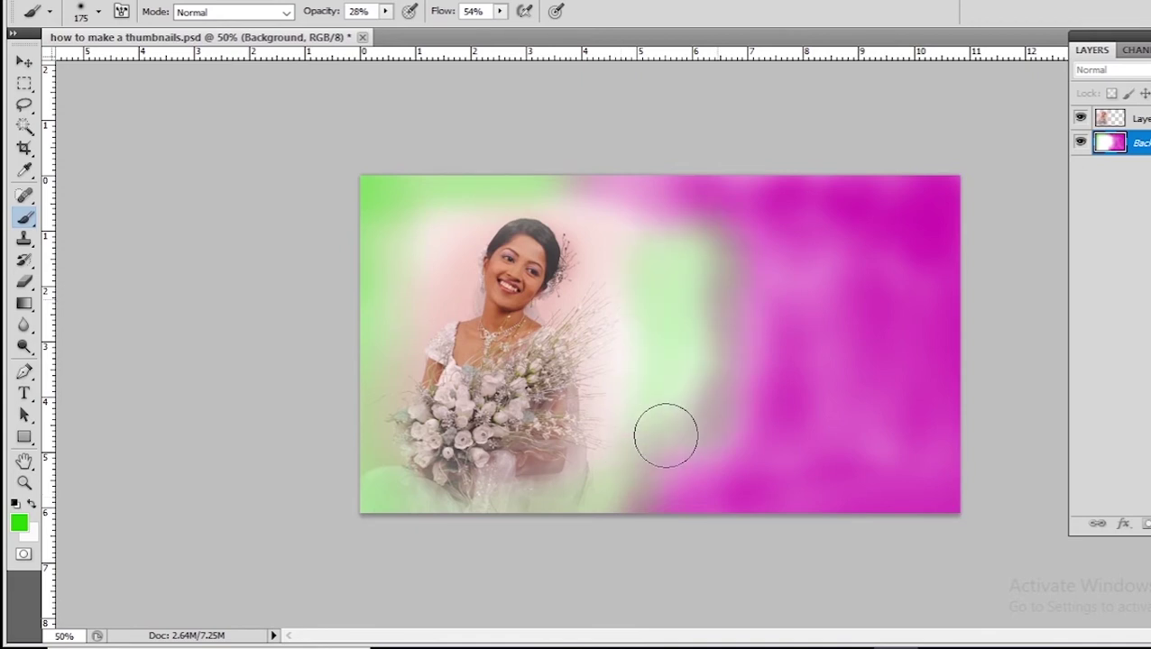
pyautogui.moveTo(666, 437); pyautogui.dragTo(425, 315)
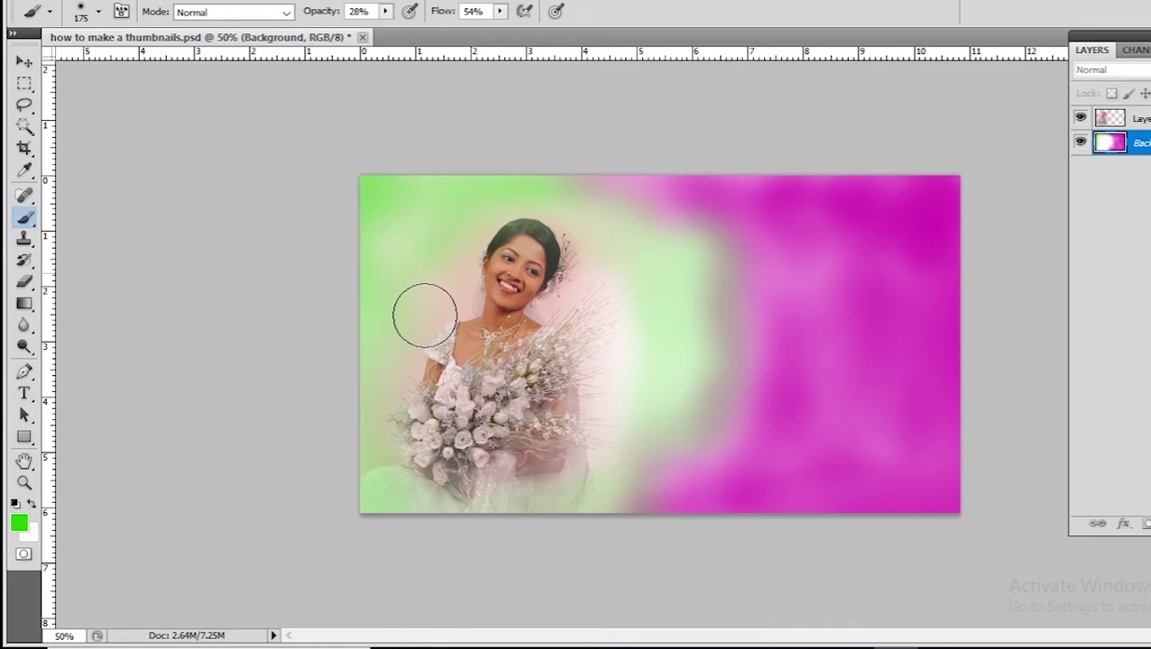
pyautogui.moveTo(424, 315); pyautogui.dragTo(396, 513)
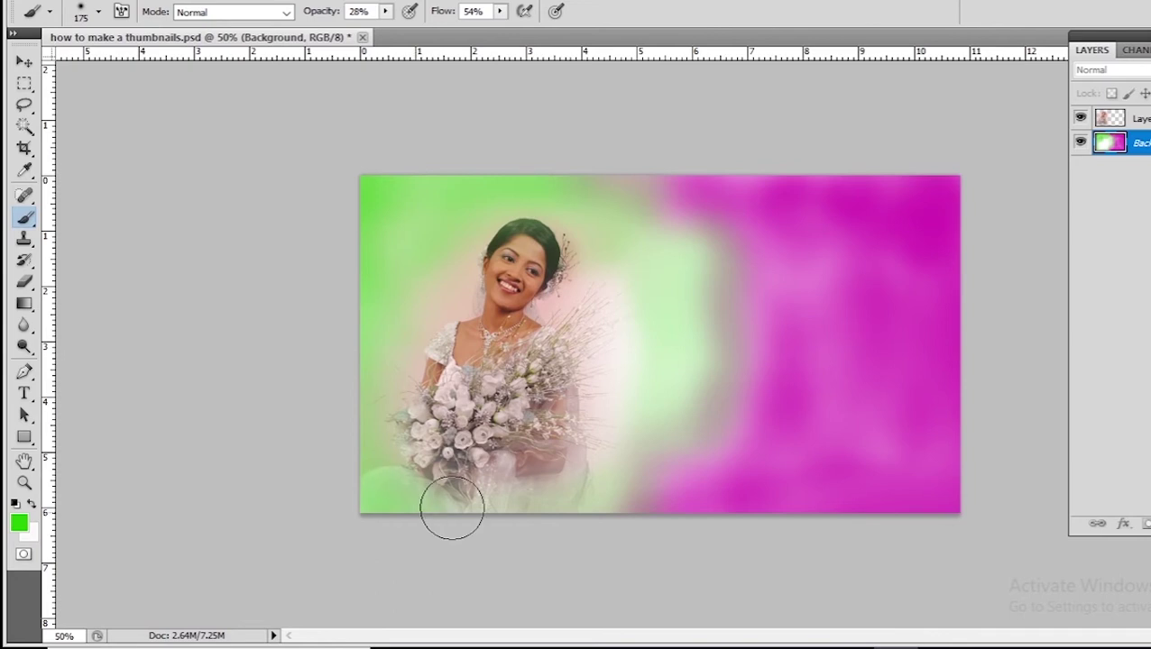
pyautogui.moveTo(451, 508); pyautogui.dragTo(372, 506)
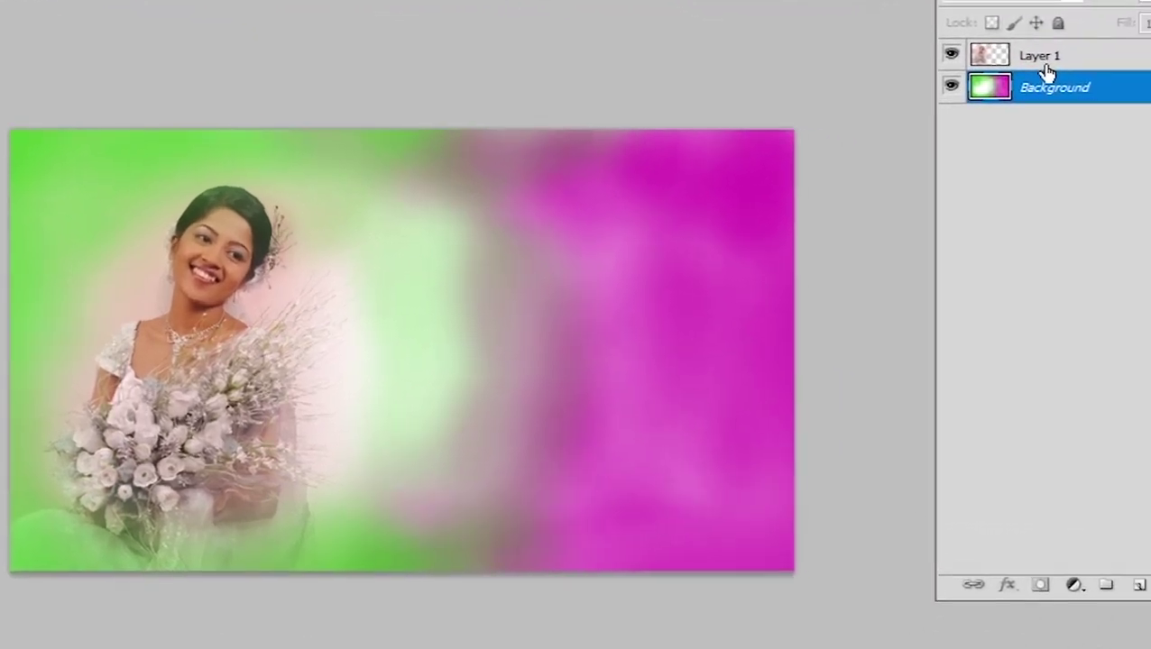
# Select the bride's hair on Layer 1 with the Magic Wand at a tolerance of 50.
pyautogui.click(1046, 72)
pyautogui.scroll(5, 378, 182)
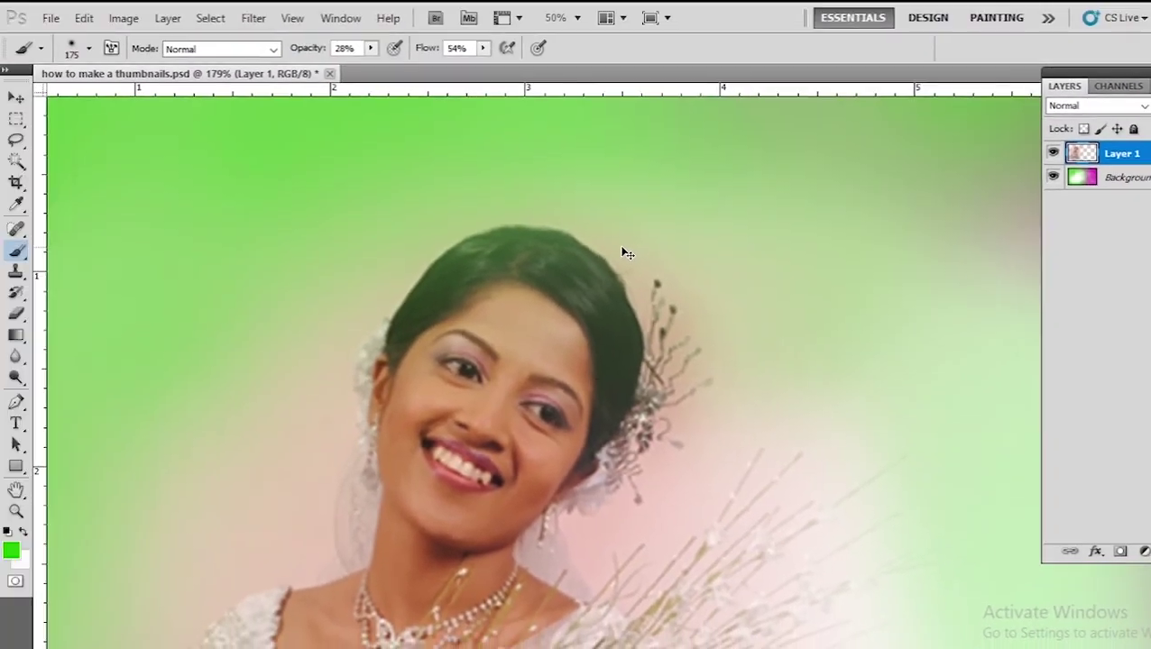
pyautogui.press('w')
pyautogui.click(588, 287)
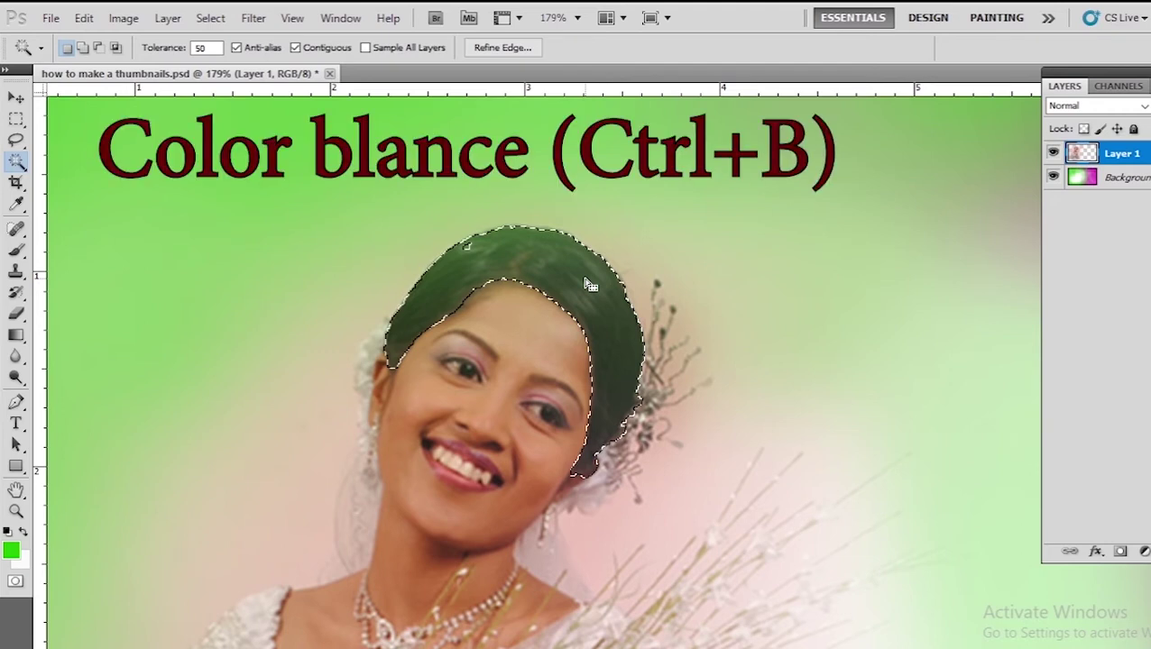
# Apply Color Balance to the selected hair's midtones, setting blue to +54 and shifting slightly towards magenta.
pyautogui.hotkey('ctrl', 'b')
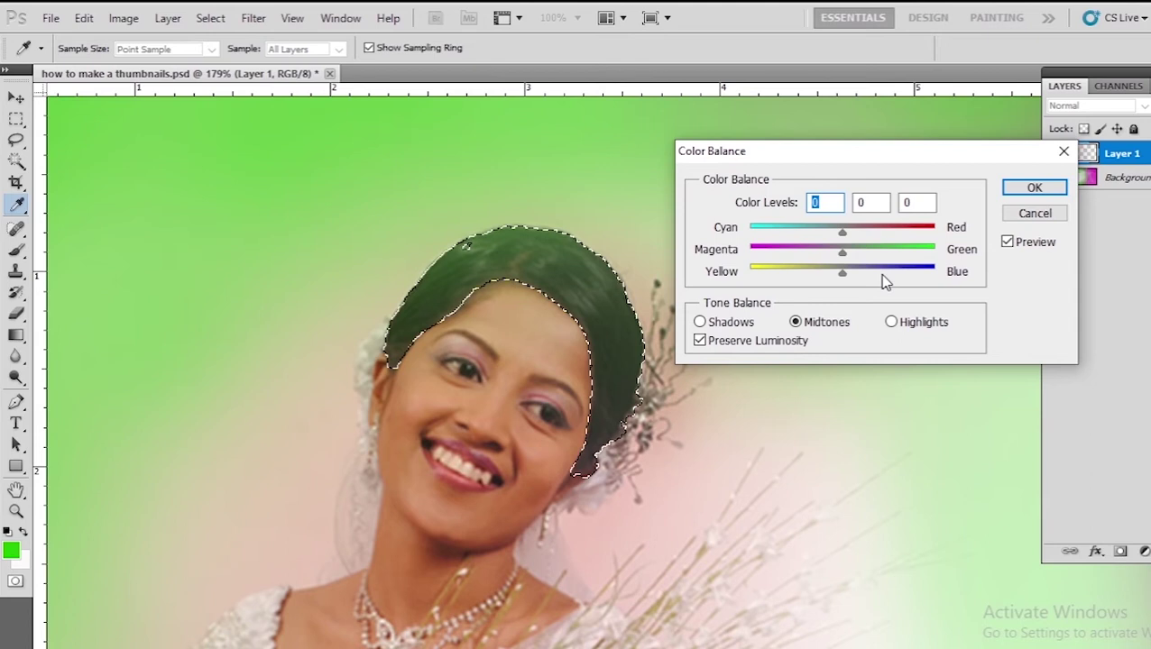
pyautogui.moveTo(883, 276); pyautogui.dragTo(892, 286)
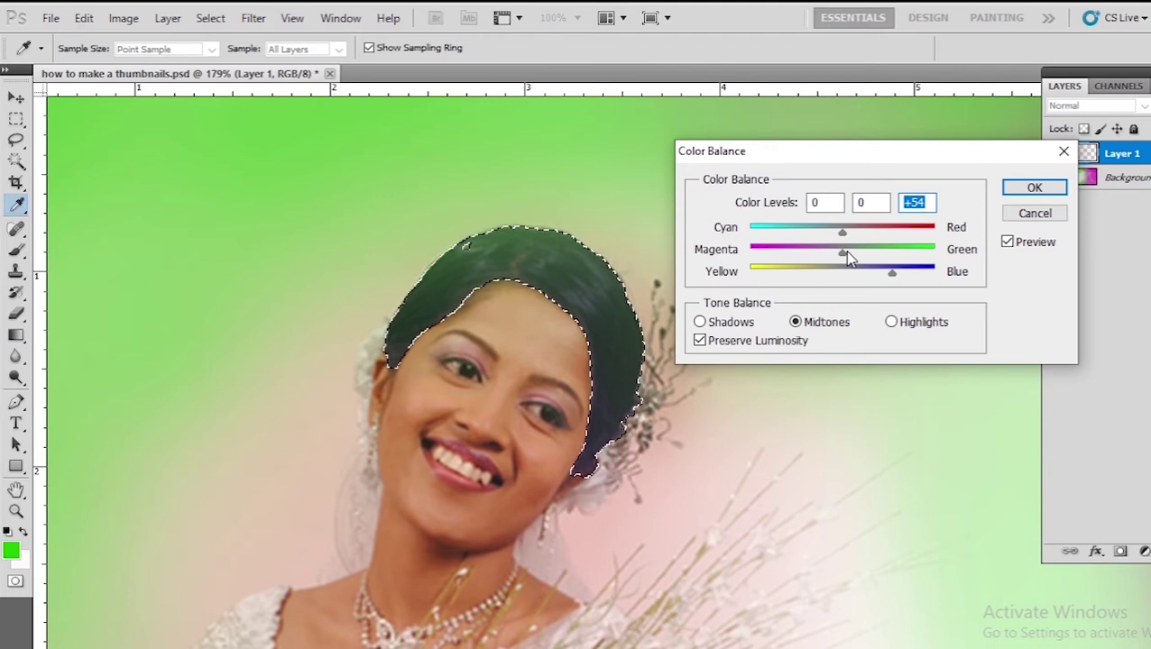
pyautogui.moveTo(846, 253); pyautogui.dragTo(831, 257)
pyautogui.press('Return')
pyautogui.press('w')
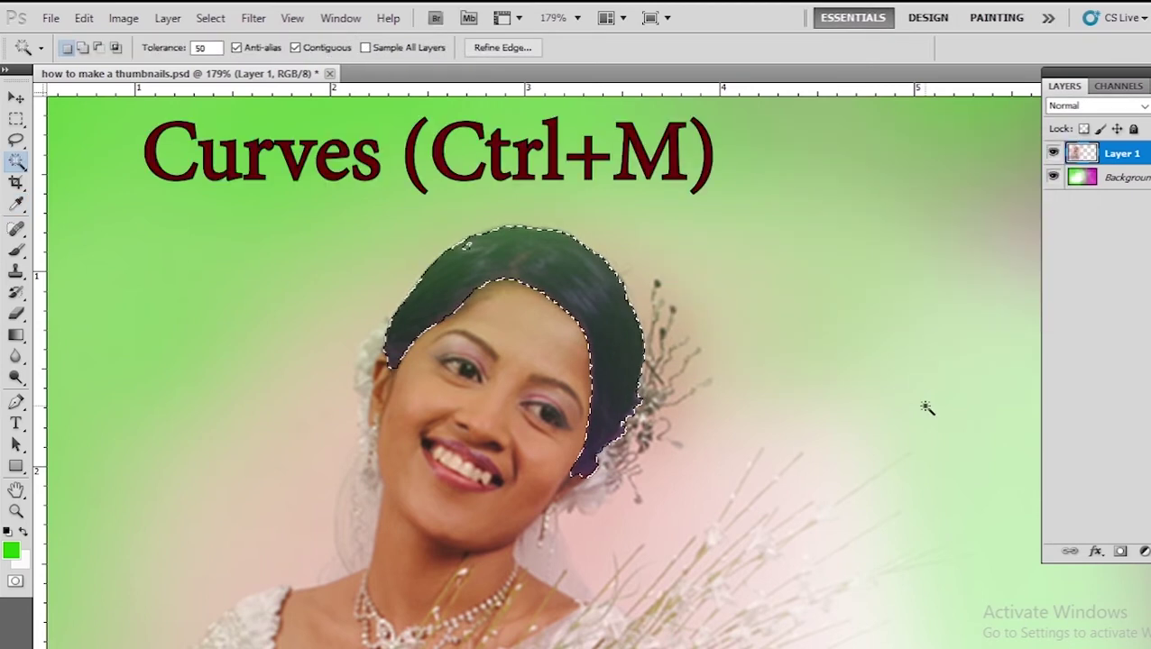
# Darken the selected hair with an RGB Curves adjustment, mapping input 146 to output 128.
pyautogui.hotkey('ctrl', 'm')
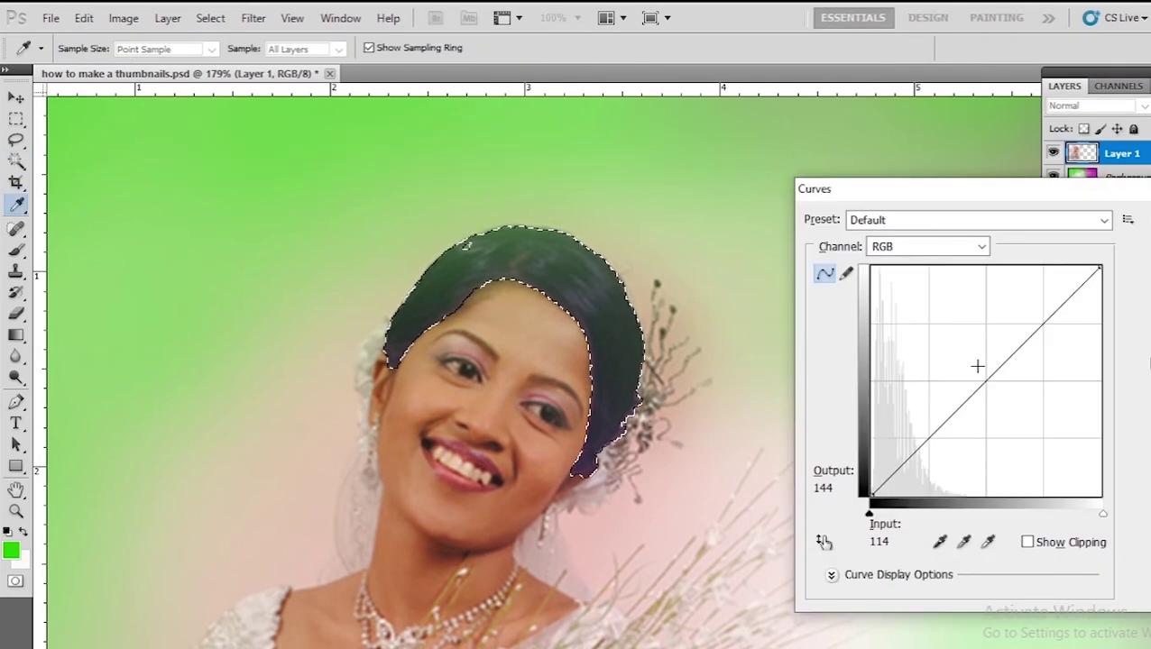
pyautogui.moveTo(977, 366); pyautogui.dragTo(1001, 381)
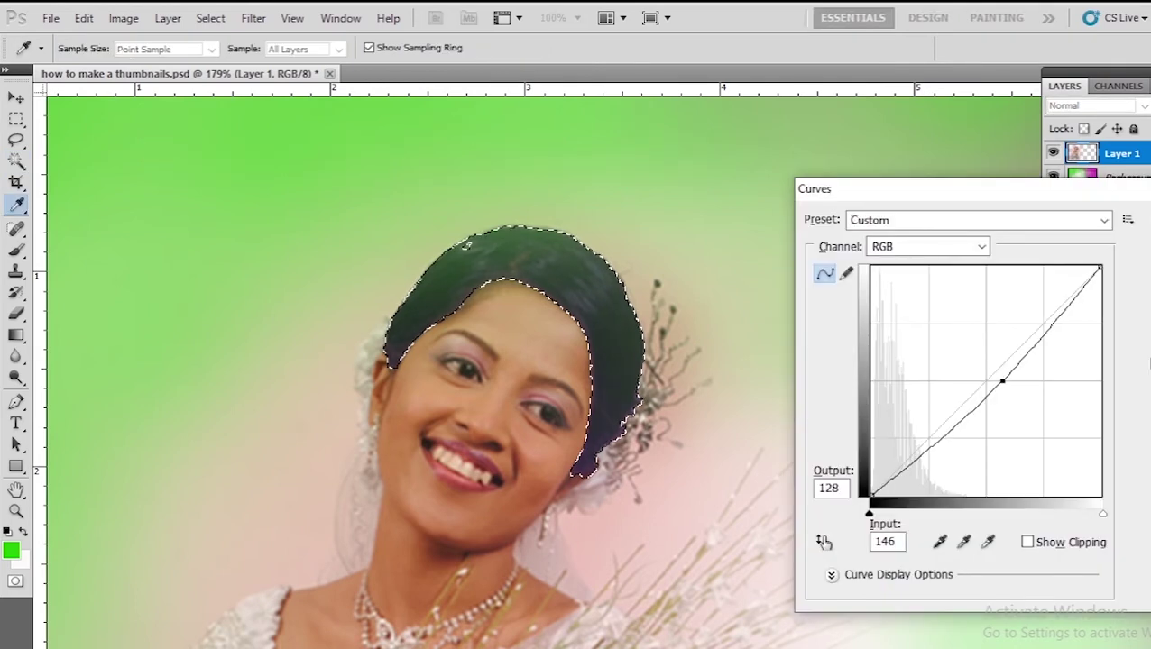
pyautogui.press('Return')
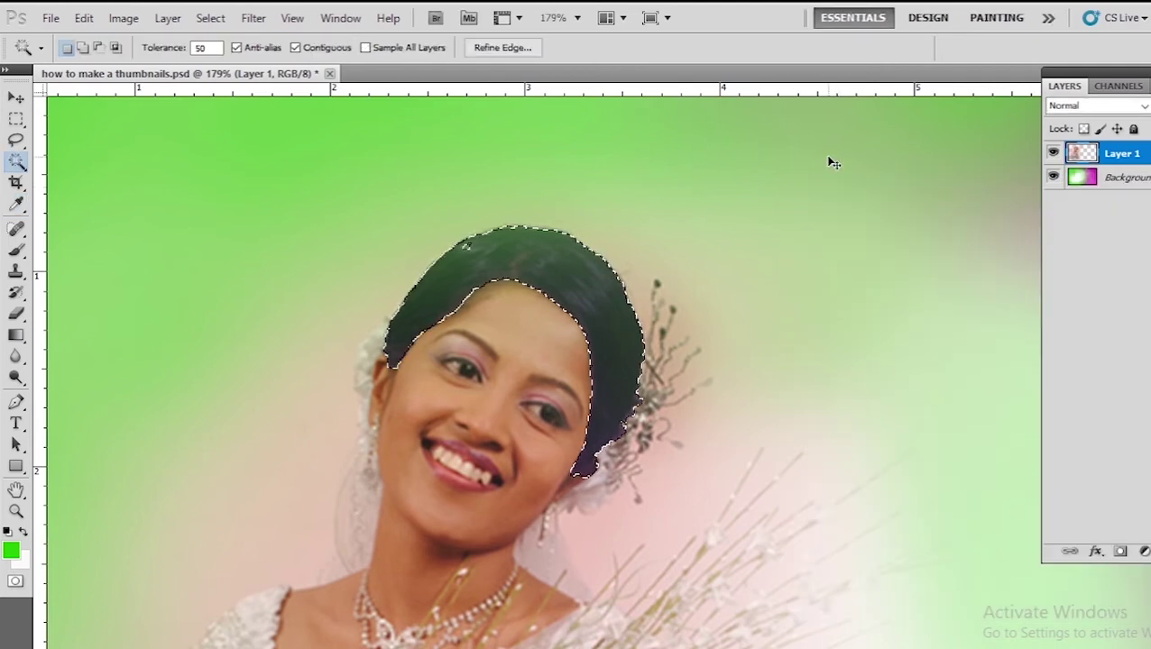
# Clear the hair selection and merge Layer 1 with the Background layer.
pyautogui.hotkey('ctrl', 'd')
pyautogui.hotkey('ctrl', '-')
pyautogui.hotkey('ctrl', '-')
pyautogui.hotkey('ctrl', '-')
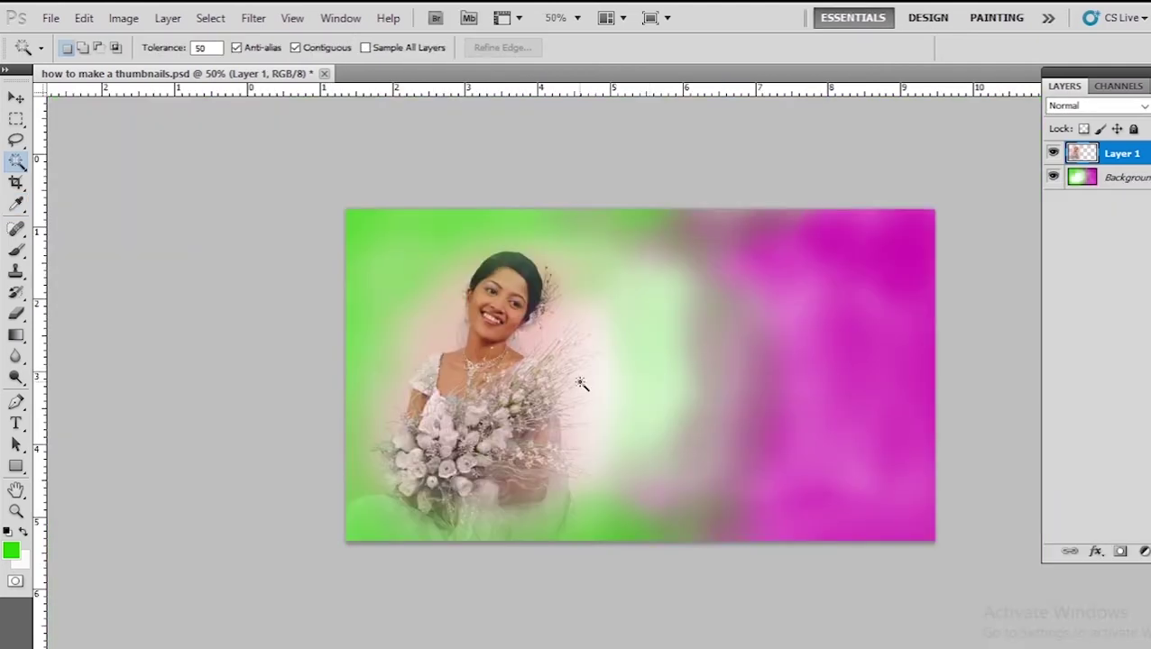
pyautogui.click(1123, 177)
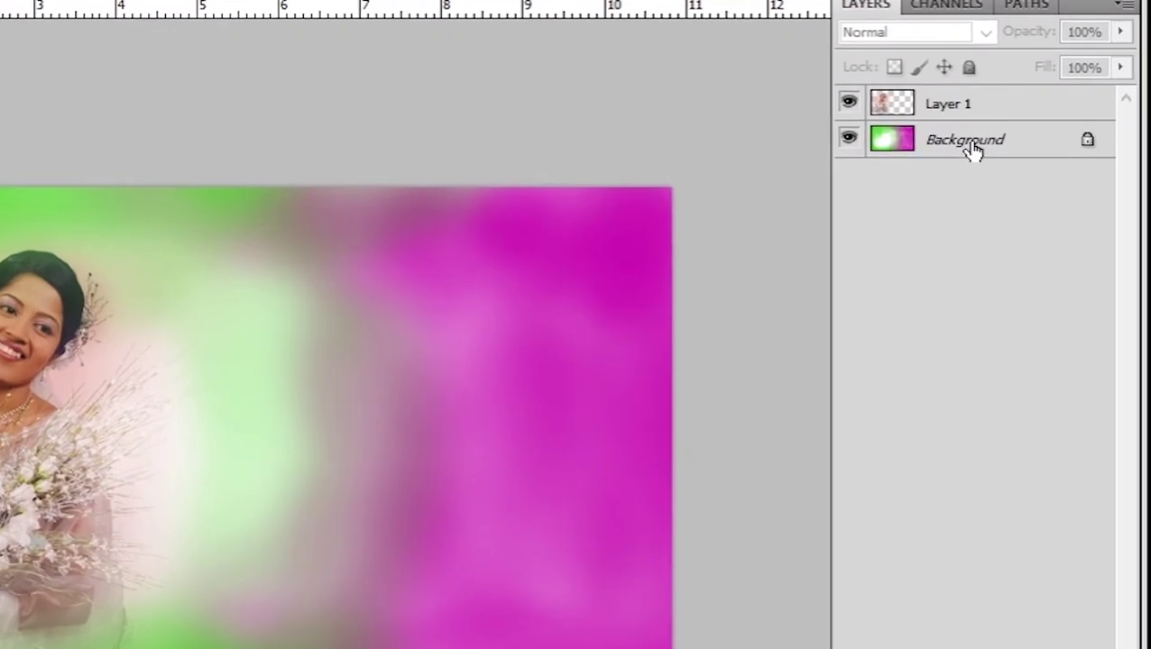
pyautogui.click(974, 150)
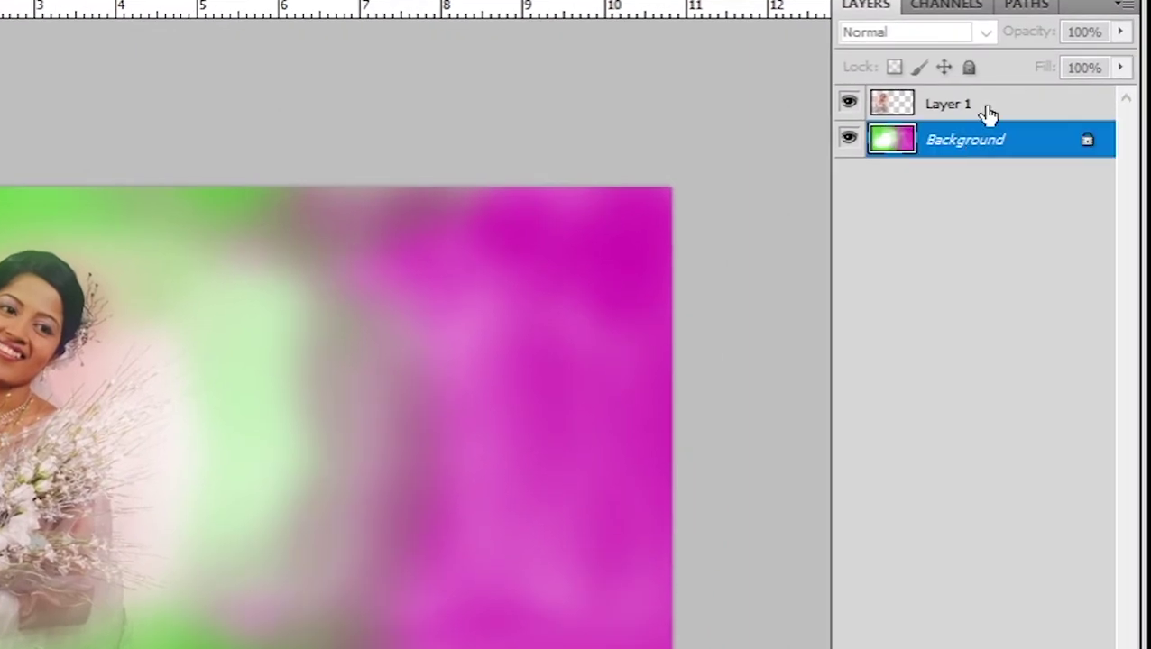
pyautogui.keyDown('shift'); pyautogui.click(989, 113); pyautogui.keyUp('shift')
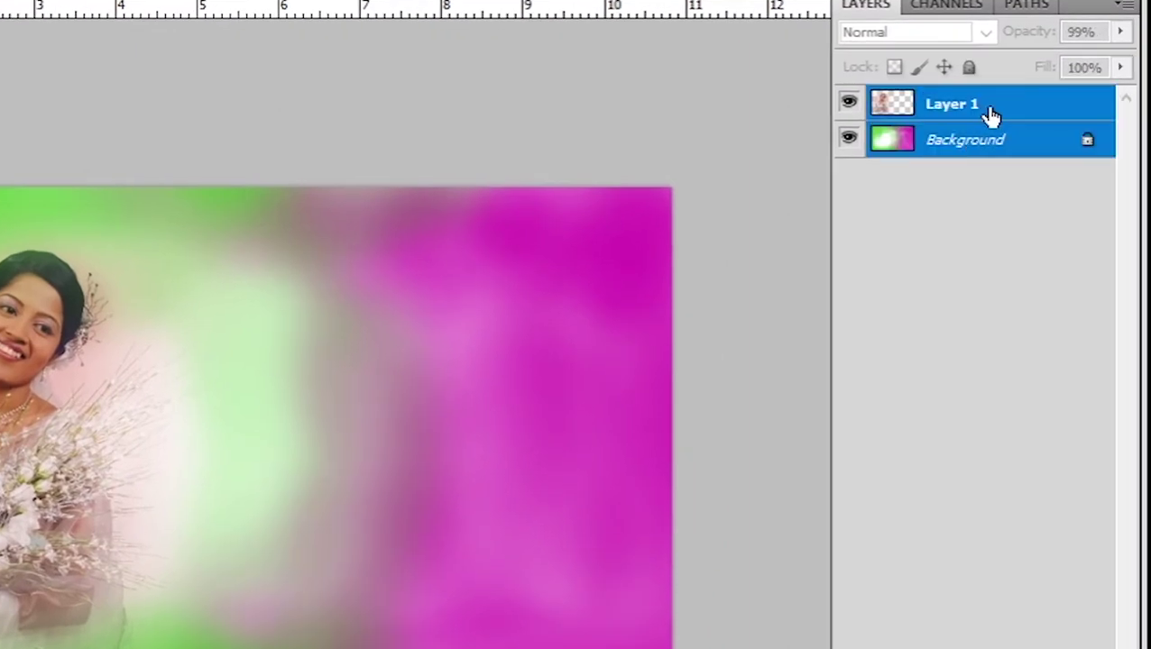
pyautogui.rightClick(942, 147)
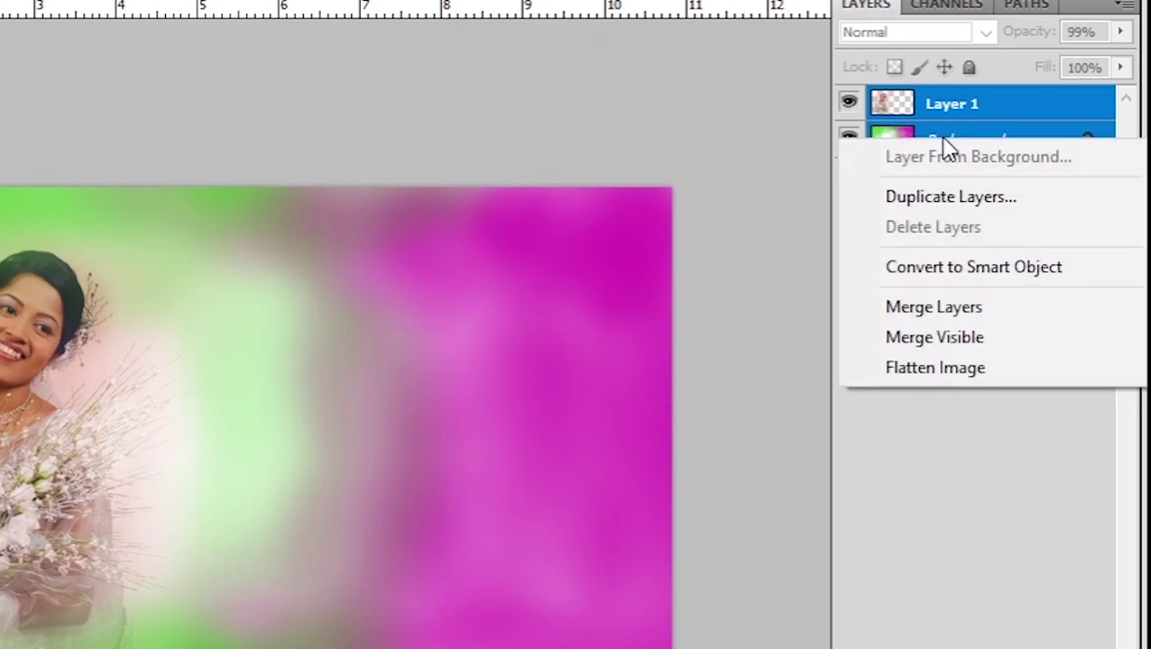
pyautogui.click(998, 307)
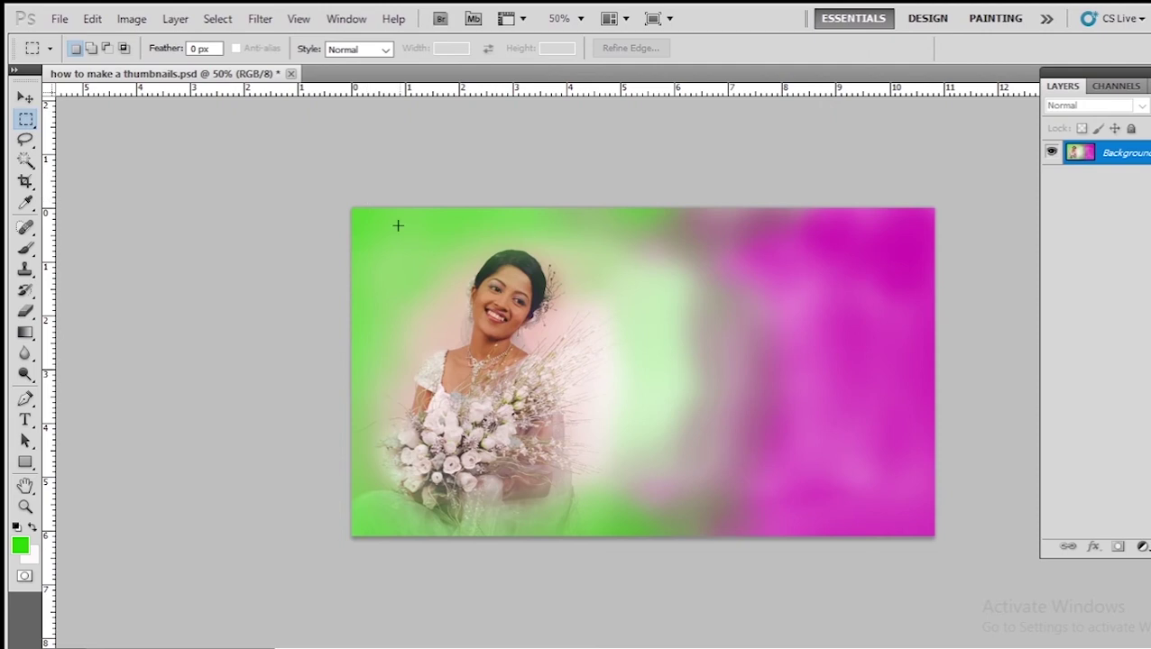
# Copy a rectangular area inset slightly from all canvas edges and paste it as a new layer.
pyautogui.moveTo(392, 240); pyautogui.dragTo(893, 507)
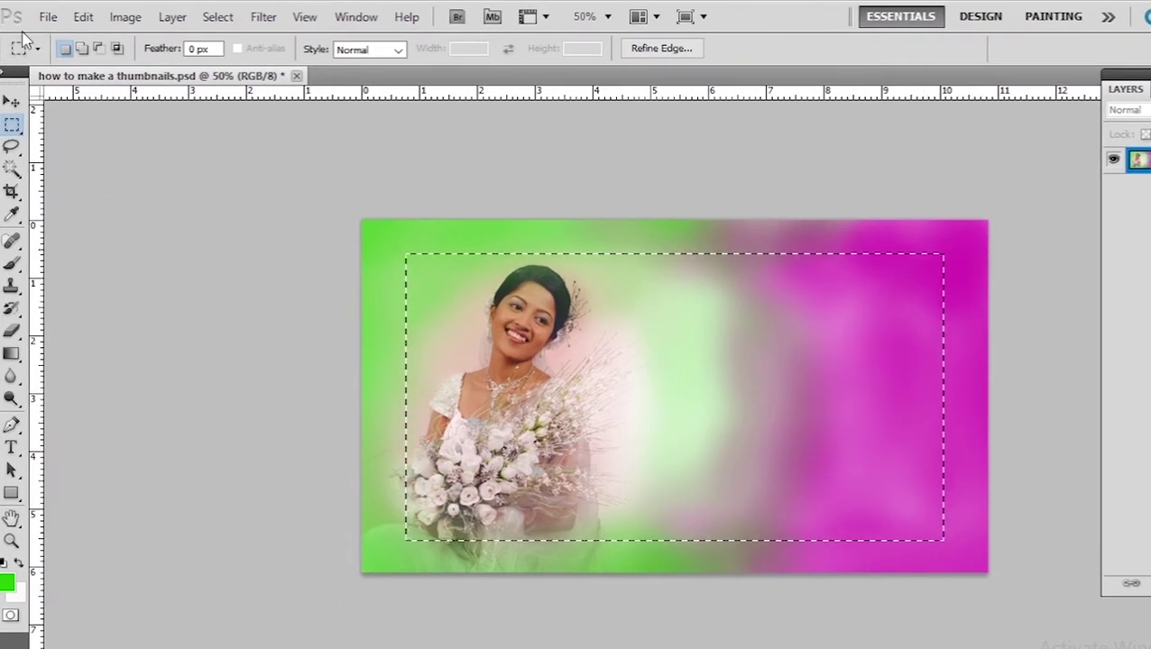
pyautogui.click(91, 27)
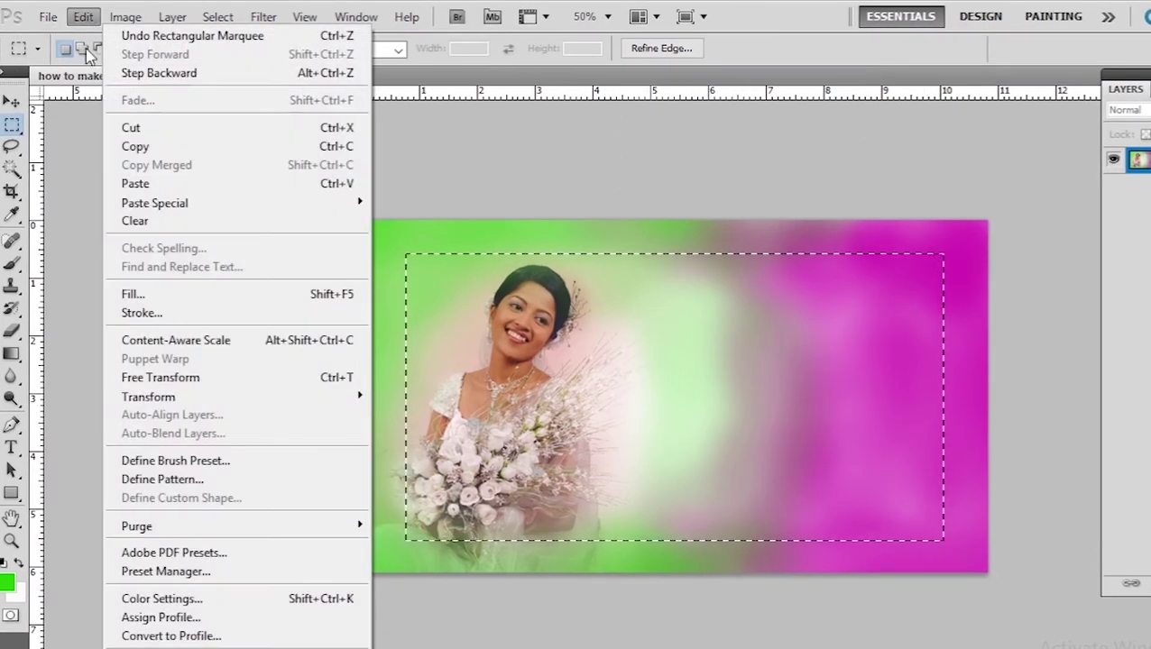
pyautogui.click(126, 146)
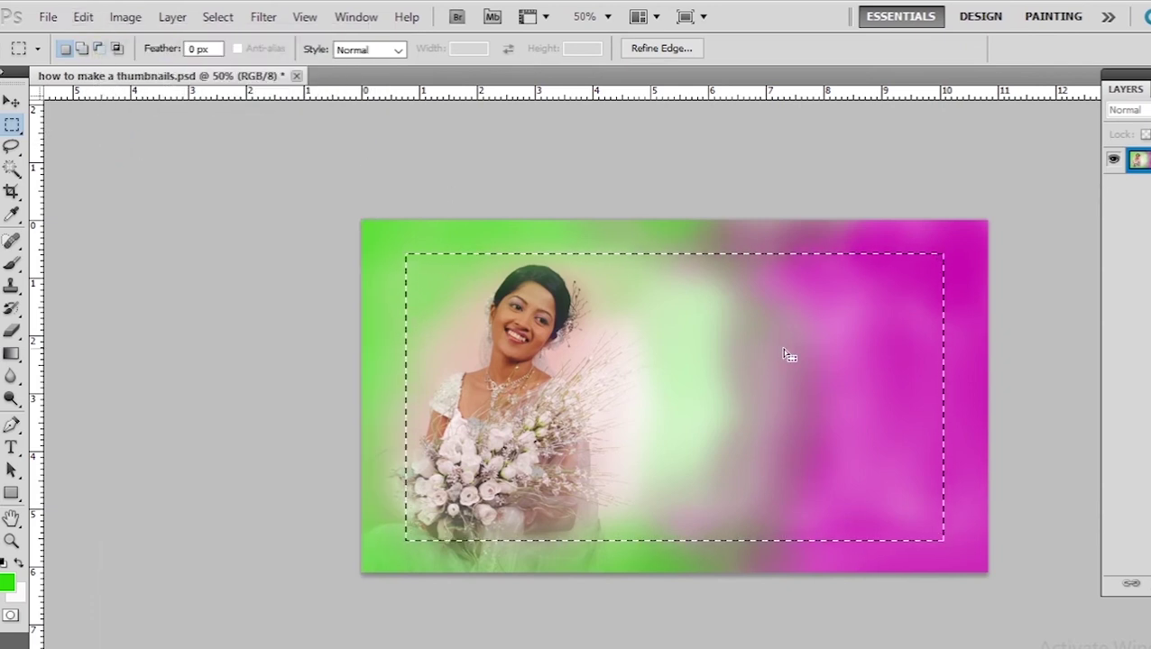
pyautogui.click(82, 17)
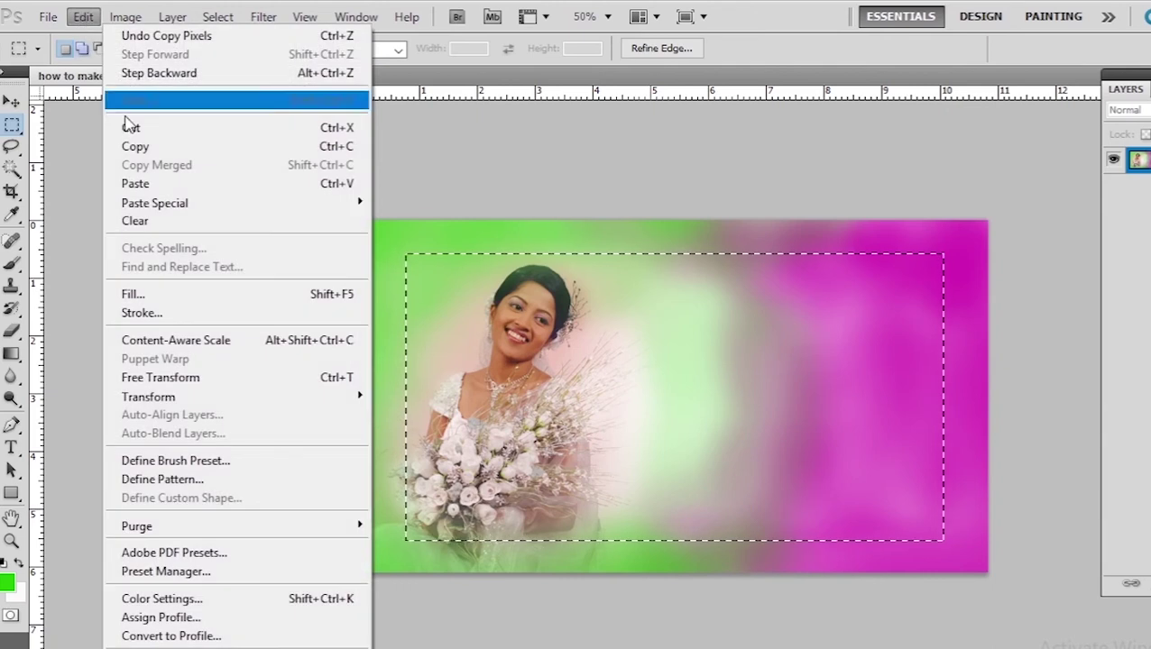
pyautogui.click(149, 186)
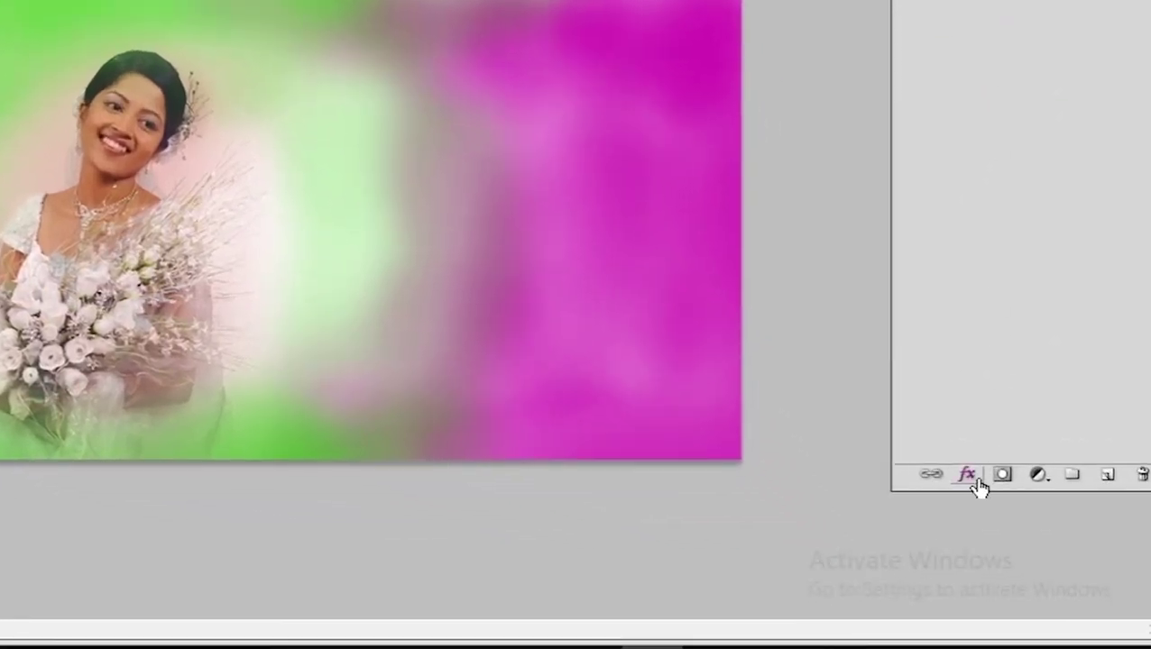
# Add a 7 px black outside Stroke at 100% opacity to the pasted rectangle on Layer 1.
pyautogui.click(977, 481)
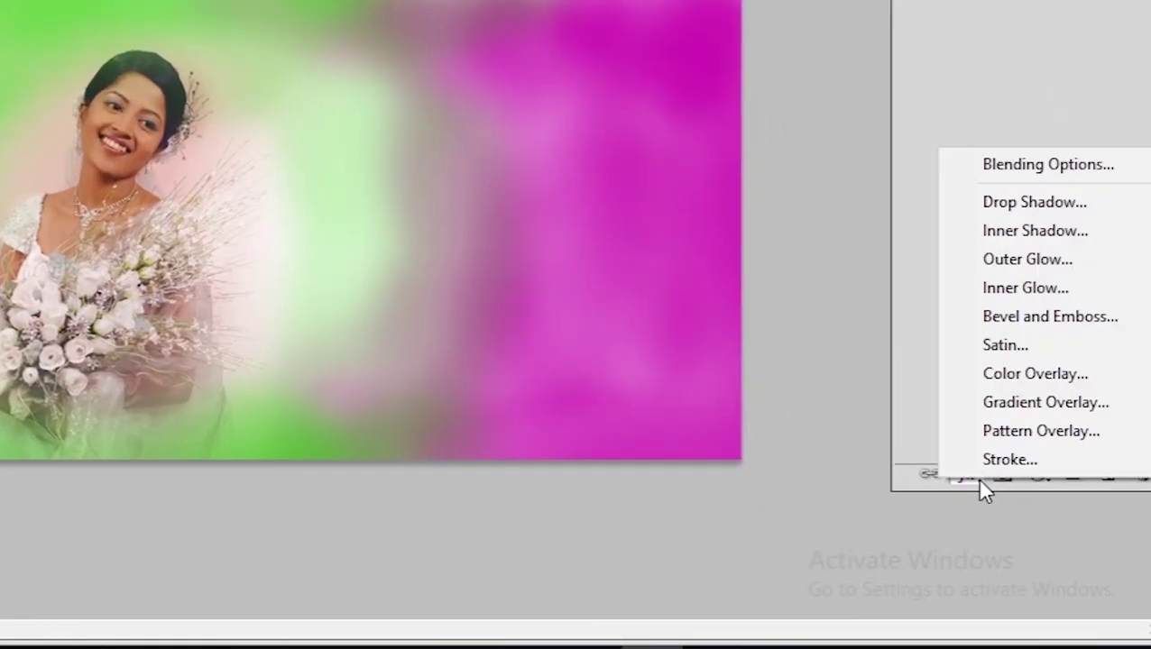
pyautogui.click(1005, 460)
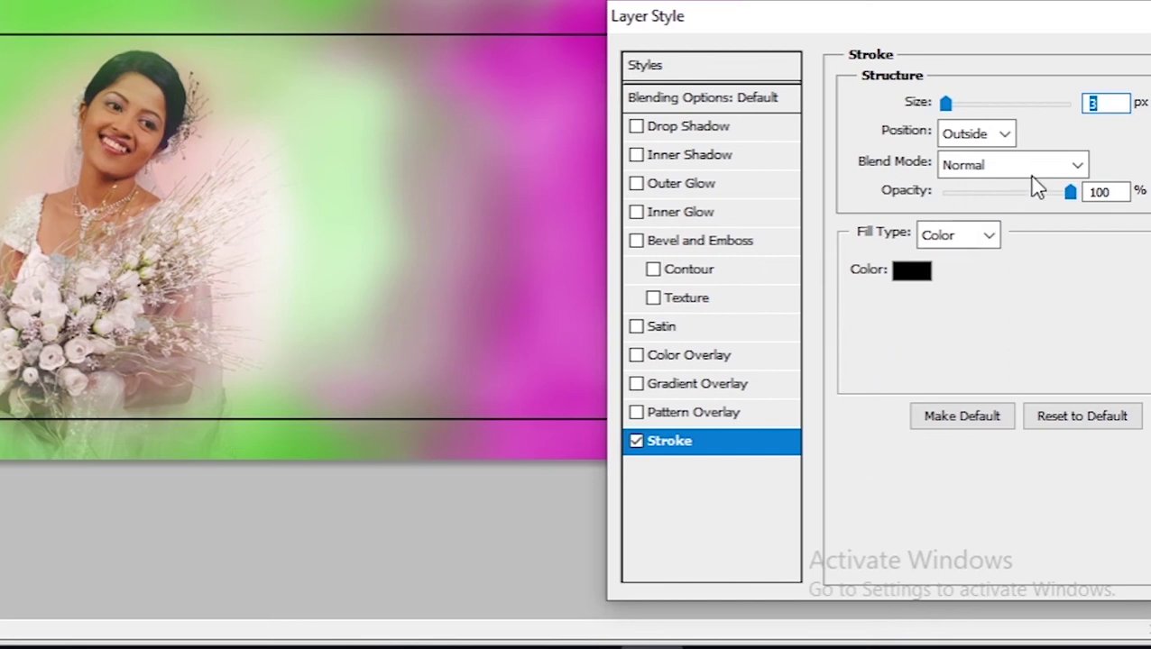
pyautogui.click(1103, 104)
pyautogui.press('BackSpace')
pyautogui.write('7')
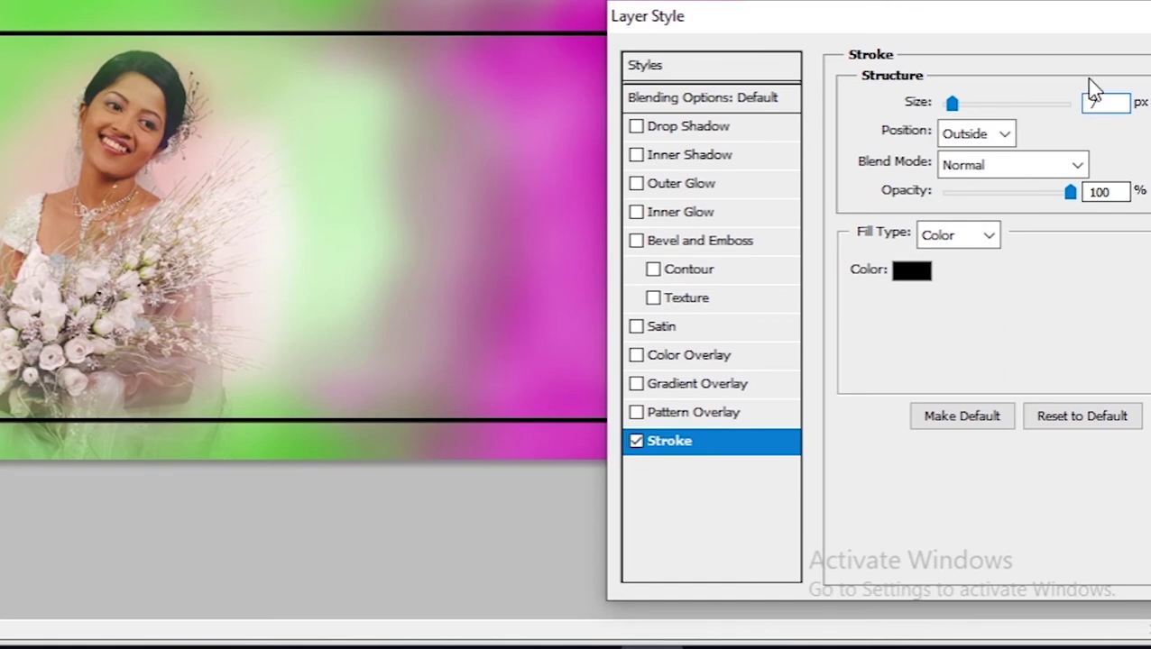
pyautogui.press('Return')
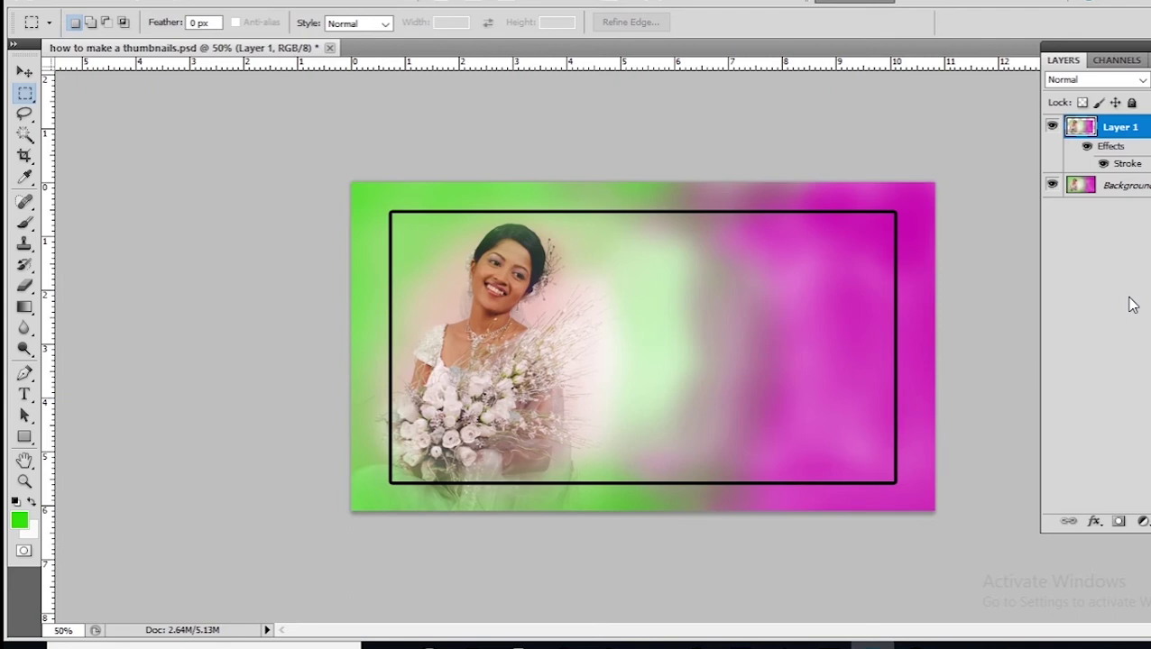
# Add the green 24 pt Tekton Pro text "HOW TO CREATE A" near the frame's upper edge, beside the bride's head.
pyautogui.press('t')
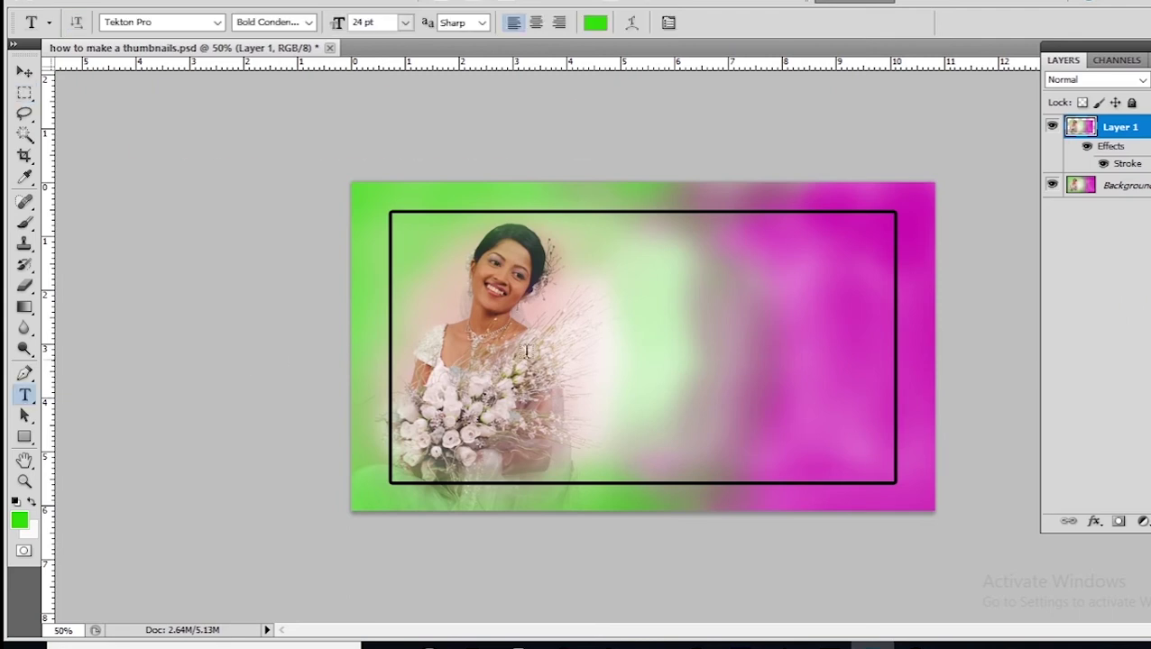
pyautogui.click(602, 258)
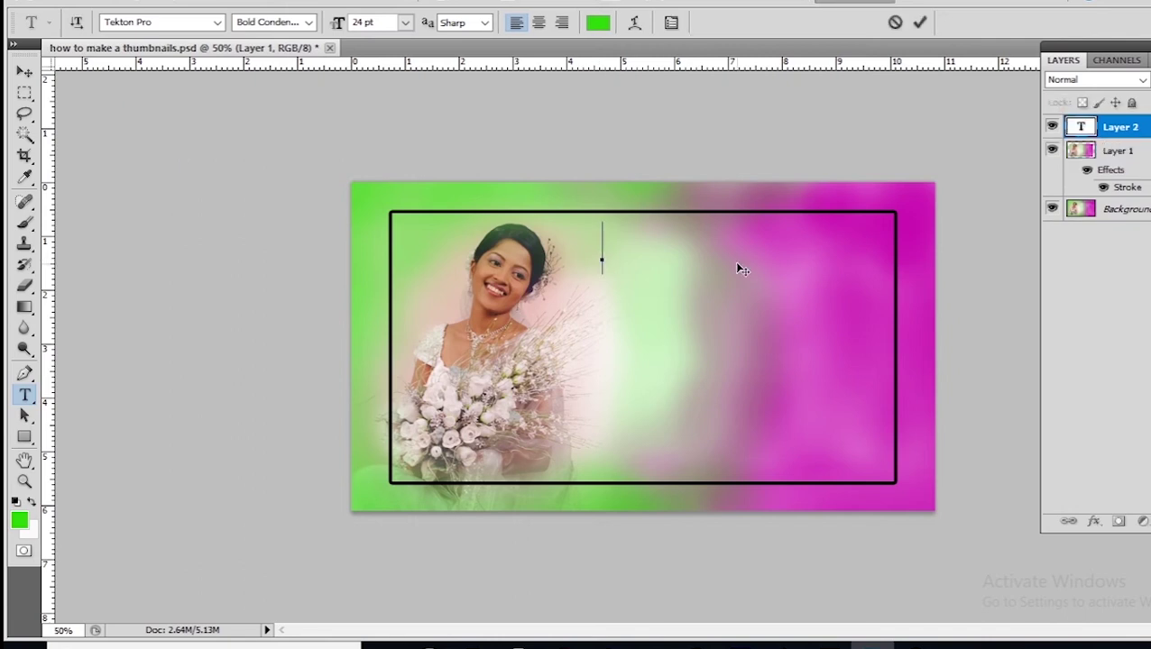
pyautogui.write('HOW')
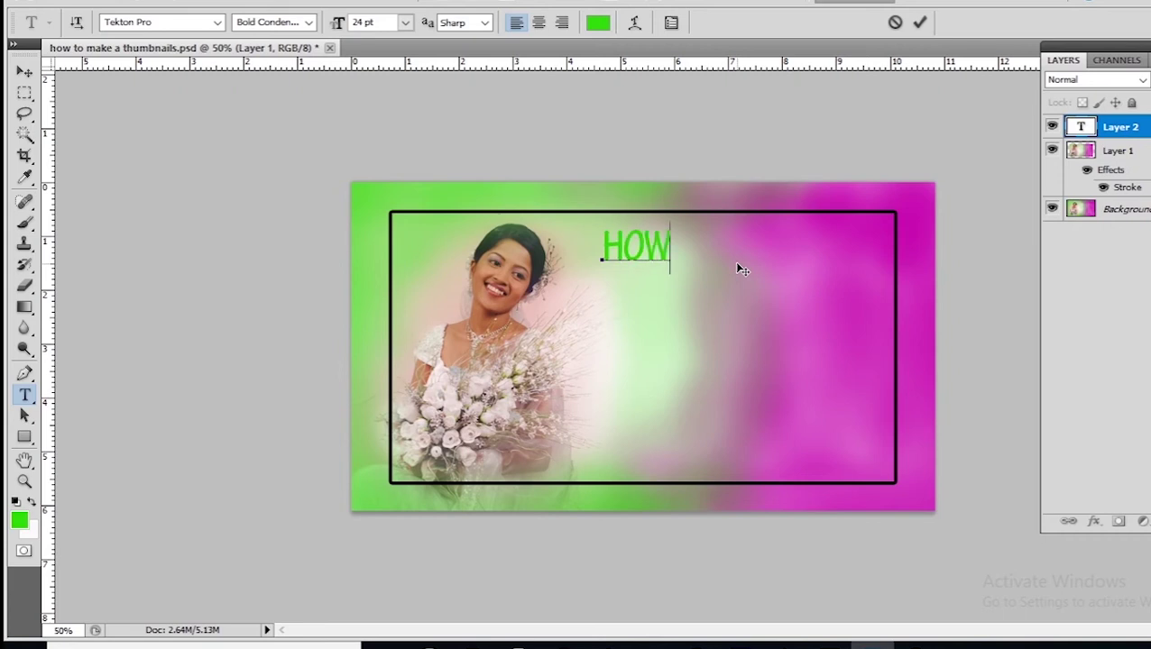
pyautogui.write(' TO CREA')
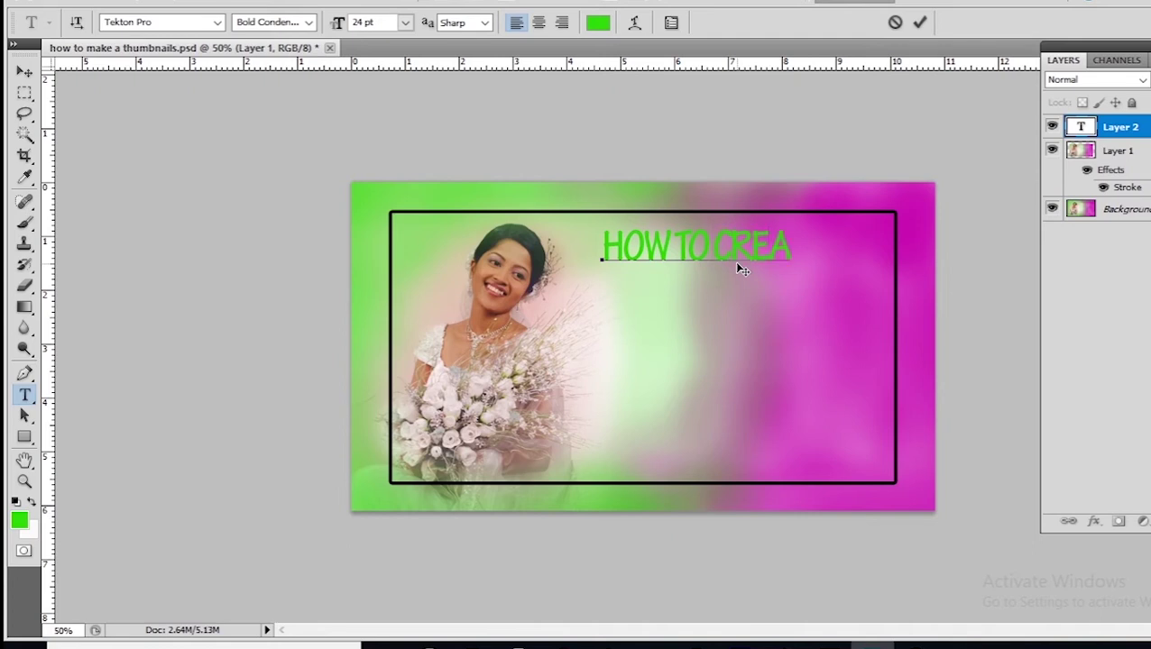
pyautogui.write('T E A')
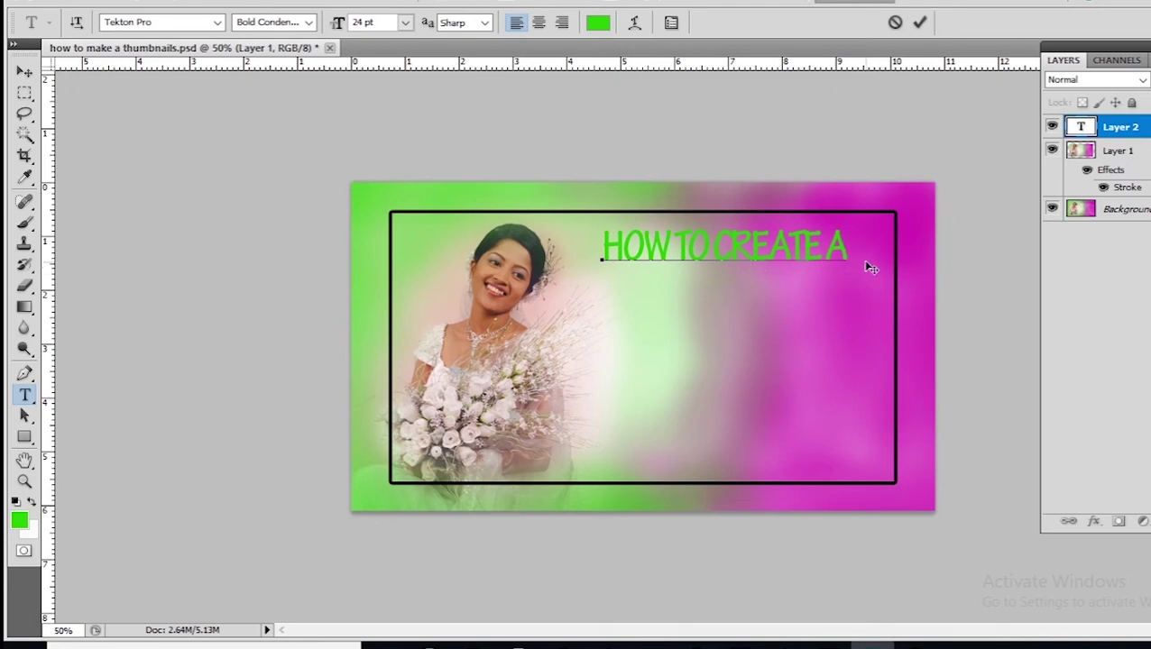
# Try the Slugfest font on the whole "HOW TO CREATE A" text and settle on Source Sans Pro.
pyautogui.moveTo(857, 249); pyautogui.dragTo(600, 253)
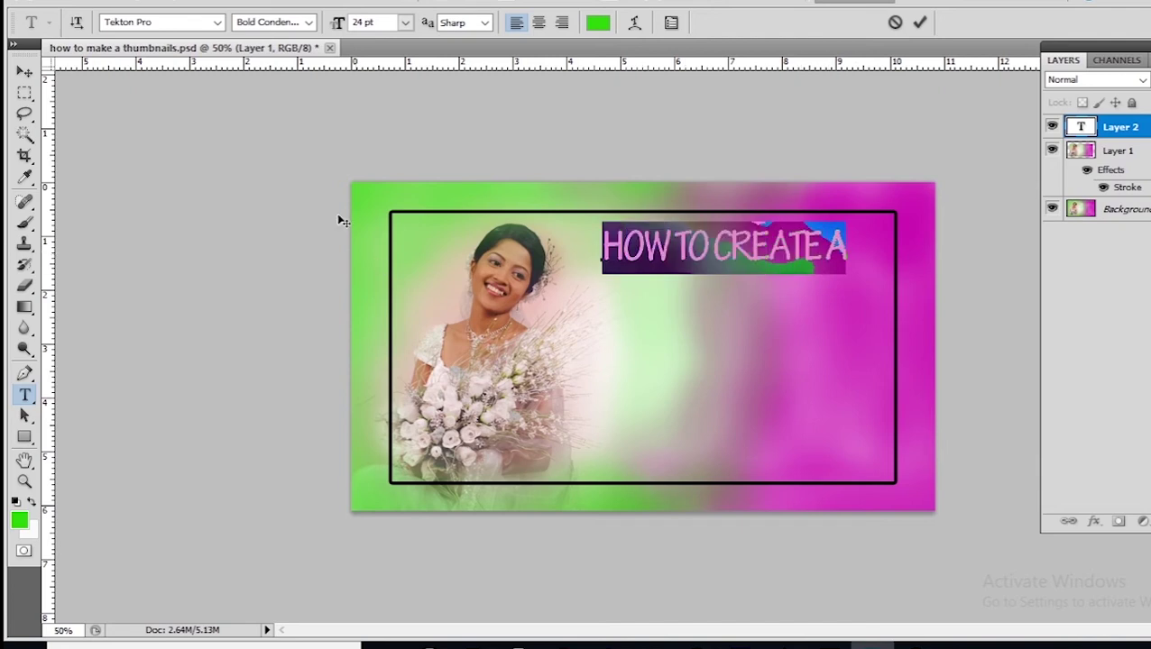
pyautogui.click(162, 23)
pyautogui.click(217, 23)
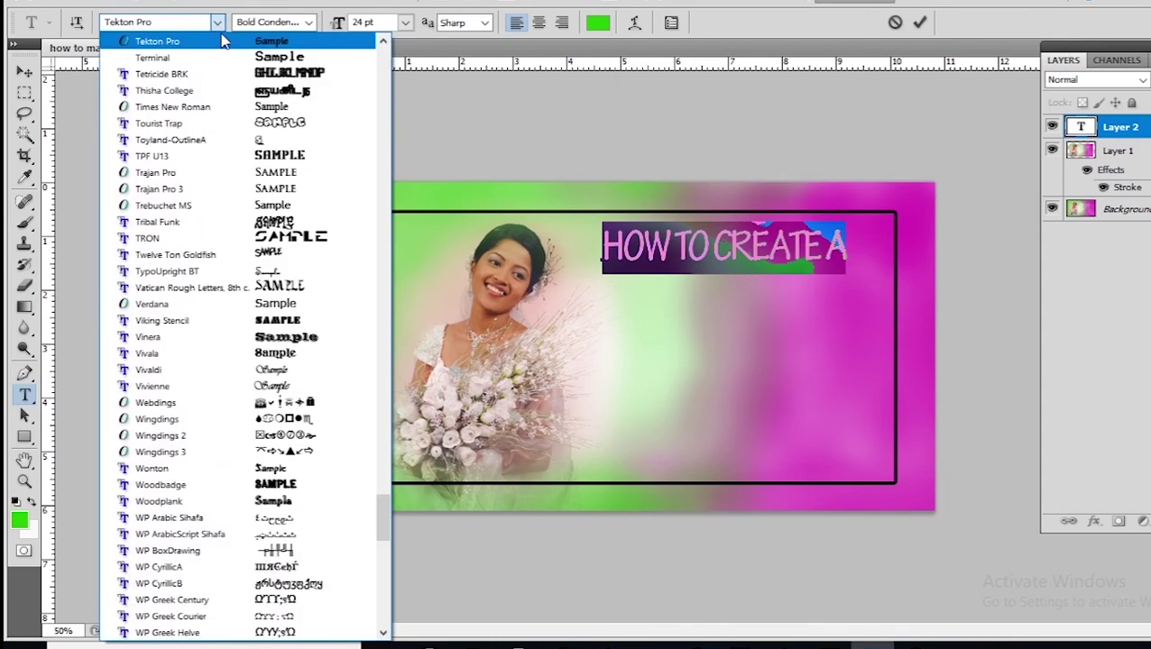
pyautogui.scroll(6, 270, 180)
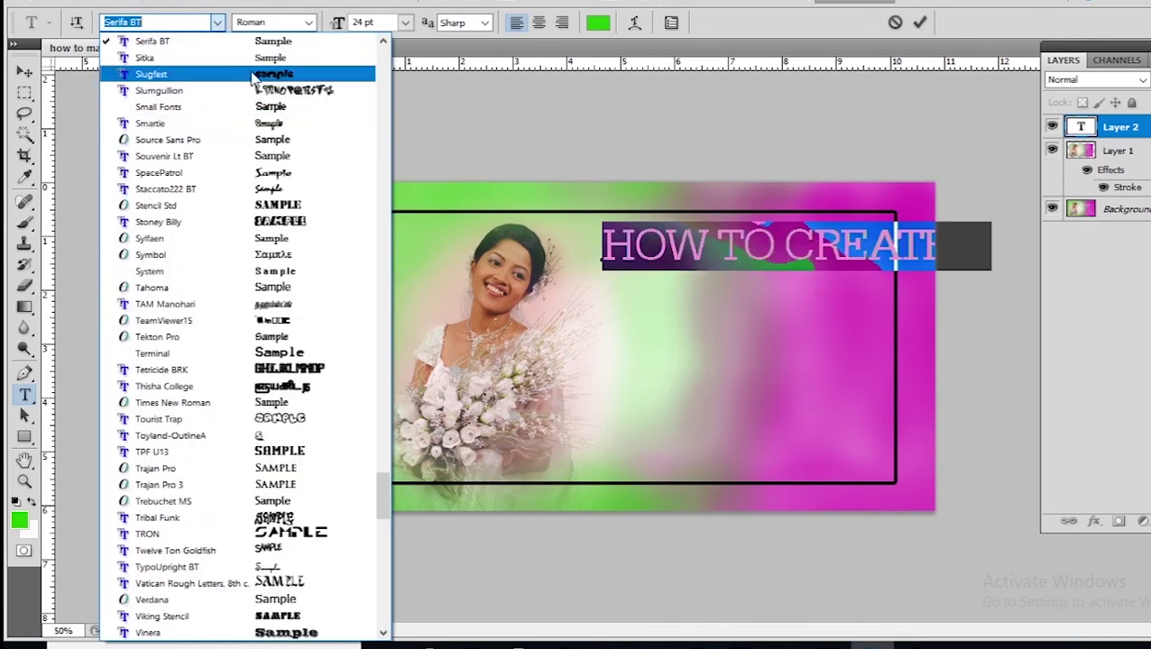
pyautogui.click(255, 76)
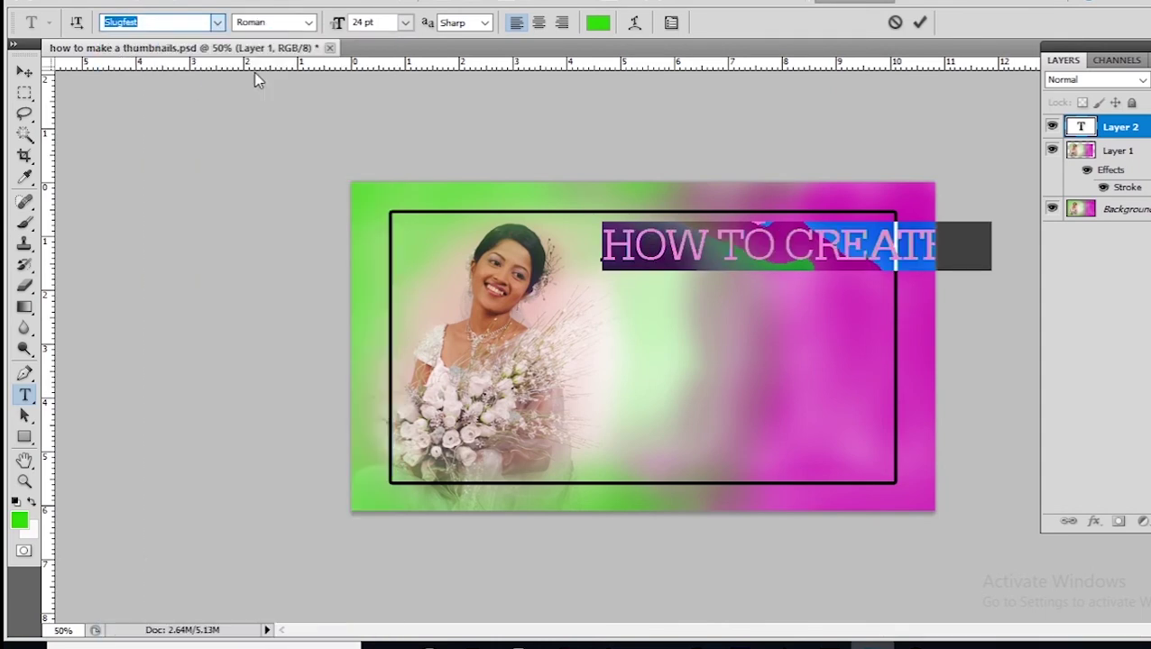
pyautogui.click(217, 22)
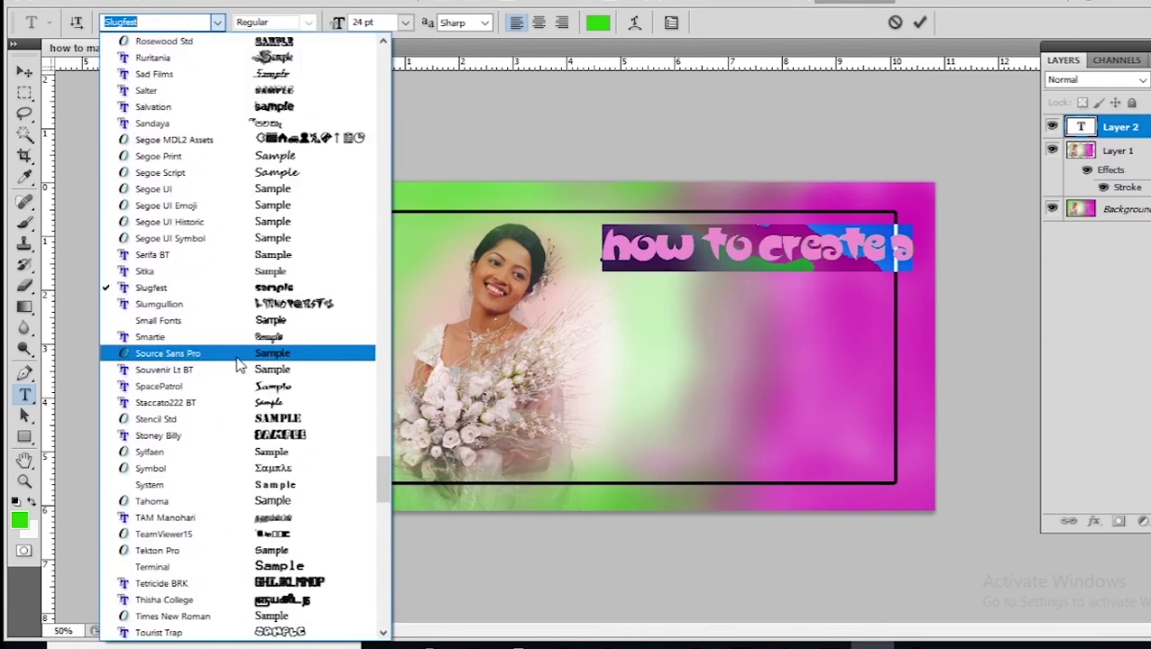
pyautogui.click(239, 356)
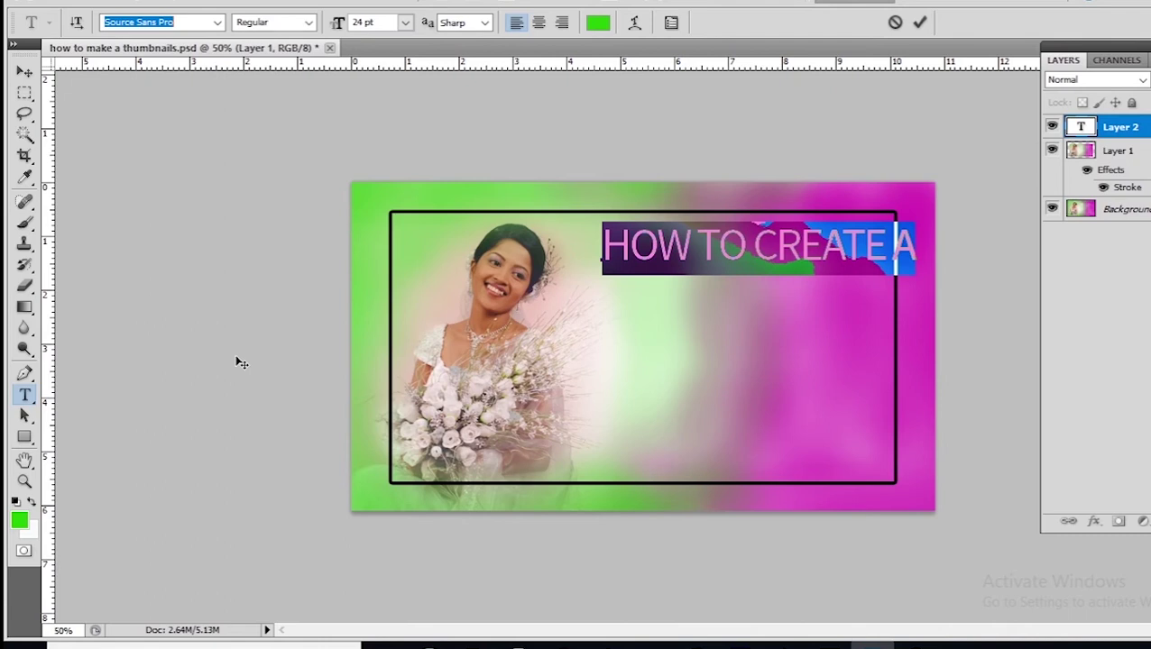
# Make the "HOW TO CREATE A" text Bold and shift it left so it fits inside the black frame.
pyautogui.click(24, 72)
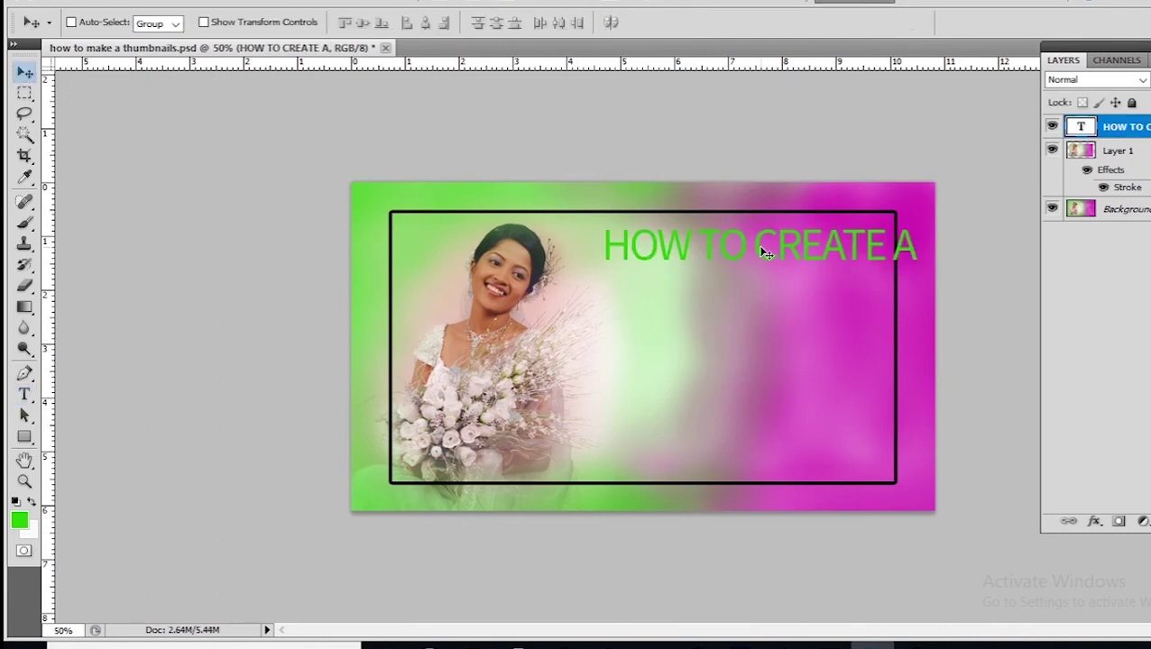
pyautogui.moveTo(760, 259); pyautogui.dragTo(720, 261)
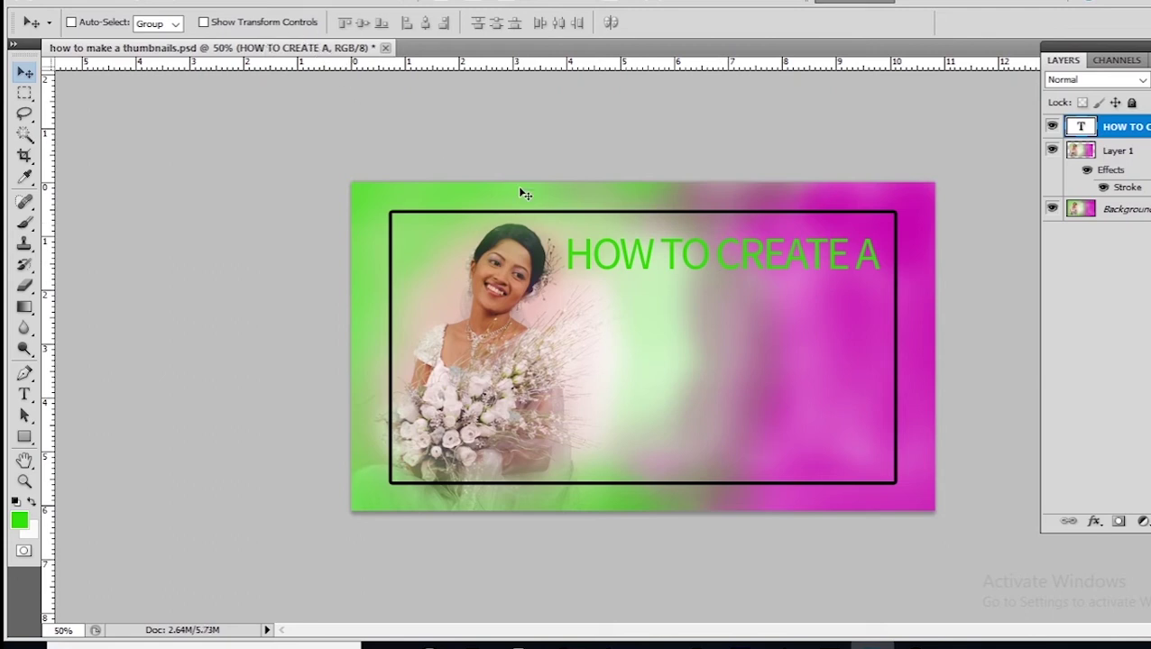
pyautogui.click(24, 395)
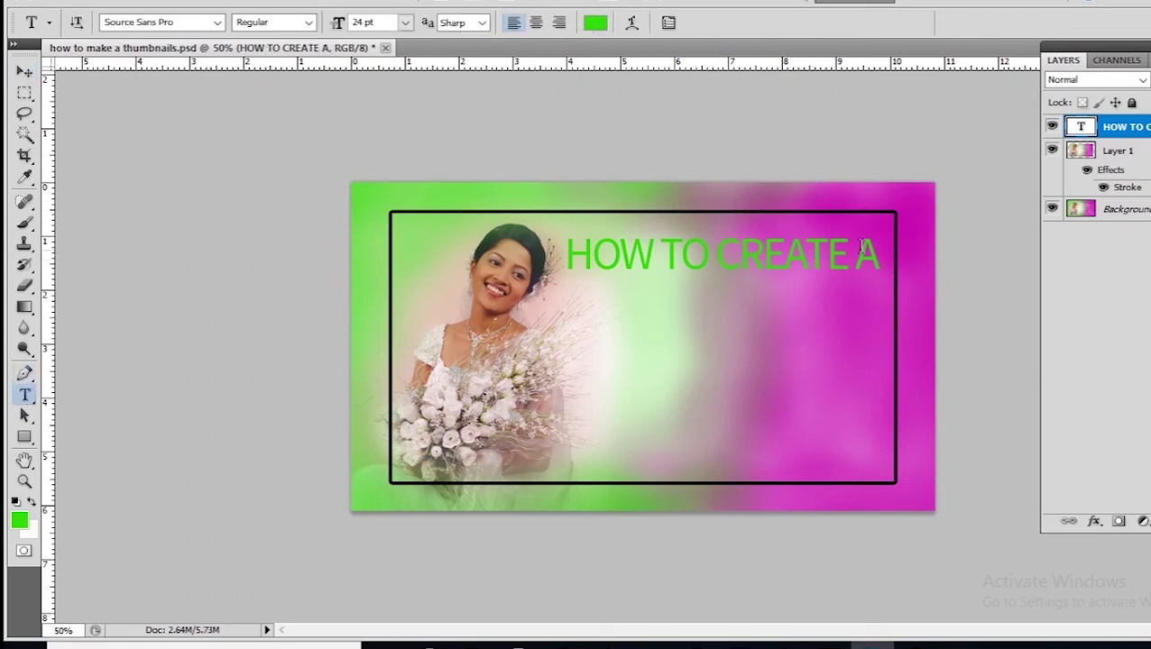
pyautogui.click(308, 21)
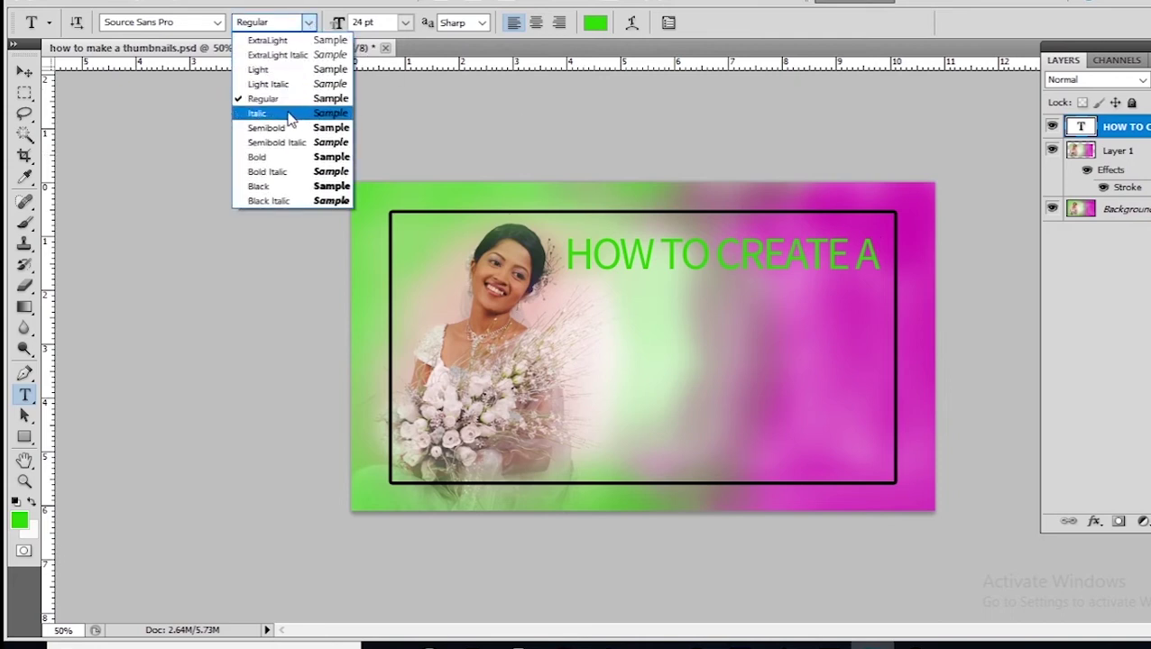
pyautogui.click(262, 157)
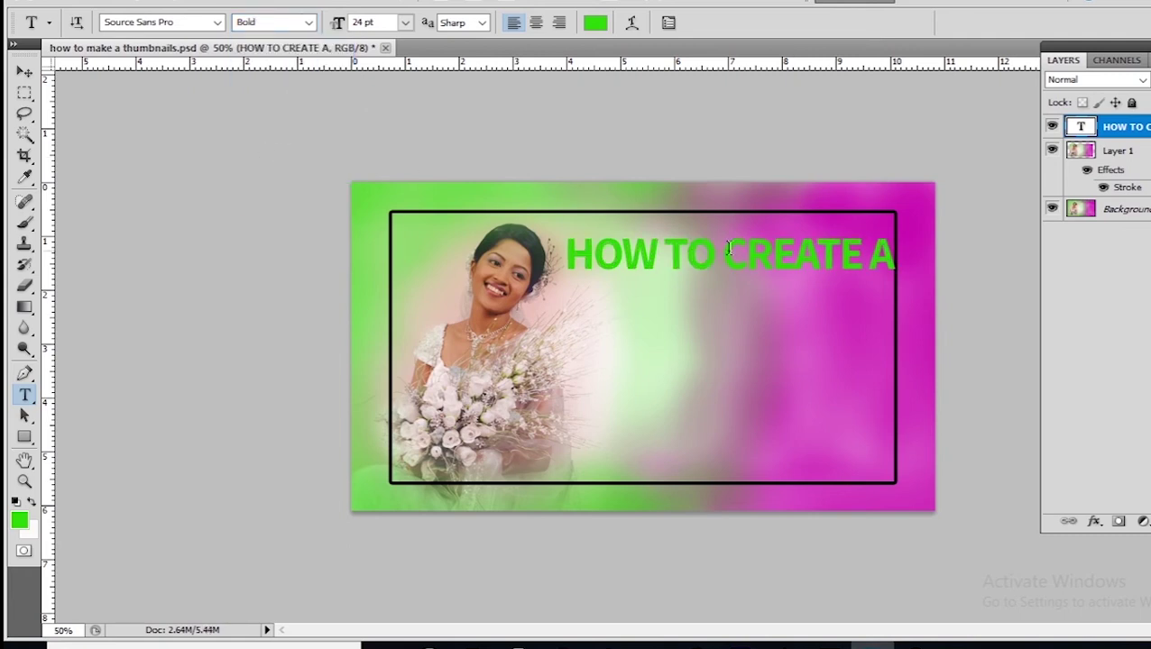
pyautogui.click(24, 73)
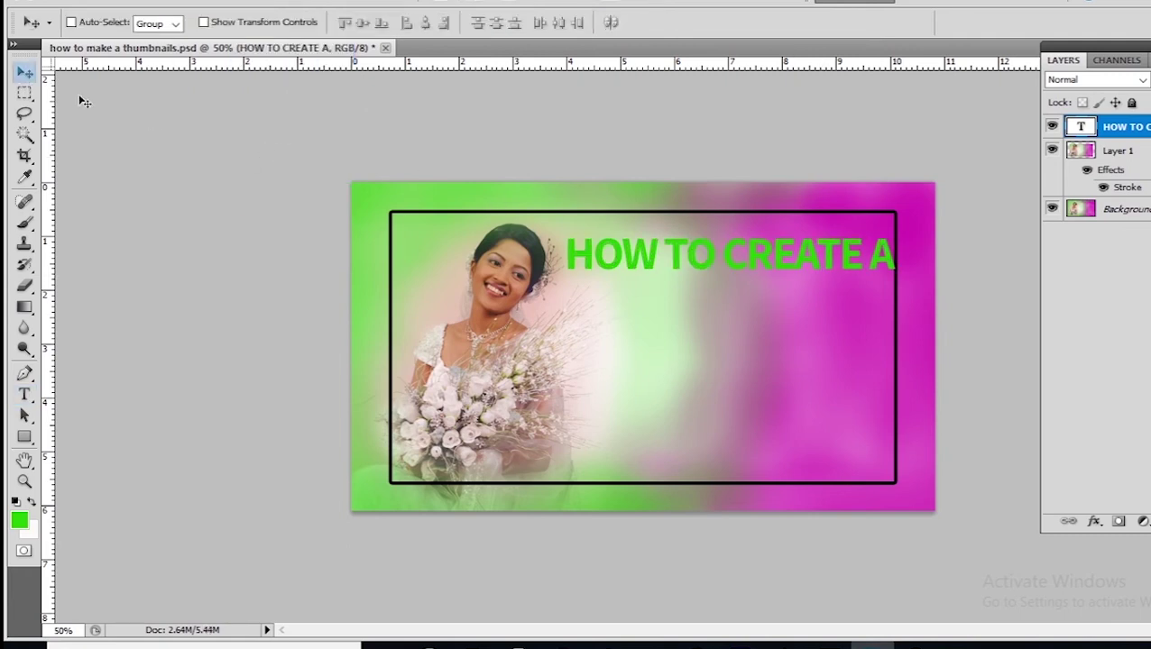
pyautogui.moveTo(801, 258); pyautogui.dragTo(786, 259)
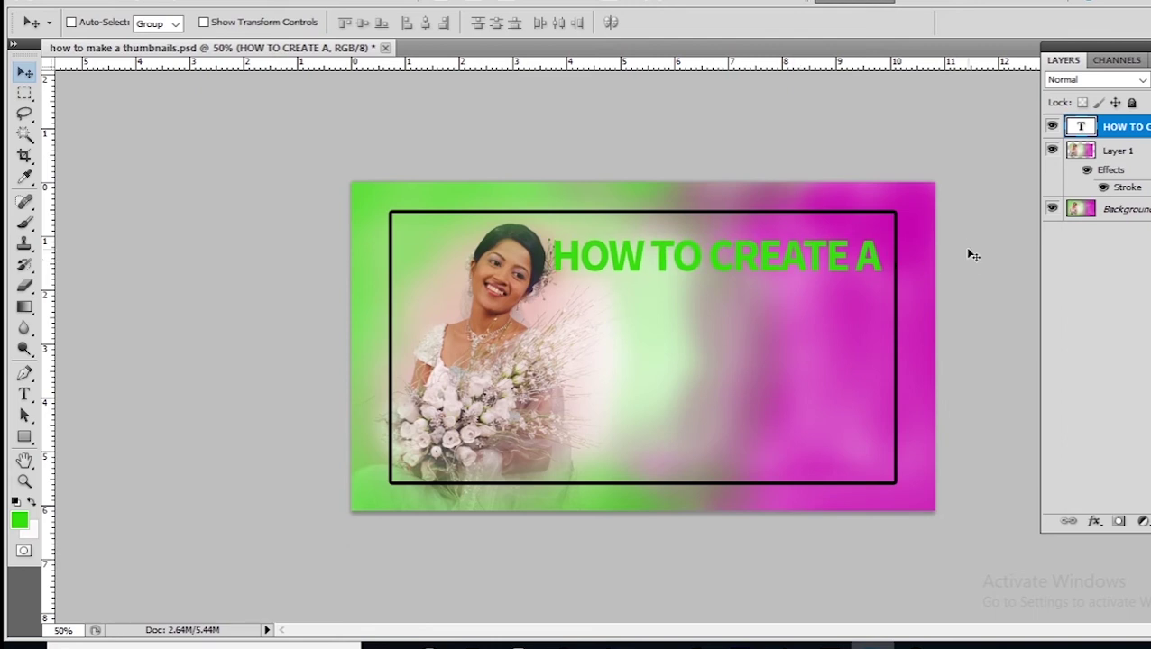
# Add a 3 px outside Stroke in red f21717 at 100% opacity to the "HOW TO CREATE A" text.
pyautogui.click(1097, 521)
pyautogui.click(1121, 508)
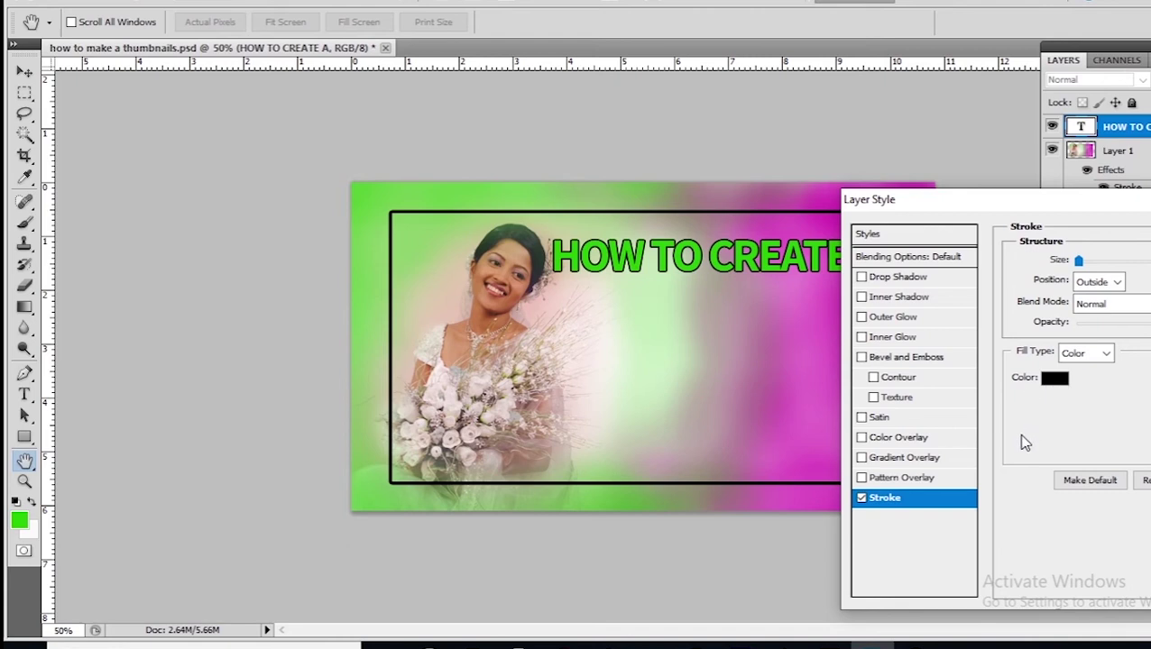
pyautogui.click(1053, 380)
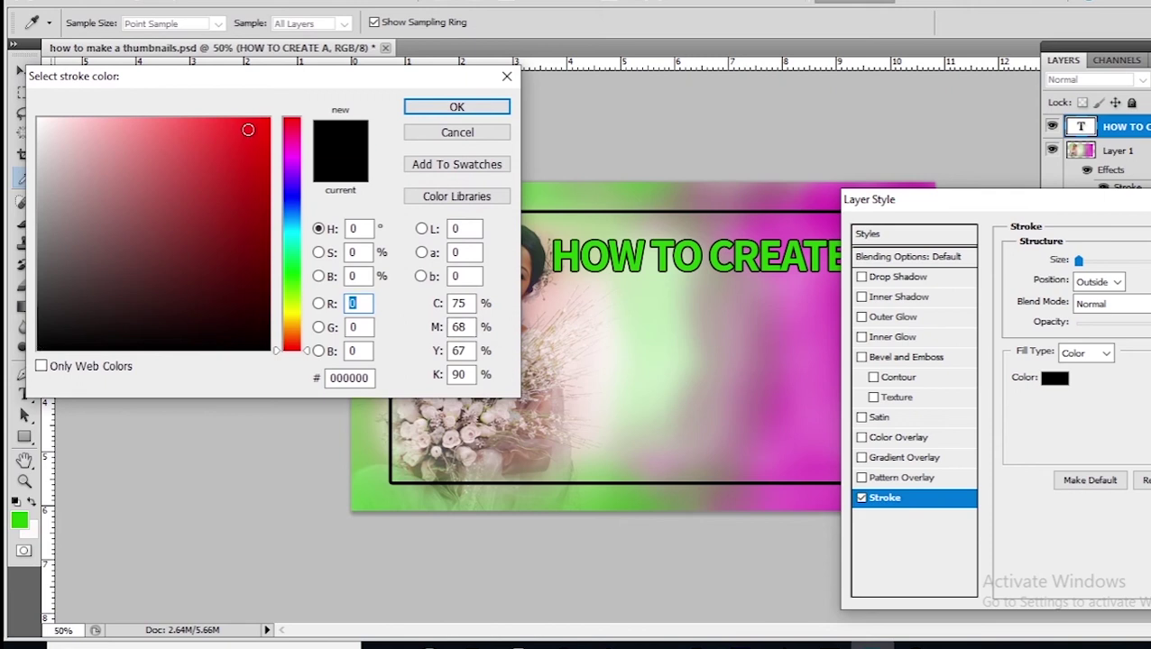
pyautogui.click(249, 130)
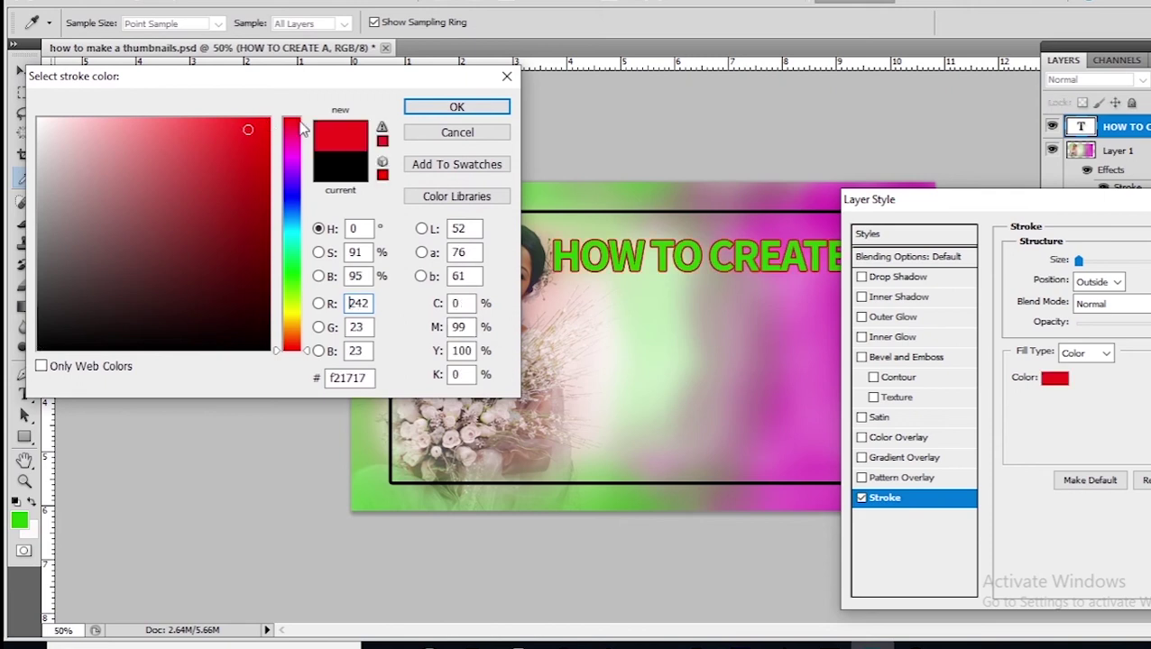
pyautogui.click(456, 107)
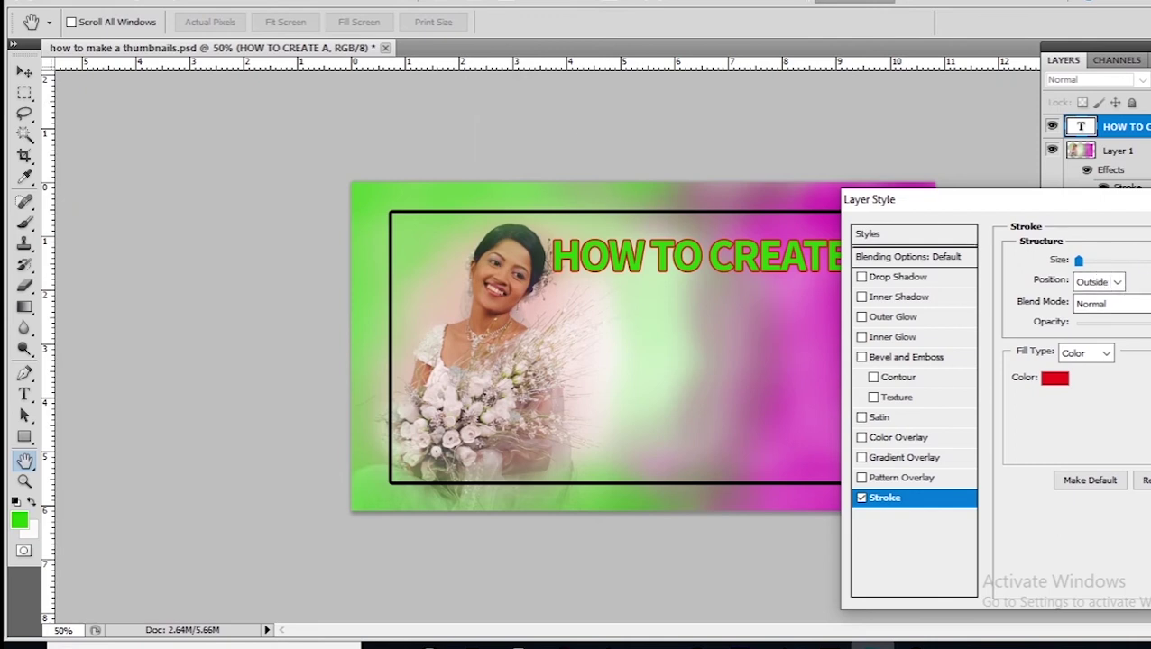
pyautogui.moveTo(1143, 209); pyautogui.dragTo(1063, 211)
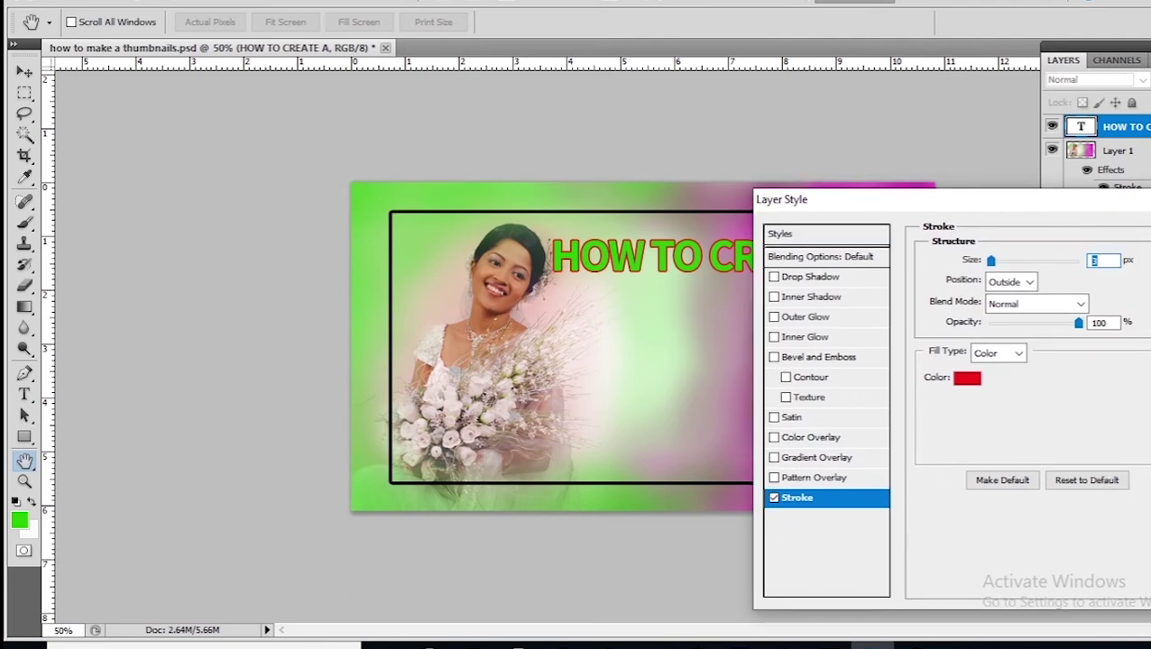
pyautogui.press('Return')
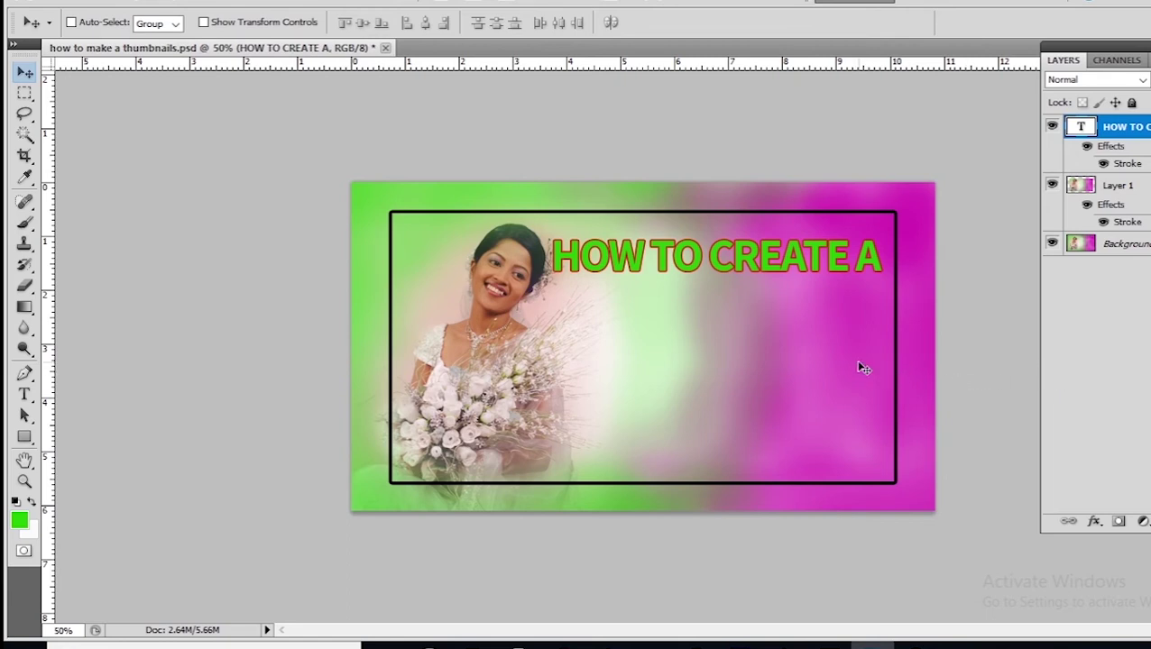
# Add the green 24 pt Source Sans Pro Bold text "THUMBNAILS" on a new text layer below the "HOW TO CREATE A" line.
pyautogui.click(25, 394)
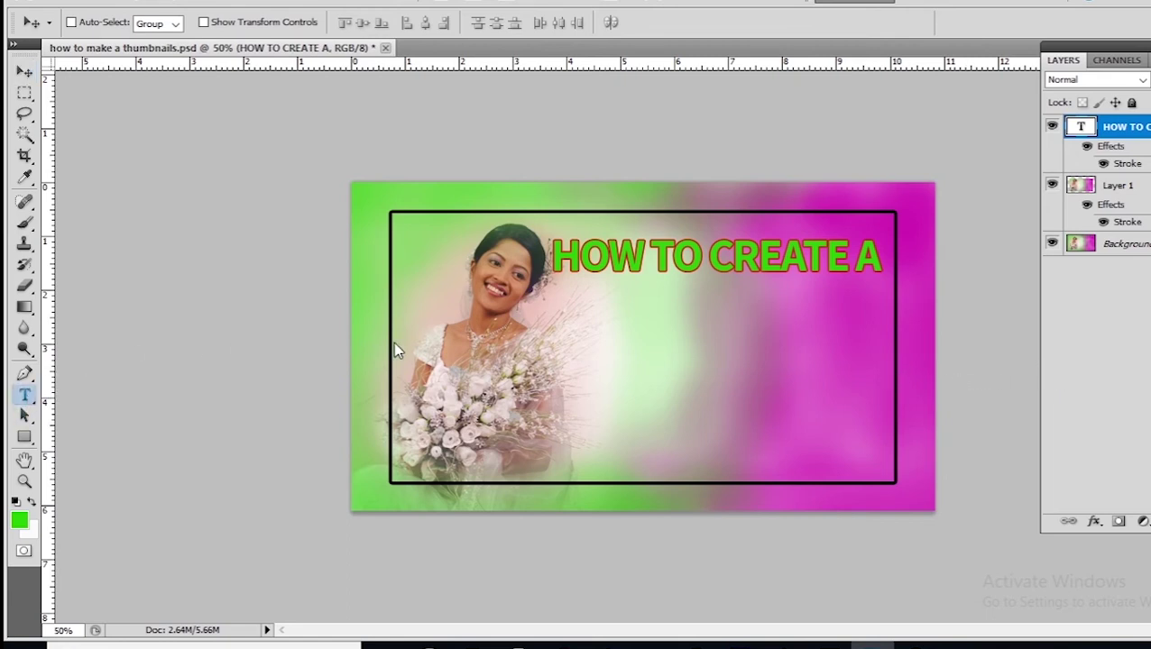
pyautogui.click(591, 315)
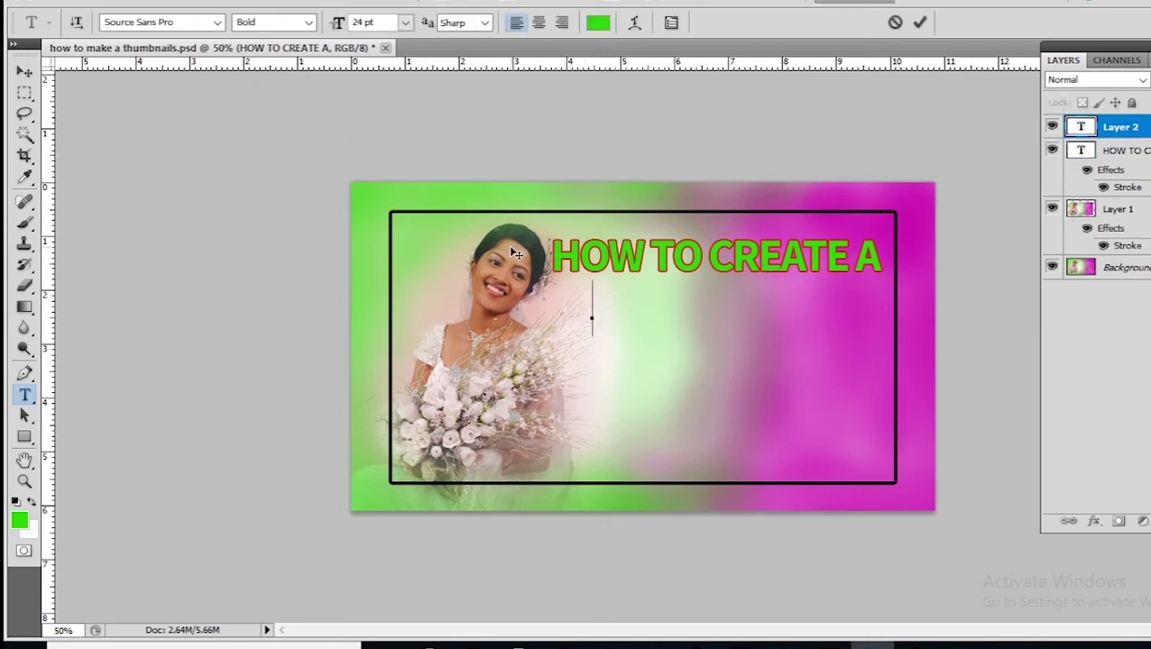
pyautogui.write('TH')
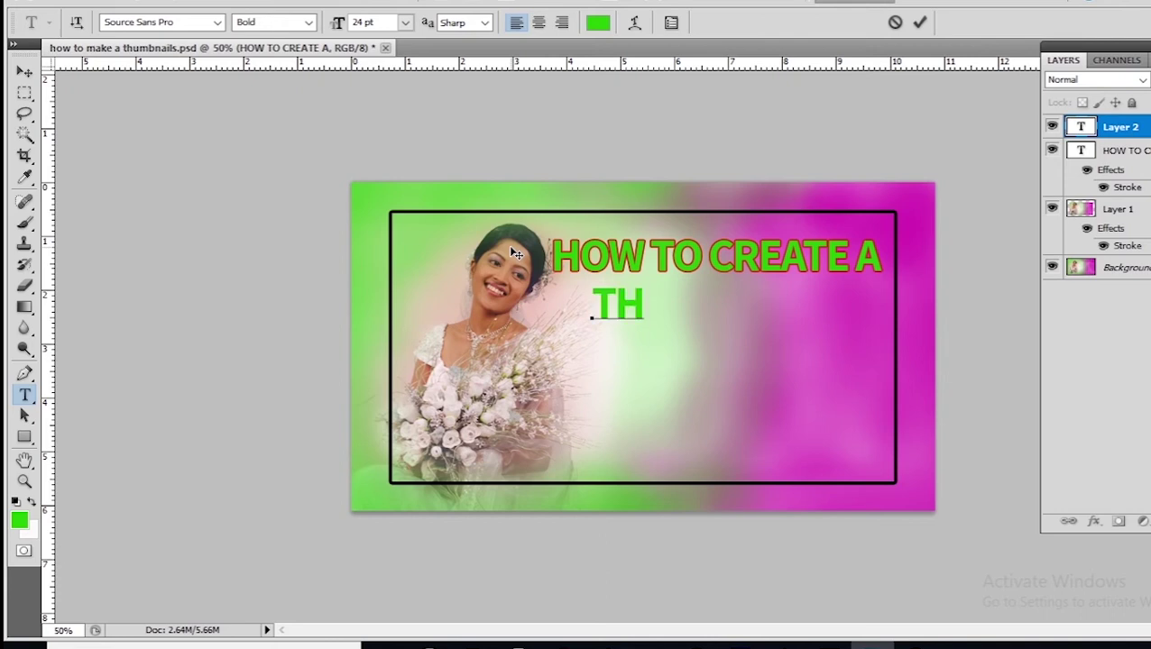
pyautogui.write('UMBNA')
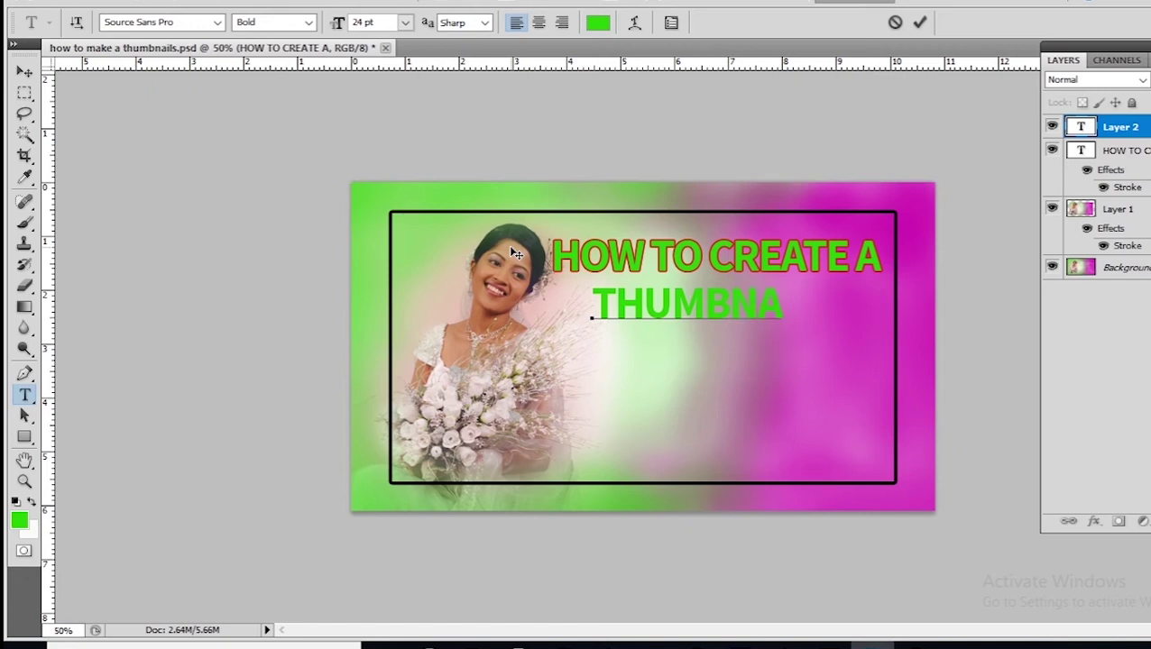
pyautogui.write('ILS')
# Change the "THUMBNAILS" font to Stencil Std and shift the word slightly left and down beneath "HOW TO CREATE A".
pyautogui.moveTo(840, 302); pyautogui.dragTo(593, 304)
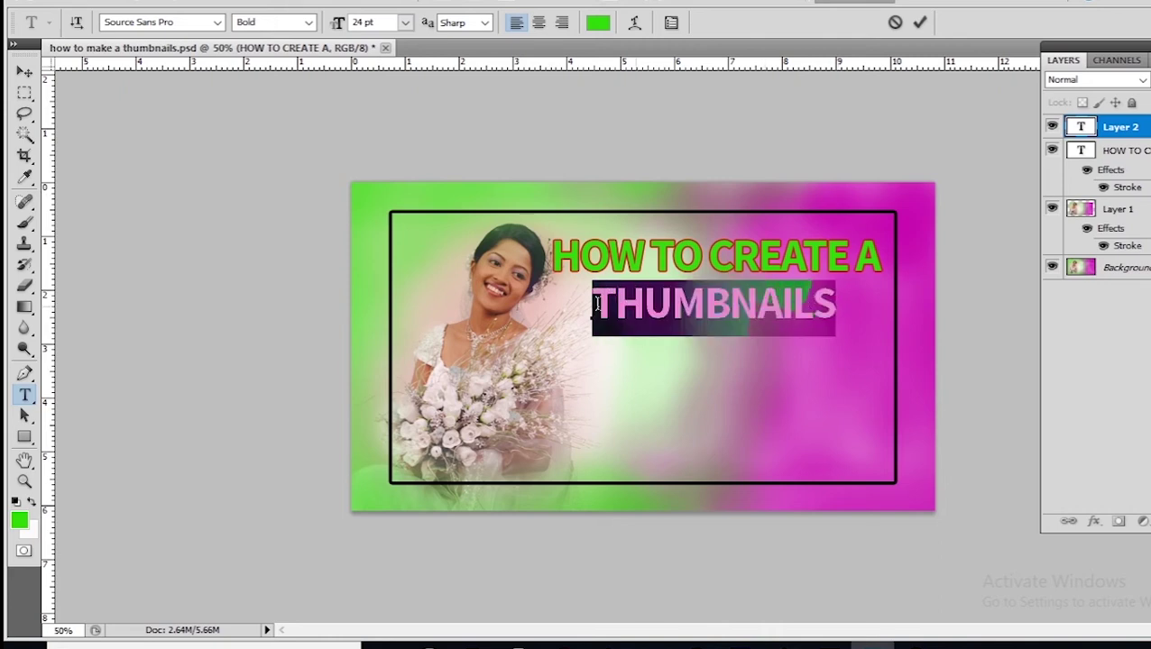
pyautogui.click(216, 21)
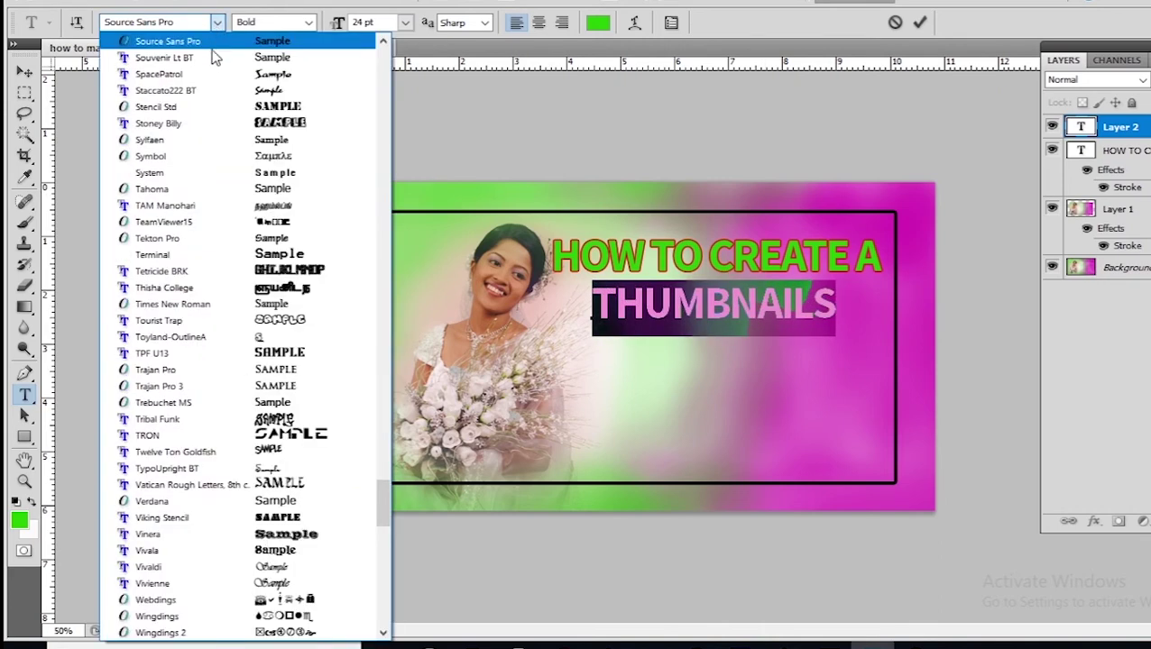
pyautogui.click(207, 109)
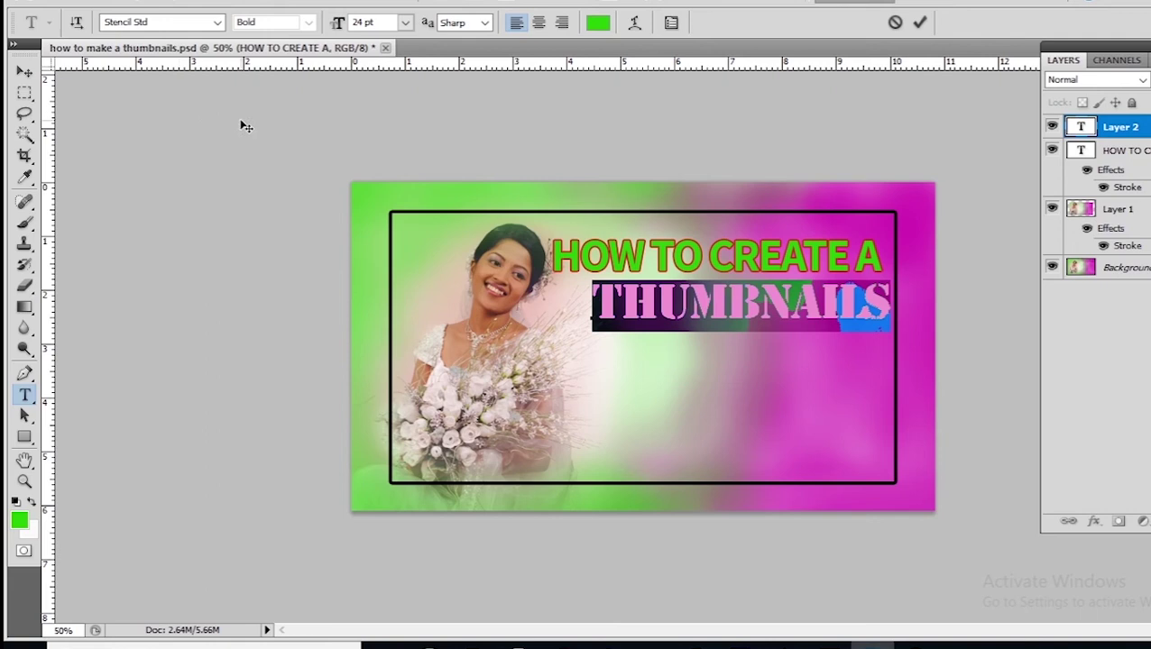
pyautogui.press('Left')
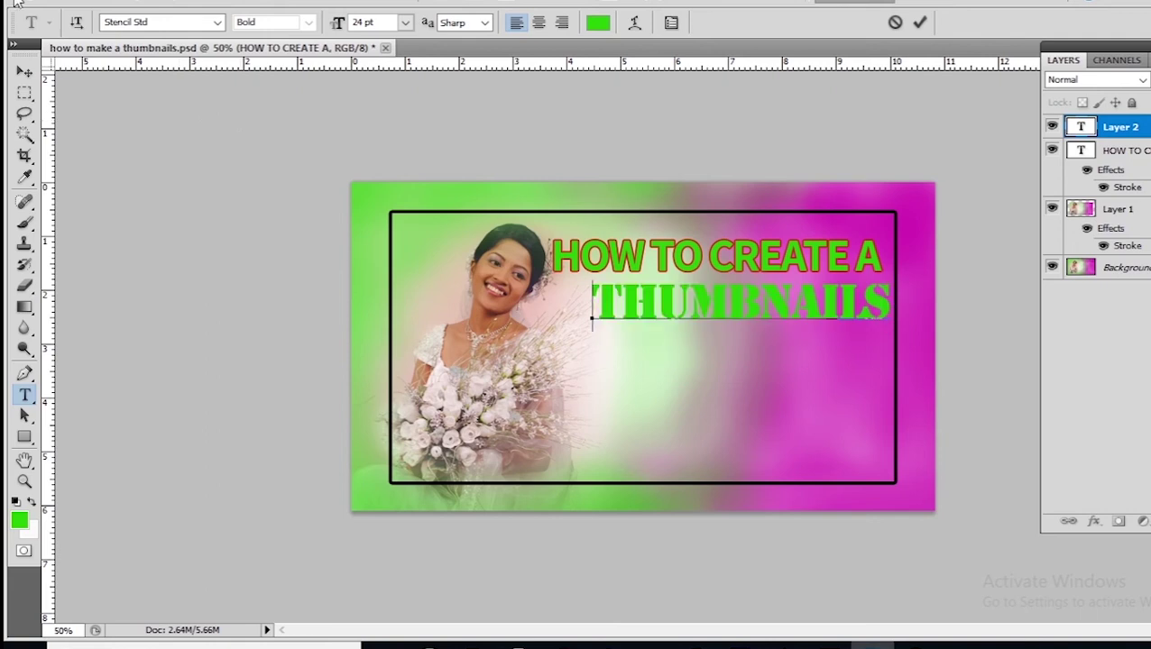
pyautogui.click(23, 74)
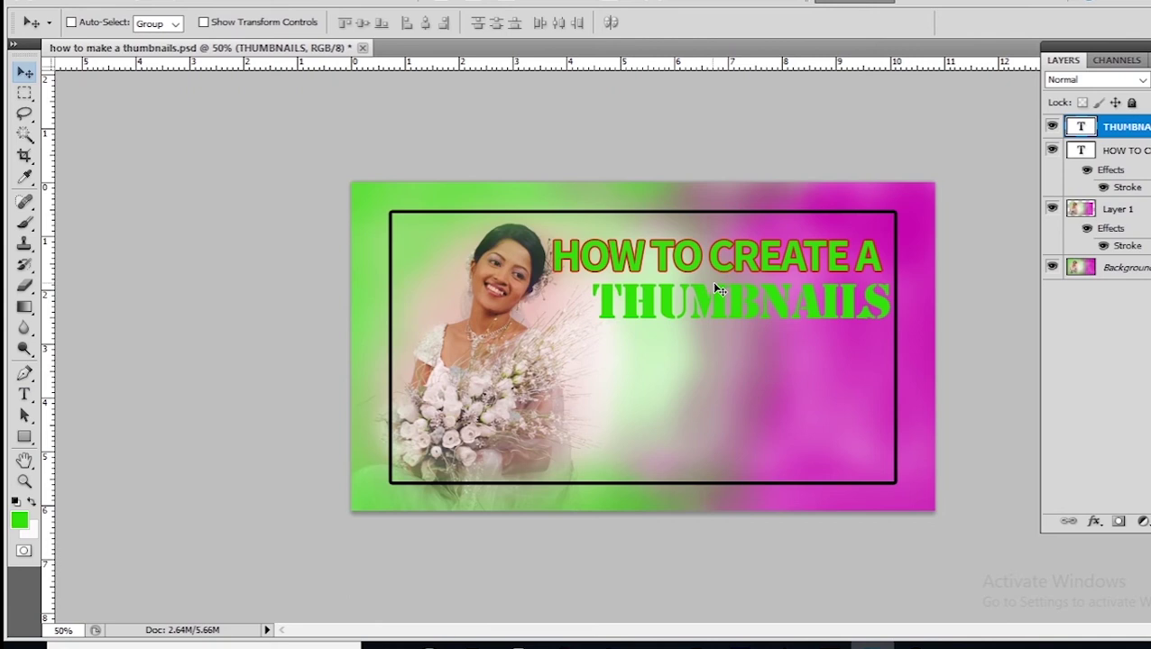
pyautogui.moveTo(721, 299); pyautogui.dragTo(702, 310)
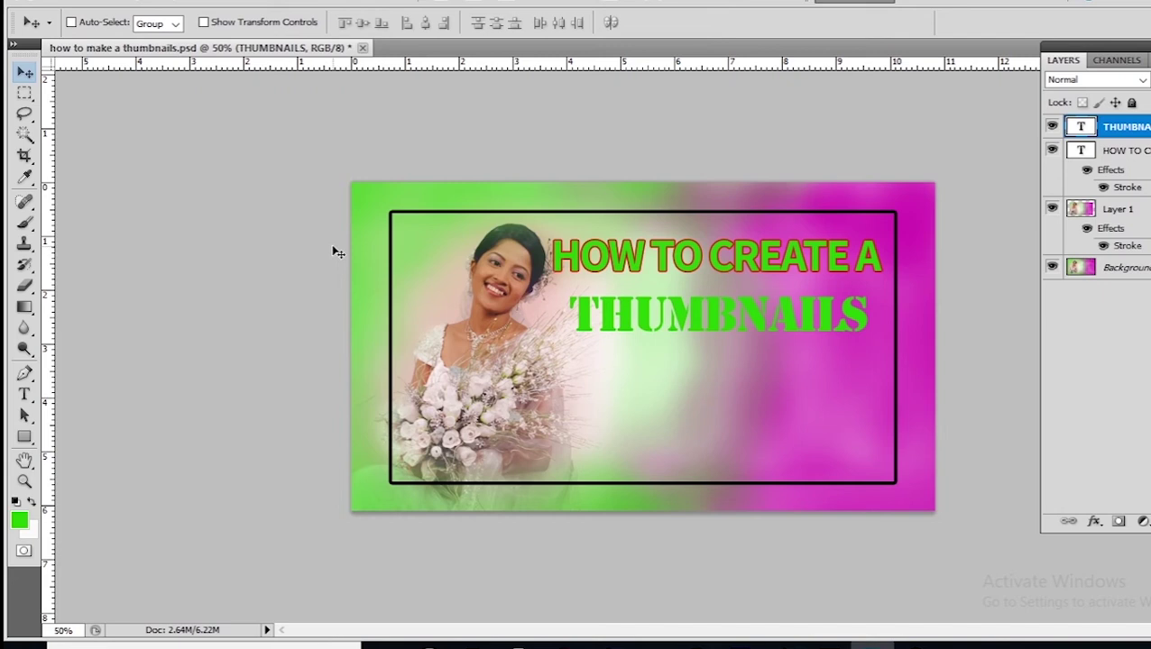
# Stretch the "THUMBNAILS" text to about 110% width and 173% height to match the line above, and apply the transformation.
pyautogui.hotkey('ctrl', 't')
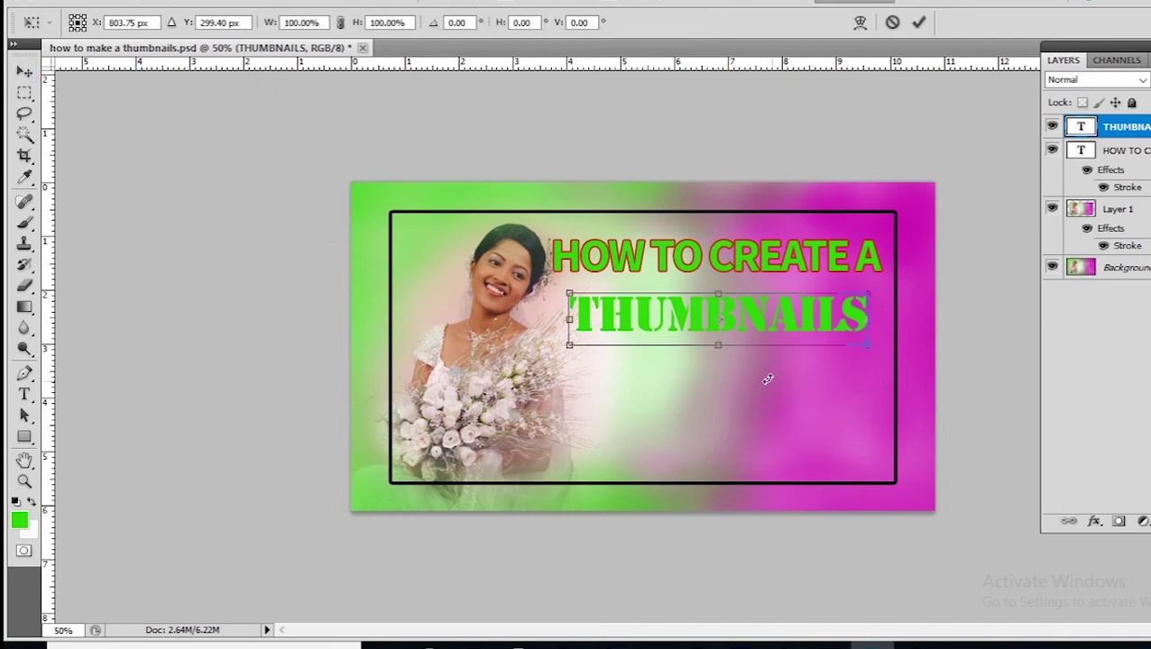
pyautogui.moveTo(718, 351); pyautogui.dragTo(722, 380)
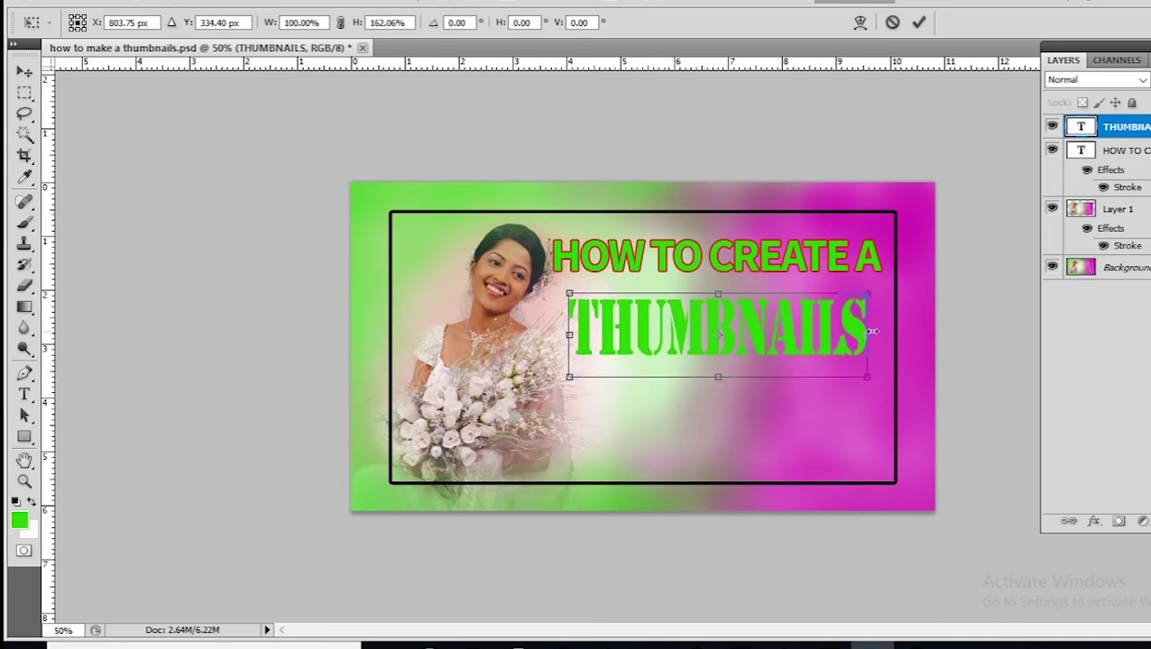
pyautogui.moveTo(873, 333); pyautogui.dragTo(882, 333)
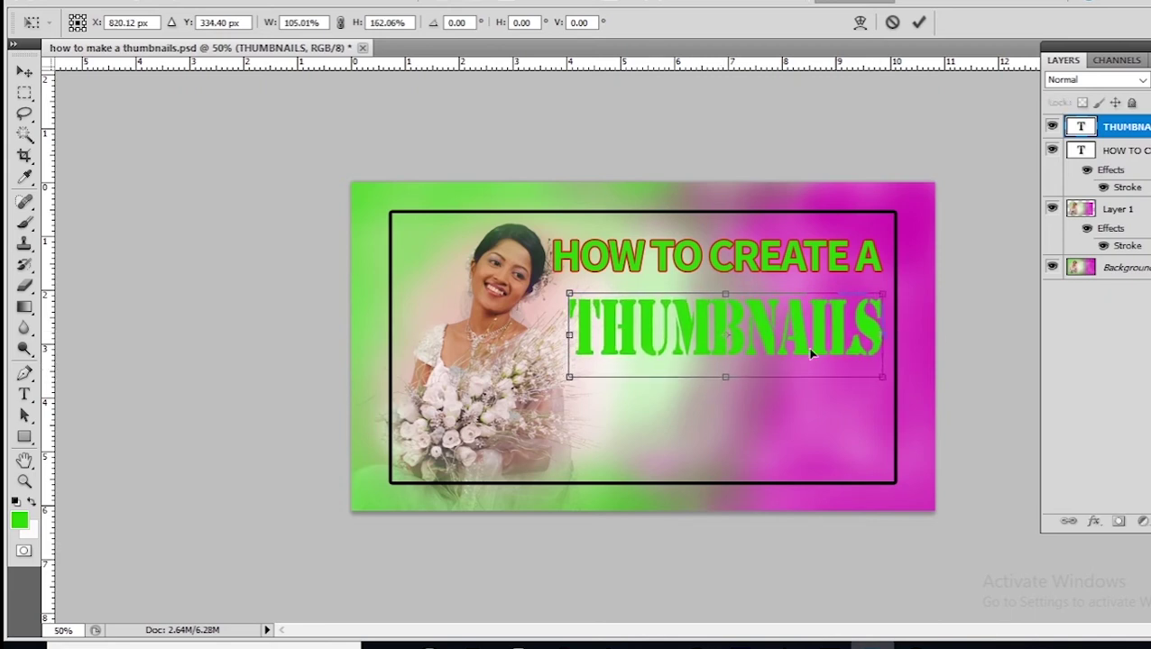
pyautogui.moveTo(566, 333); pyautogui.dragTo(554, 334)
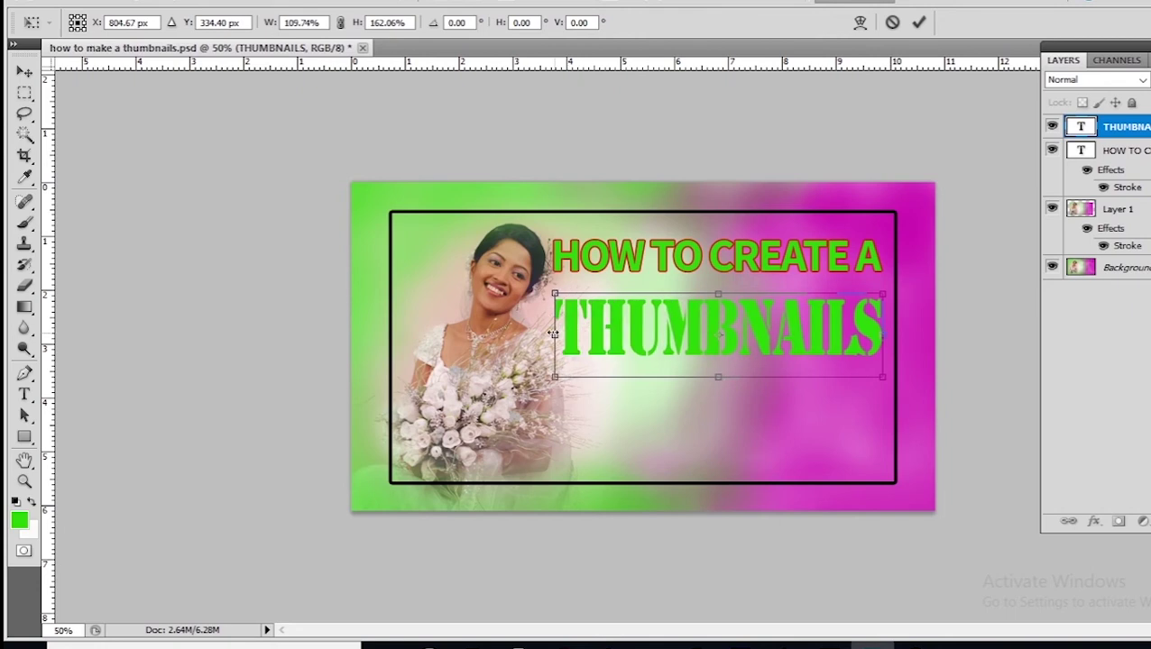
pyautogui.moveTo(719, 380); pyautogui.dragTo(719, 384)
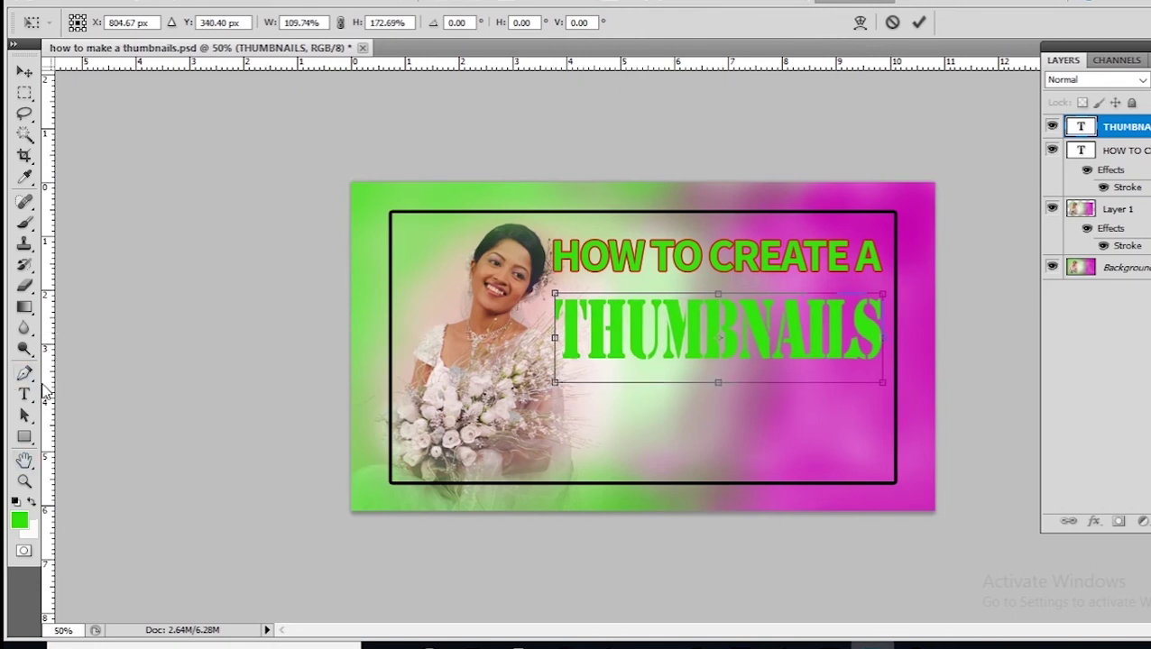
pyautogui.click(24, 394)
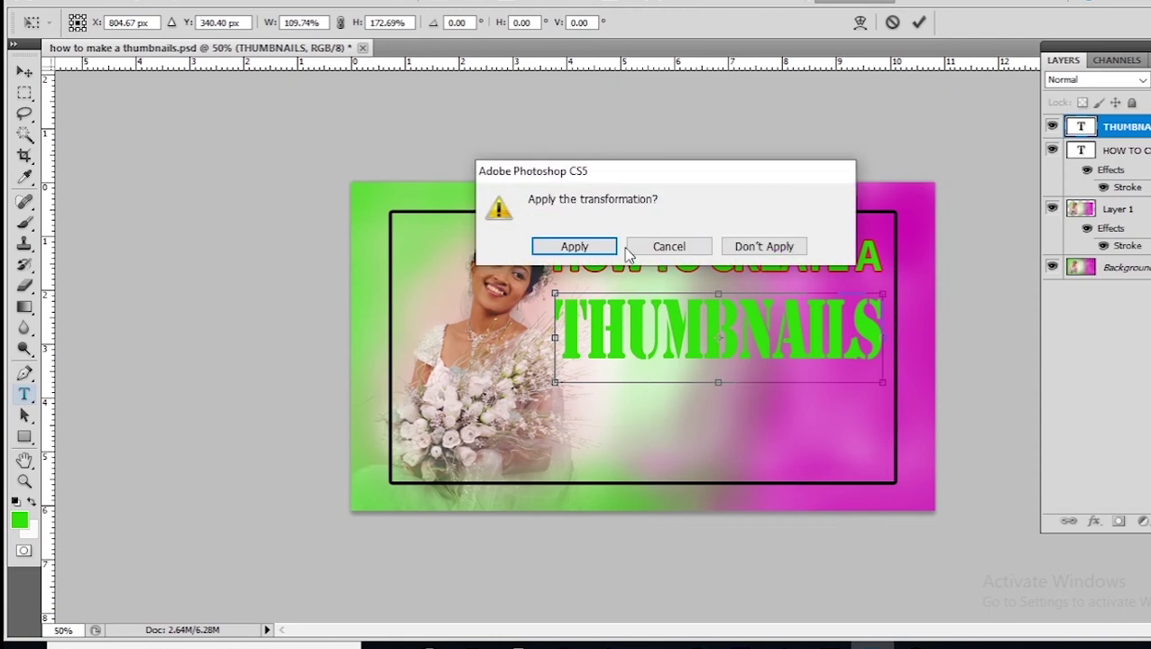
pyautogui.click(583, 247)
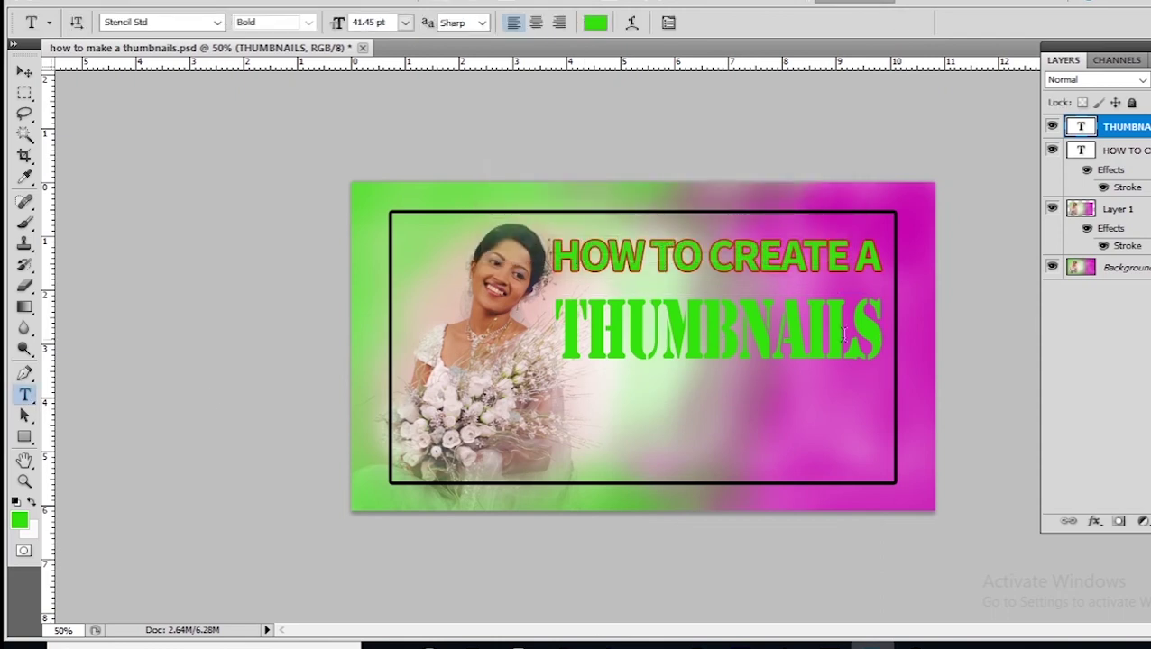
# Recolour the whole "THUMBNAILS" text to red fa3b21 and finish editing it.
pyautogui.moveTo(877, 313); pyautogui.dragTo(549, 323)
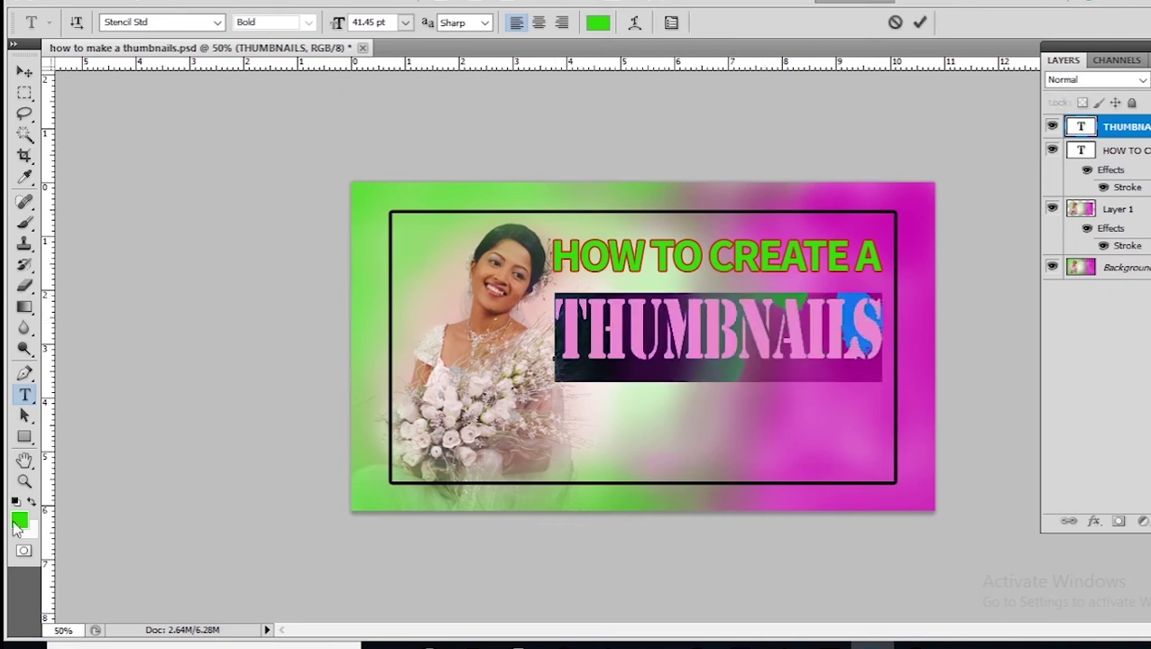
pyautogui.click(19, 520)
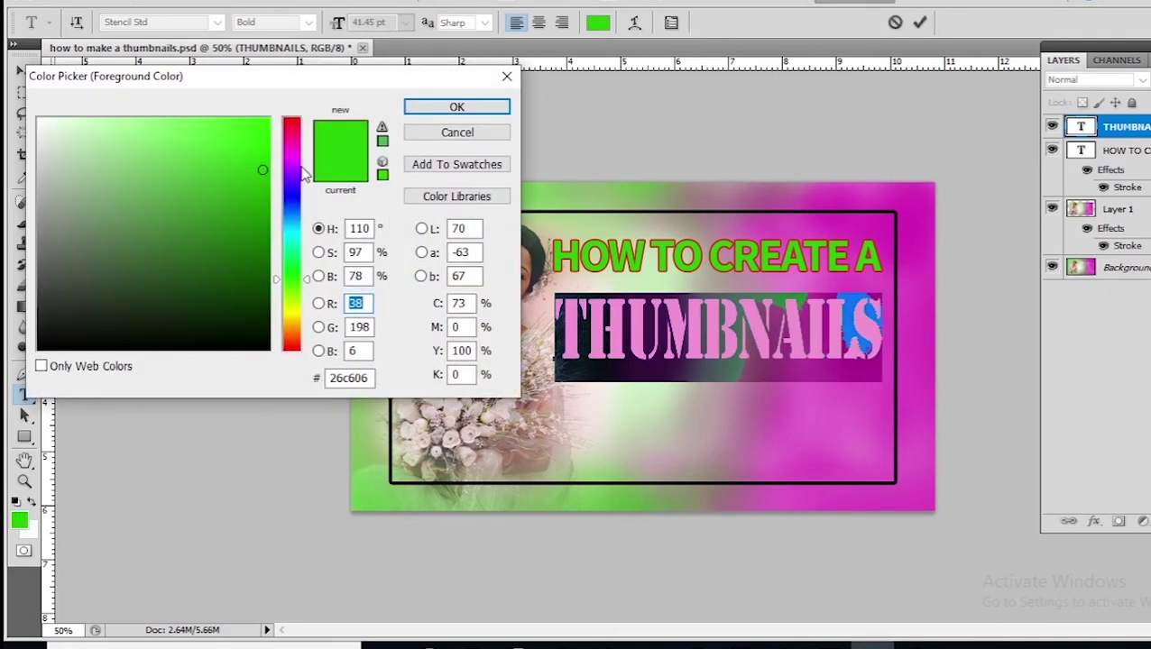
pyautogui.click(294, 128)
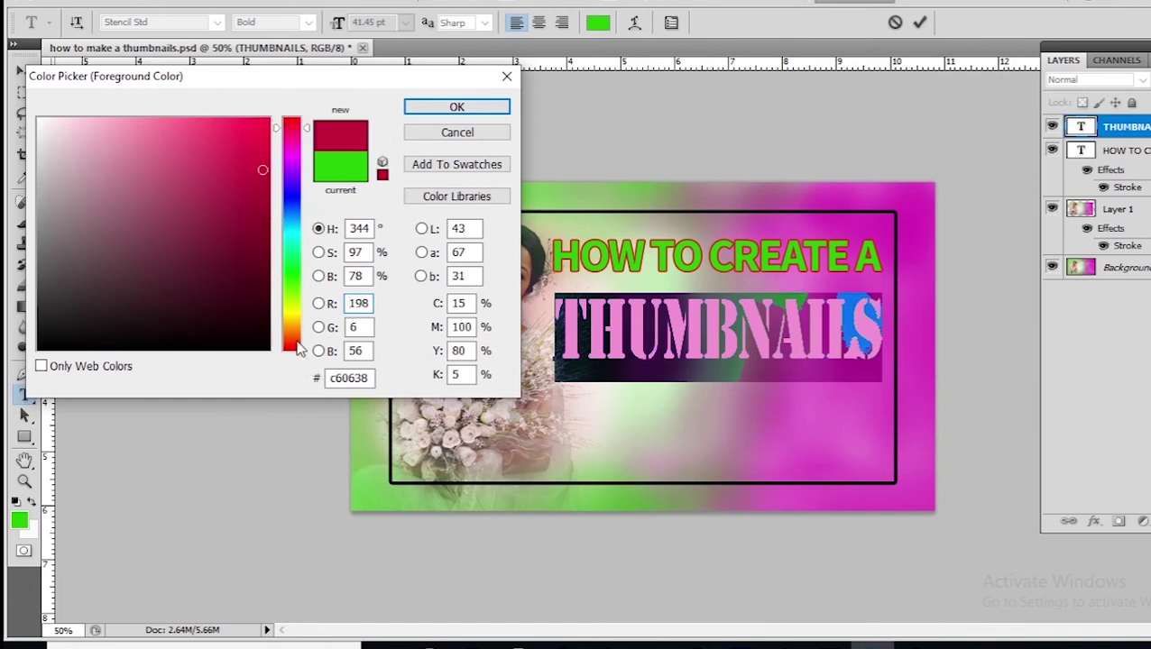
pyautogui.click(296, 341)
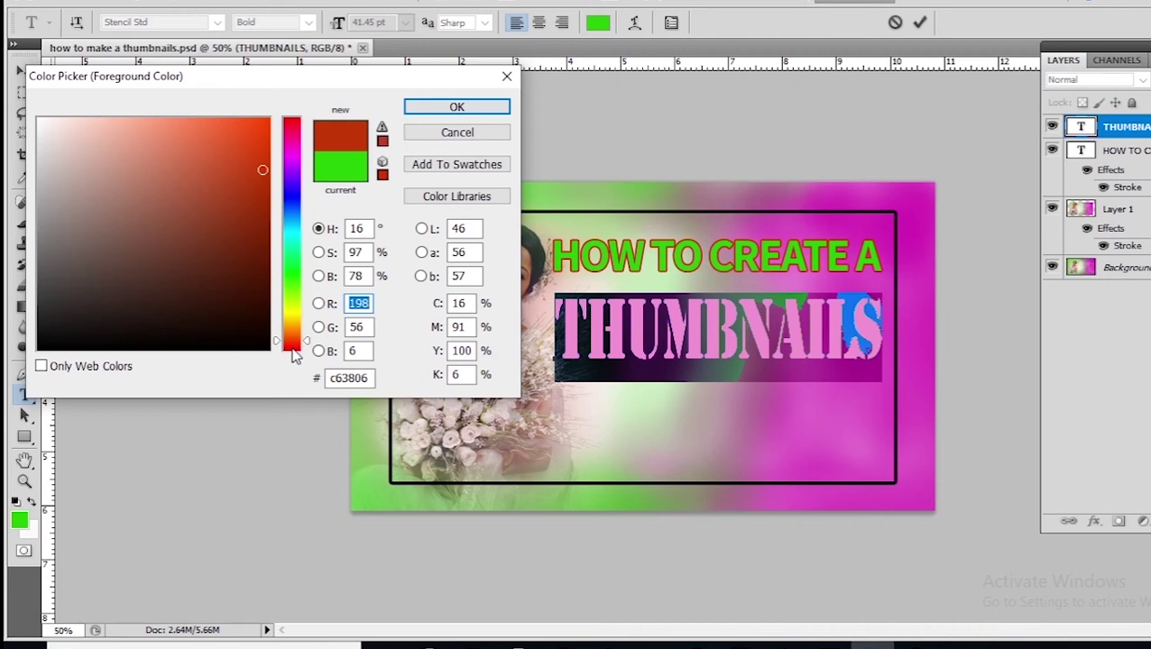
pyautogui.click(294, 347)
pyautogui.moveTo(248, 218); pyautogui.dragTo(239, 122)
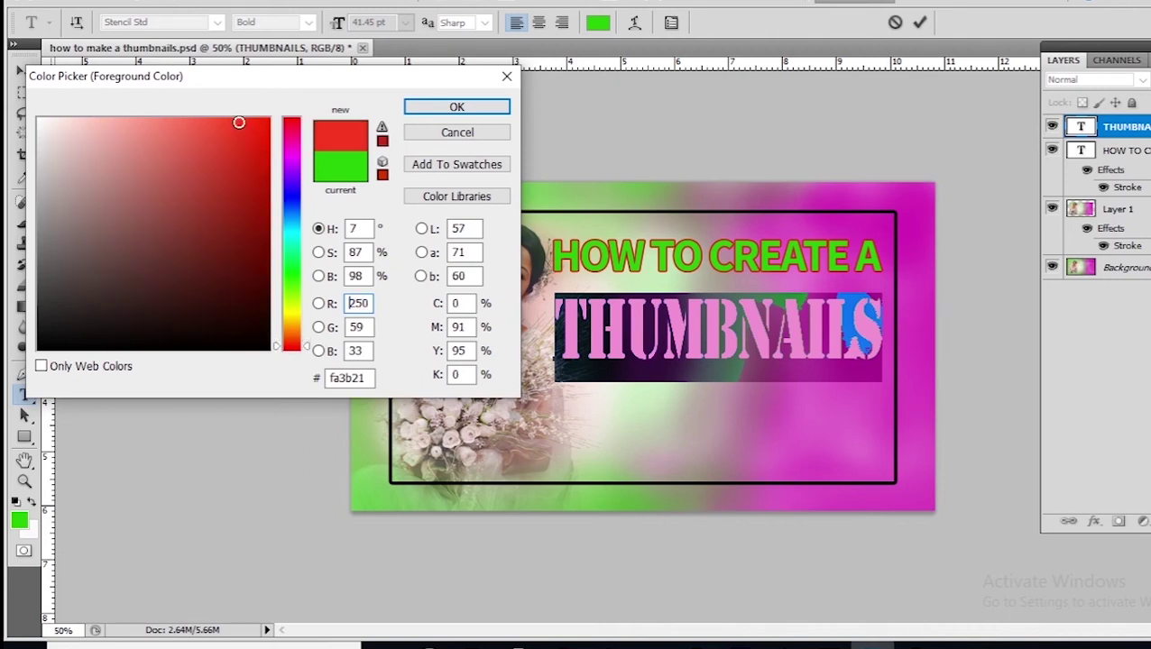
pyautogui.click(435, 111)
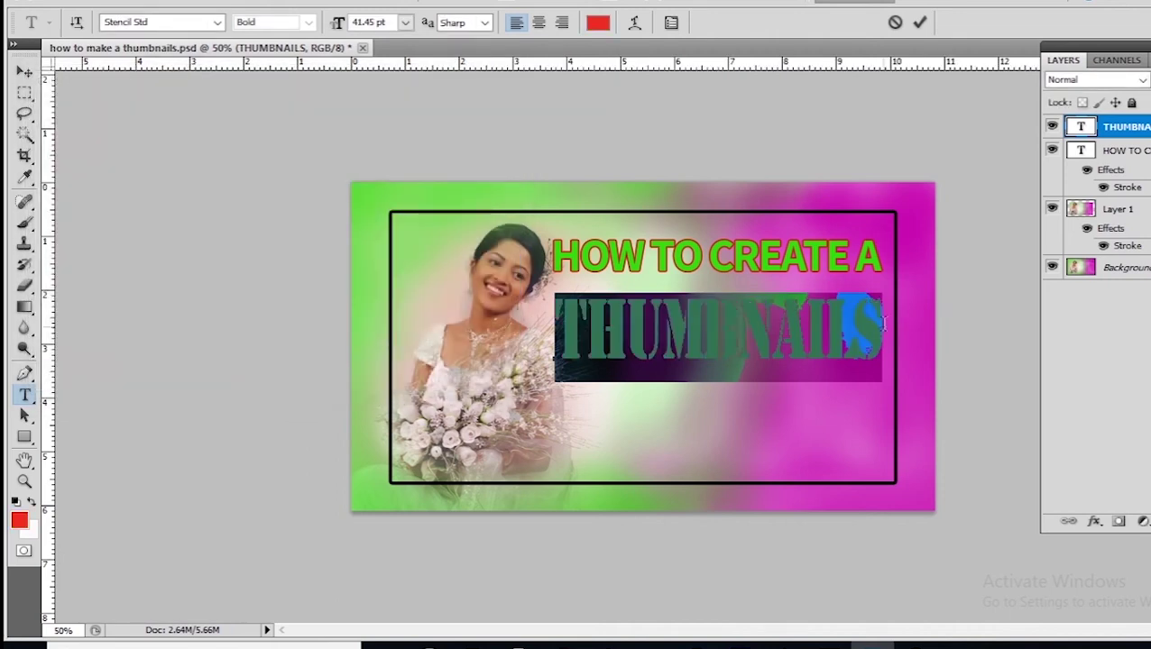
pyautogui.click(884, 323)
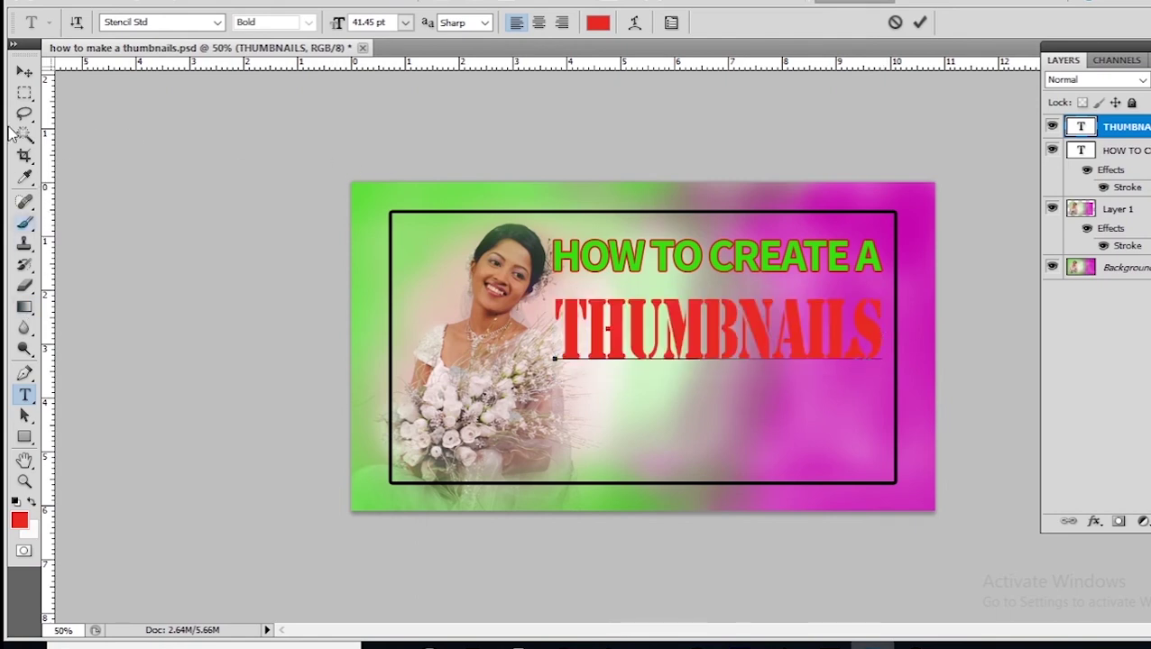
pyautogui.click(24, 71)
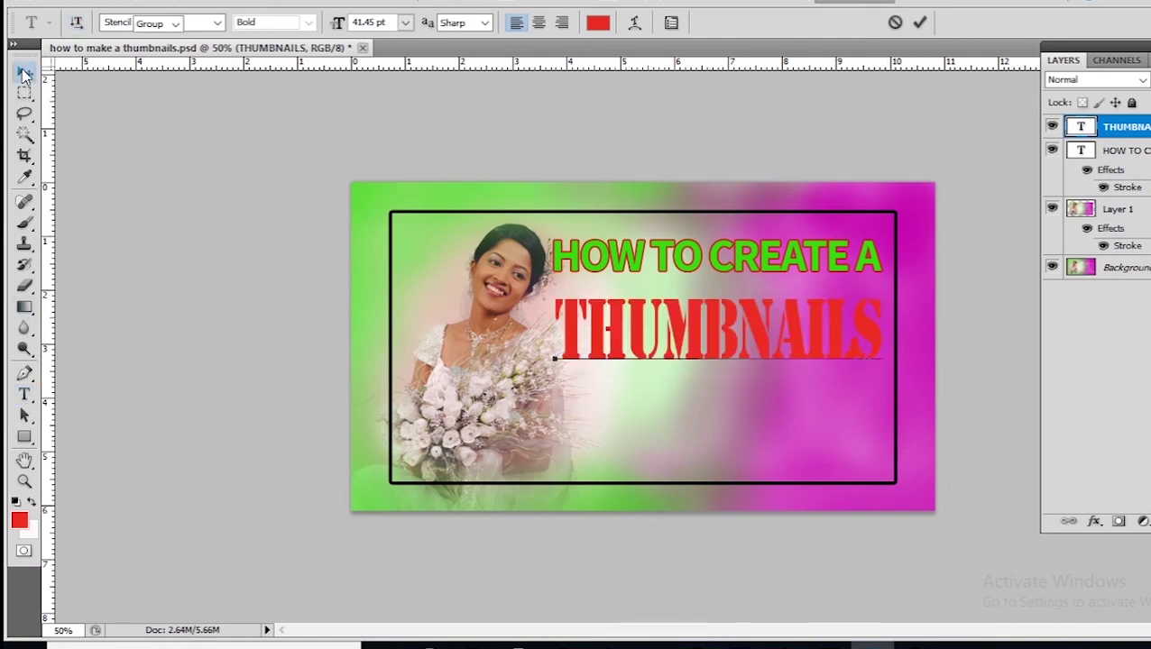
# Add a 3 px black outside Stroke to the "THUMBNAILS" text and move the word up closer to "HOW TO CREATE A".
pyautogui.click(1094, 523)
pyautogui.click(1125, 519)
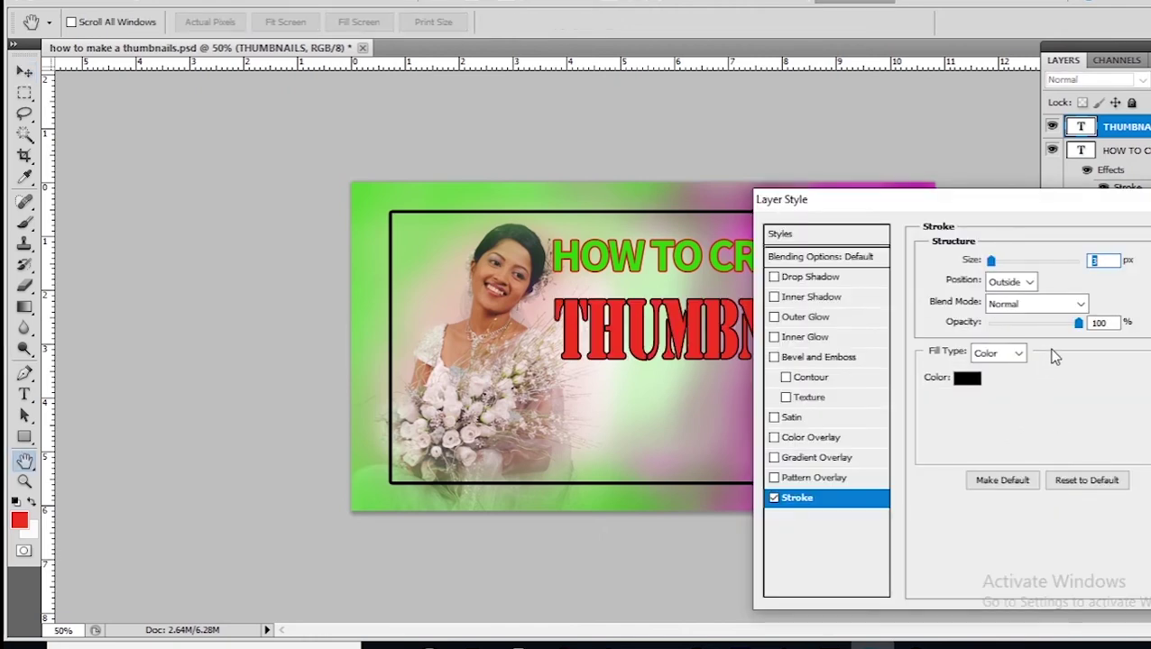
pyautogui.press('Return')
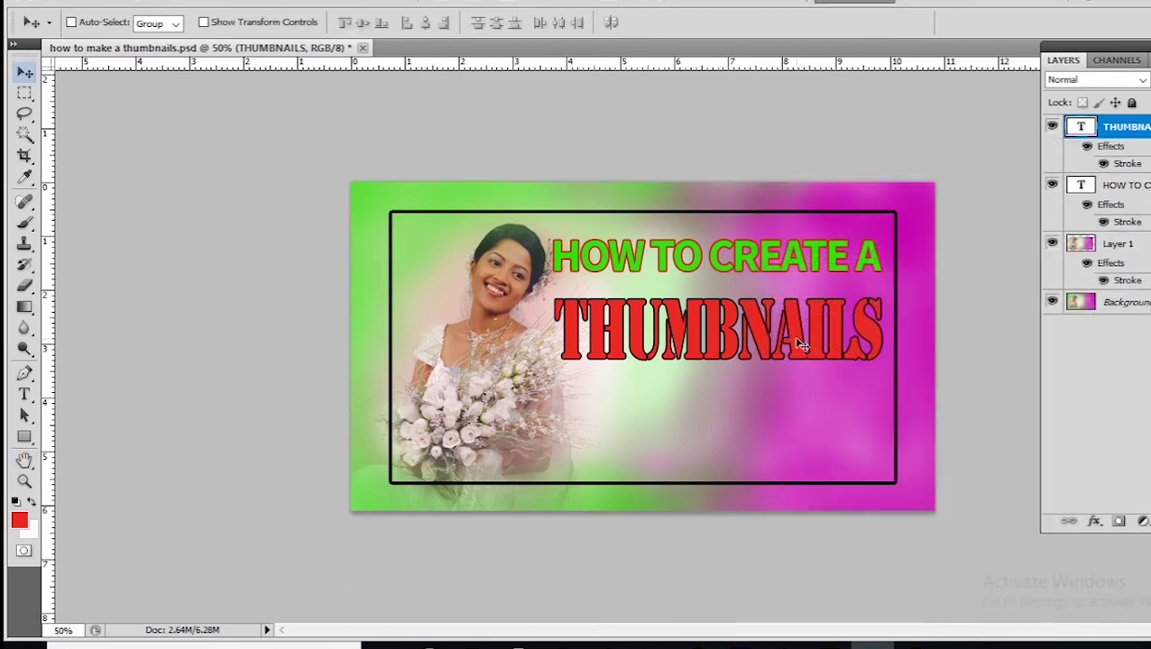
pyautogui.moveTo(801, 346); pyautogui.dragTo(795, 337)
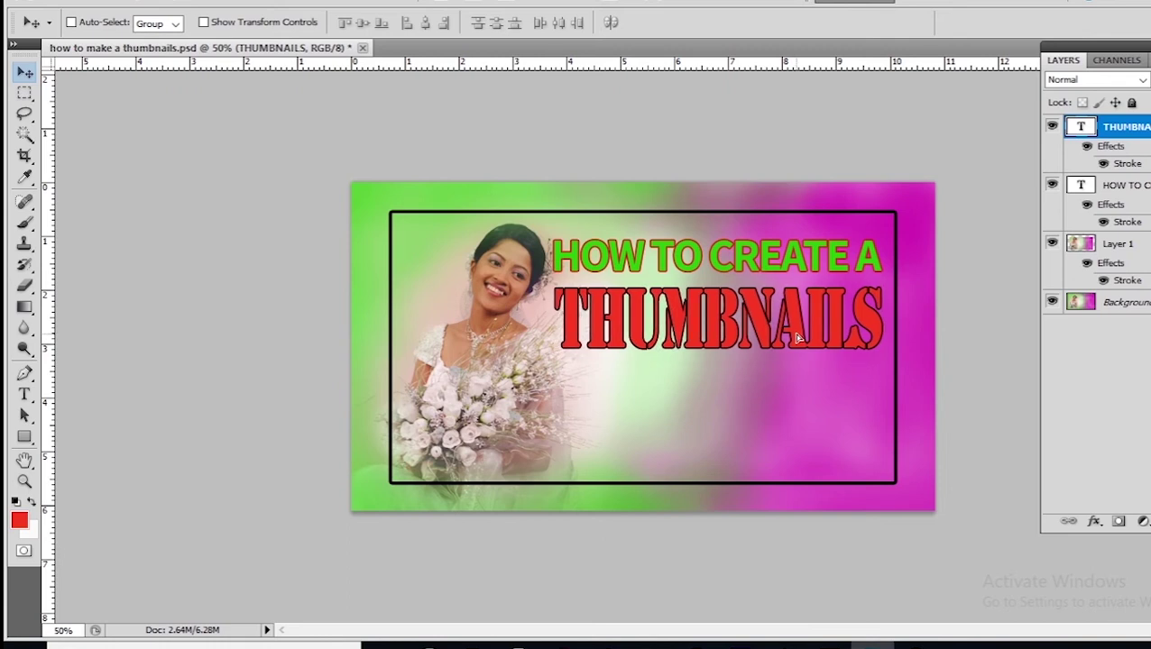
pyautogui.hotkey('ctrl', 'z')
pyautogui.hotkey('ctrl', 'z')
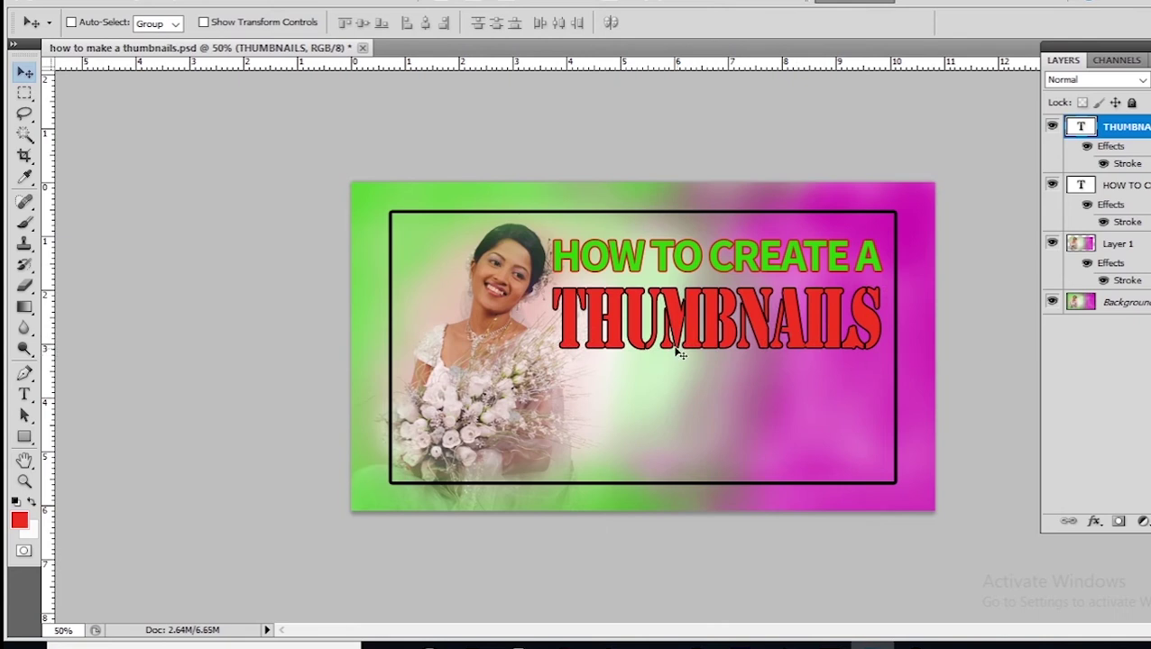
# Nudge the "THUMBNAILS" text down slightly and give it a Drop Shadow with angle 149°, distance 21 px, spread 10% and size 10 px.
pyautogui.moveTo(688, 343); pyautogui.dragTo(685, 351)
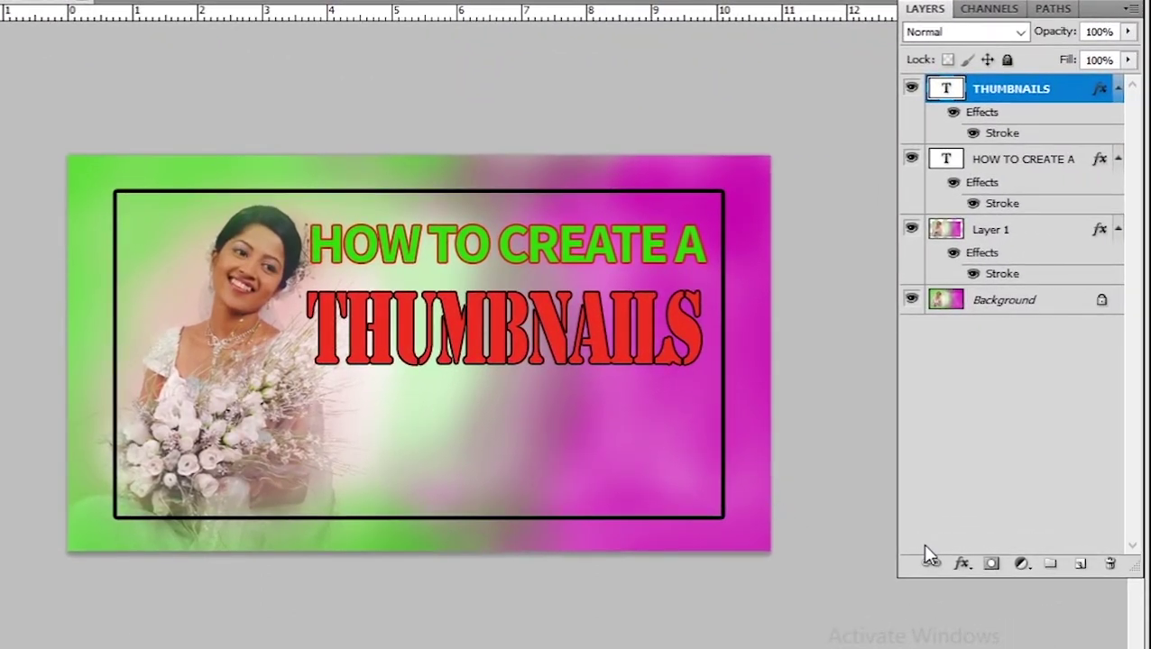
pyautogui.click(963, 565)
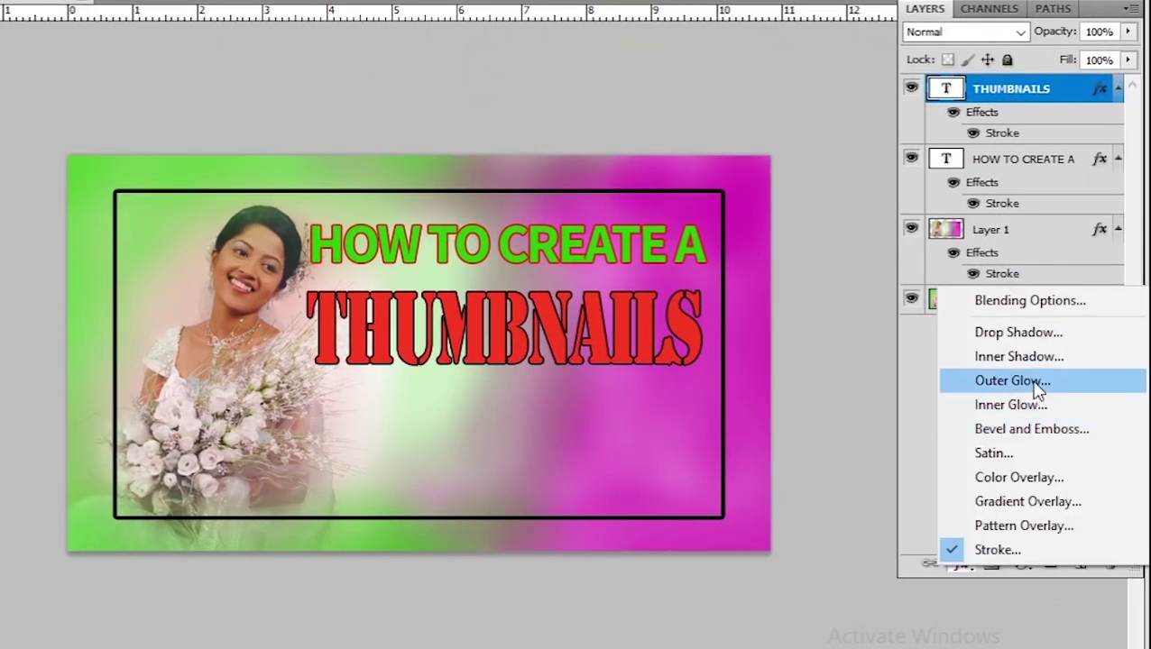
pyautogui.click(1046, 336)
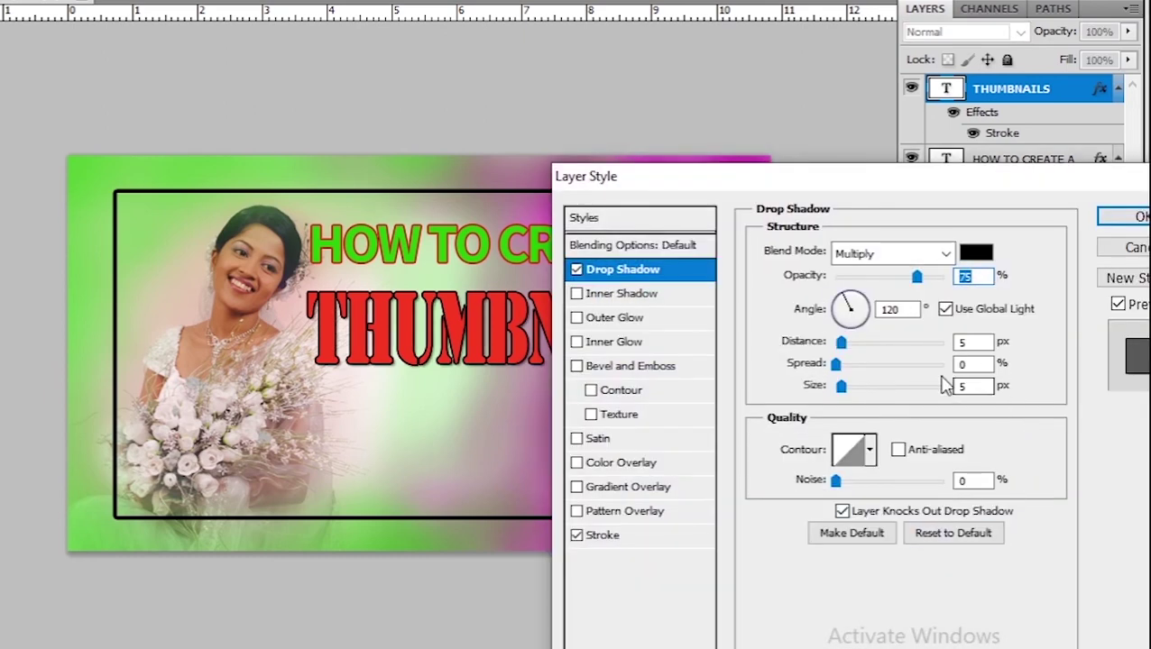
pyautogui.click(845, 307)
pyautogui.moveTo(845, 306); pyautogui.dragTo(850, 397)
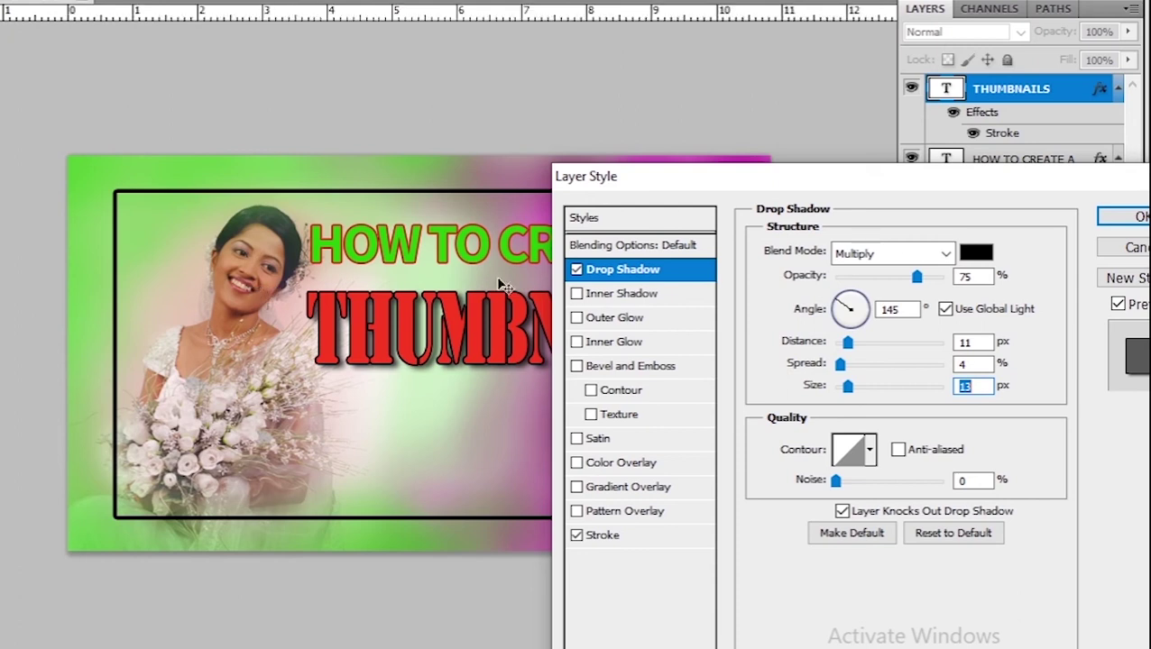
pyautogui.moveTo(709, 185); pyautogui.dragTo(0, 203)
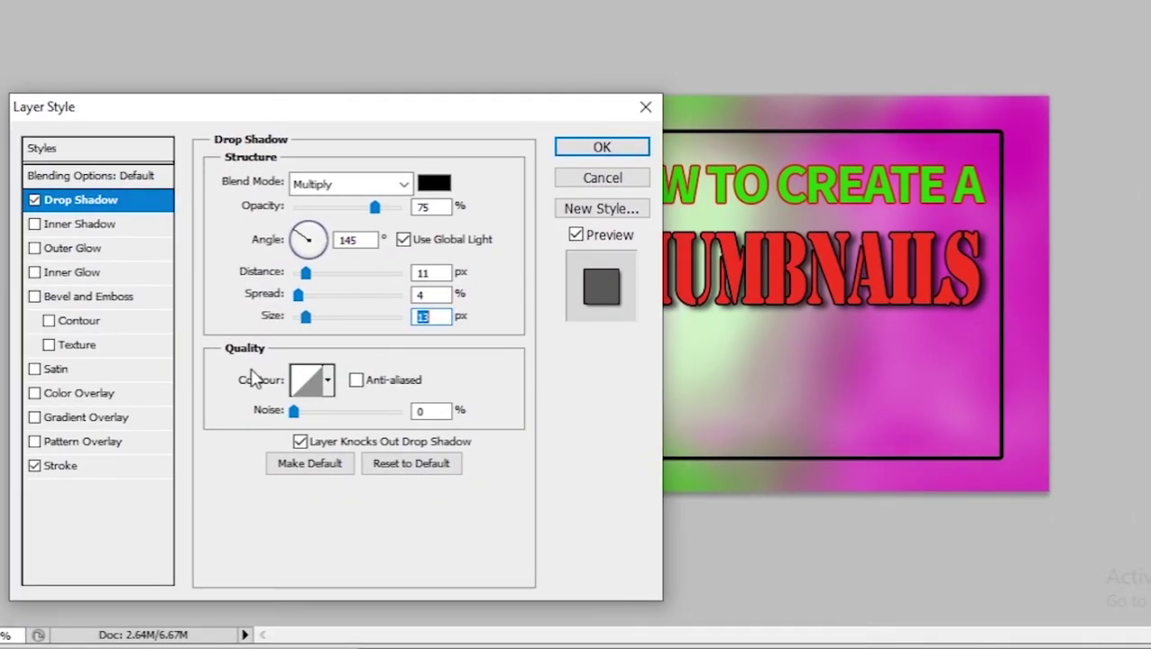
pyautogui.moveTo(298, 296); pyautogui.dragTo(307, 327)
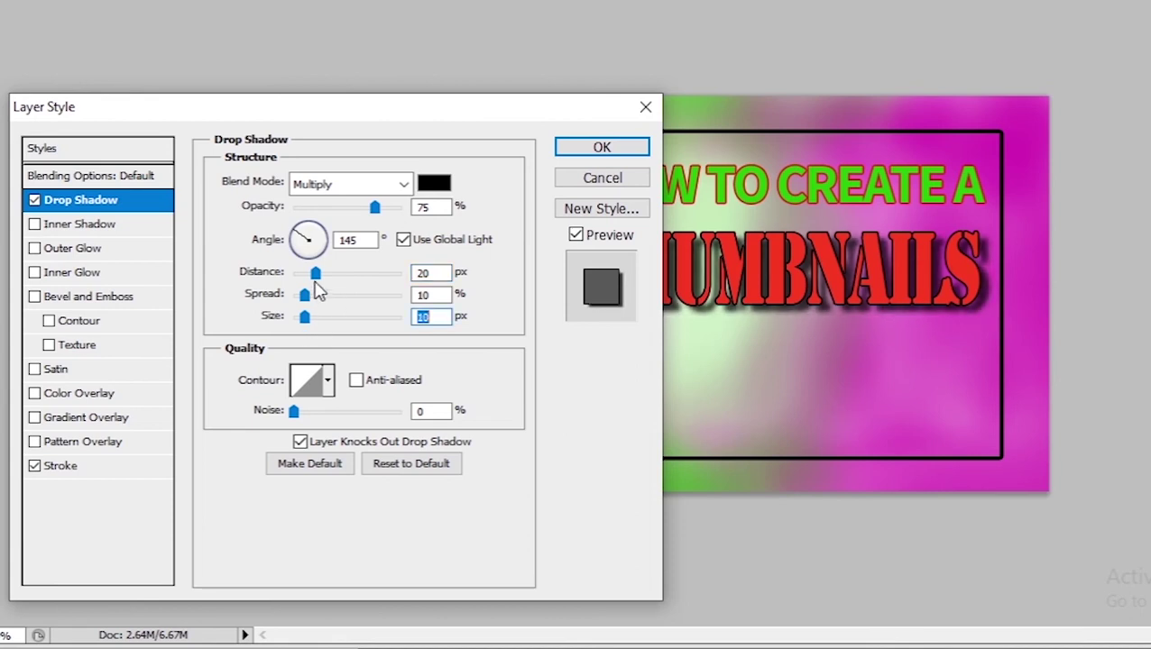
pyautogui.moveTo(316, 278); pyautogui.dragTo(297, 240)
pyautogui.click(295, 235)
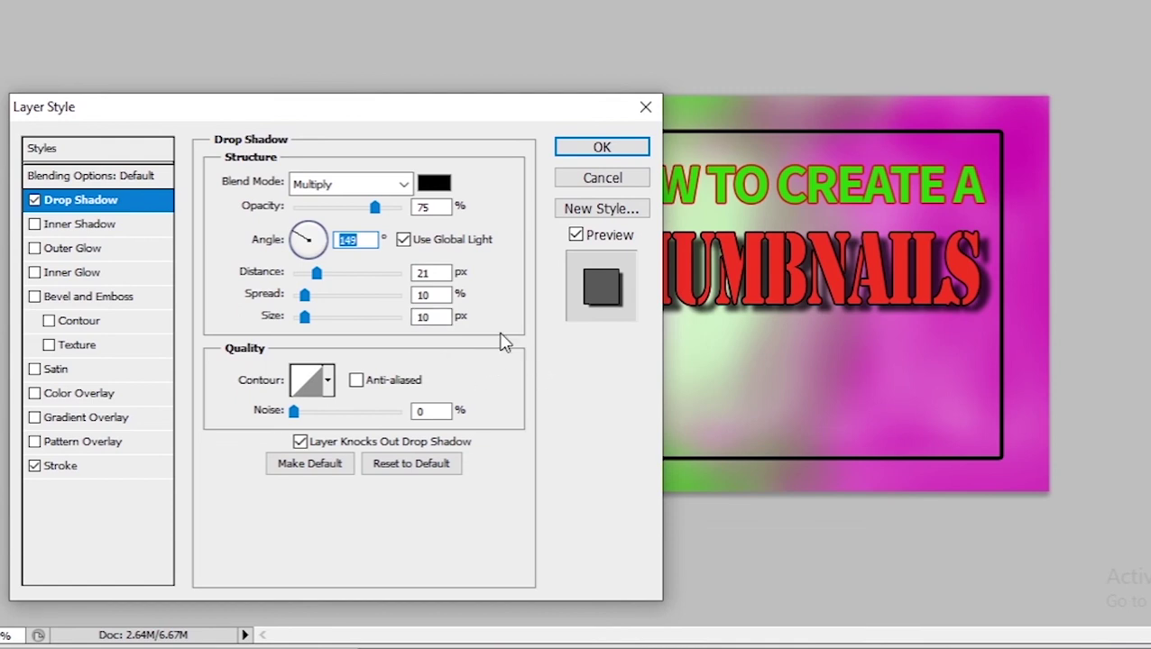
pyautogui.click(626, 147)
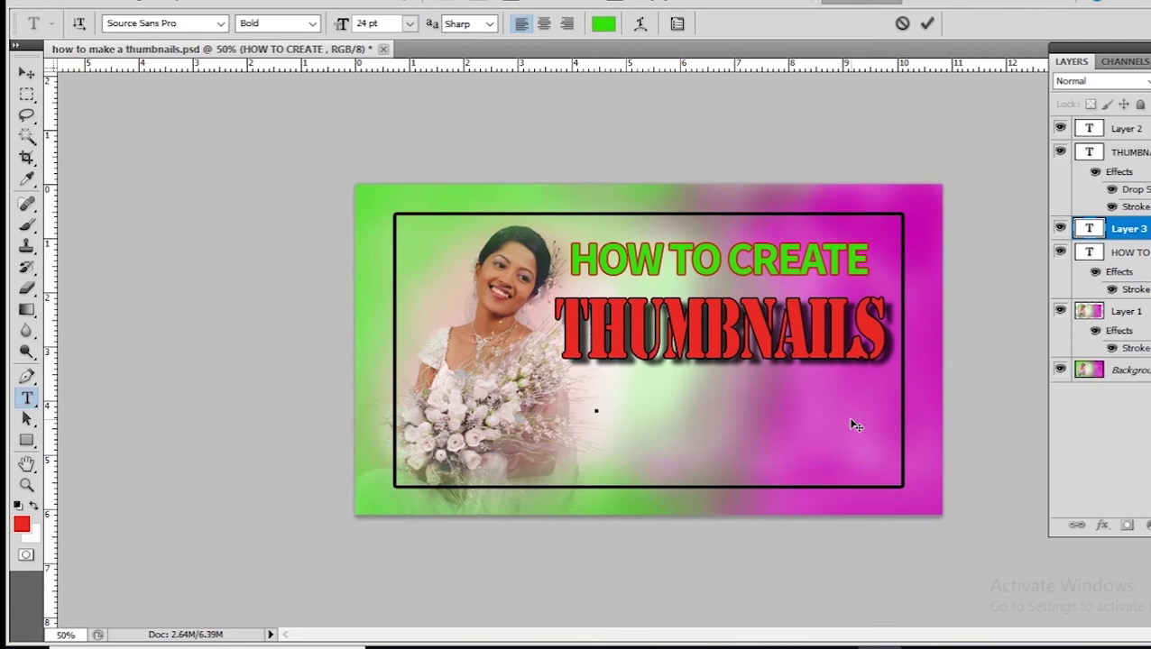
# Enter "FROM ADOBE" and "PHOTOSHOP" on two lines beneath "THUMBNAILS" as green Source Sans Pro Bold 24 pt text.
pyautogui.write('FR')
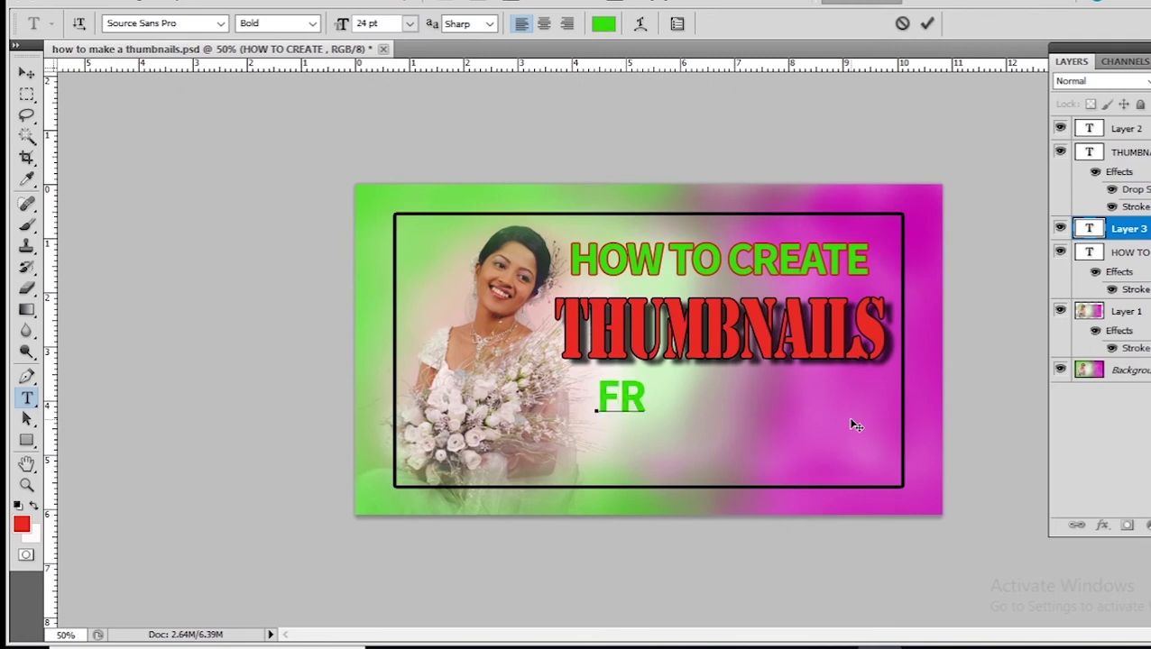
pyautogui.write('OM ')
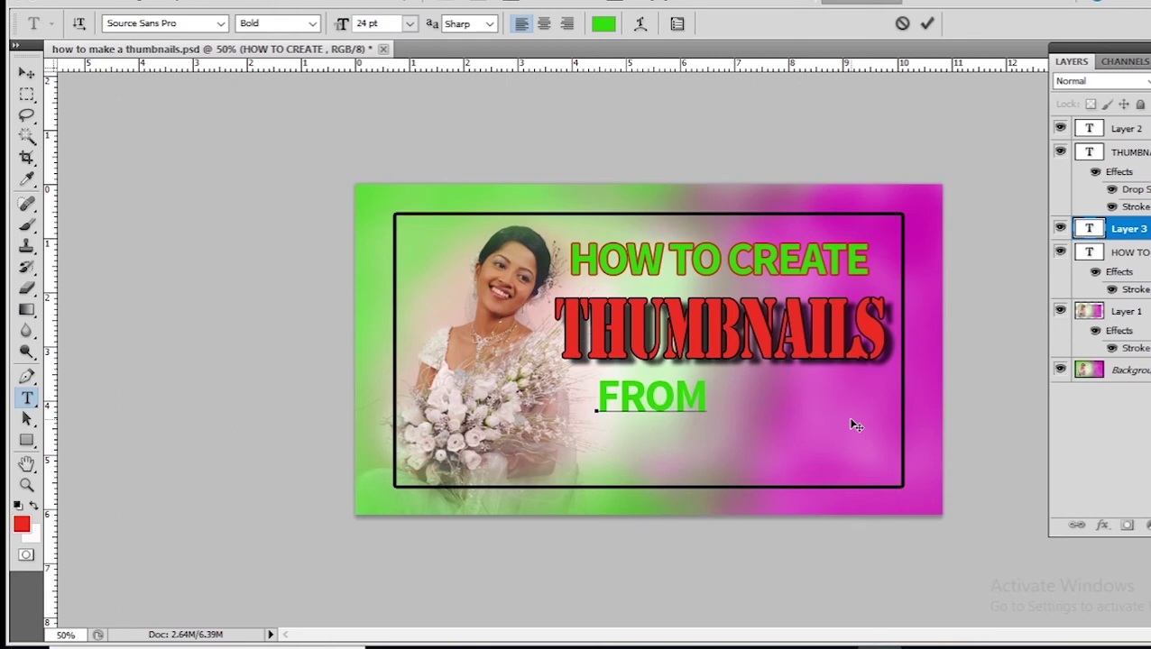
pyautogui.write('ADOBE')
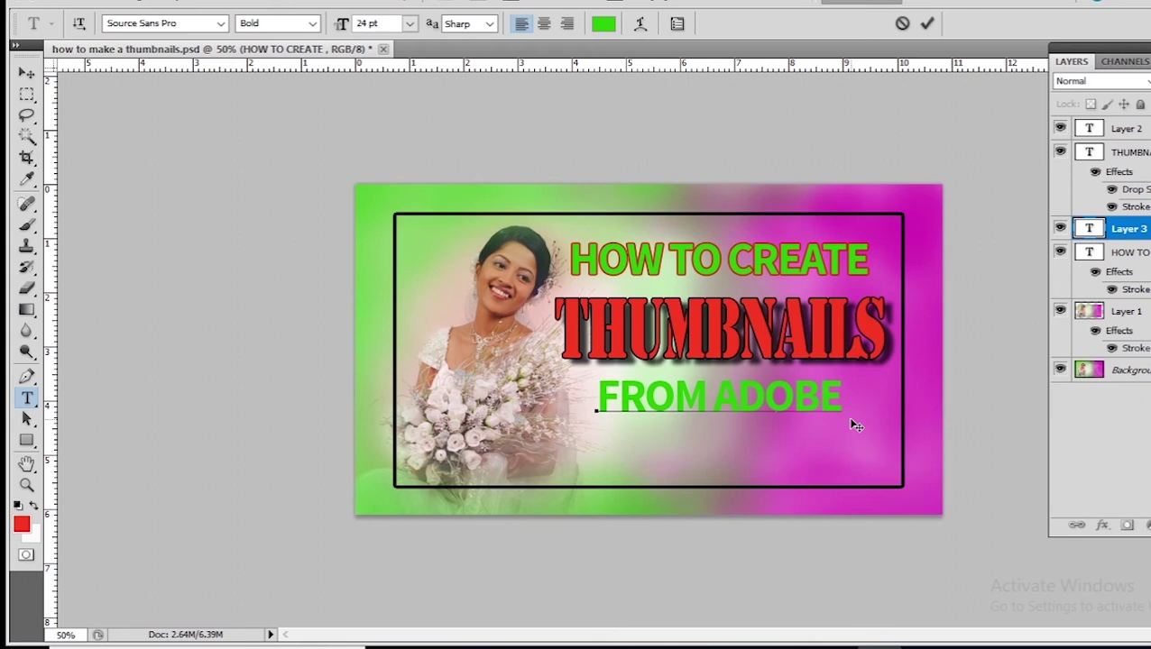
pyautogui.press('Return')
pyautogui.write('PH')
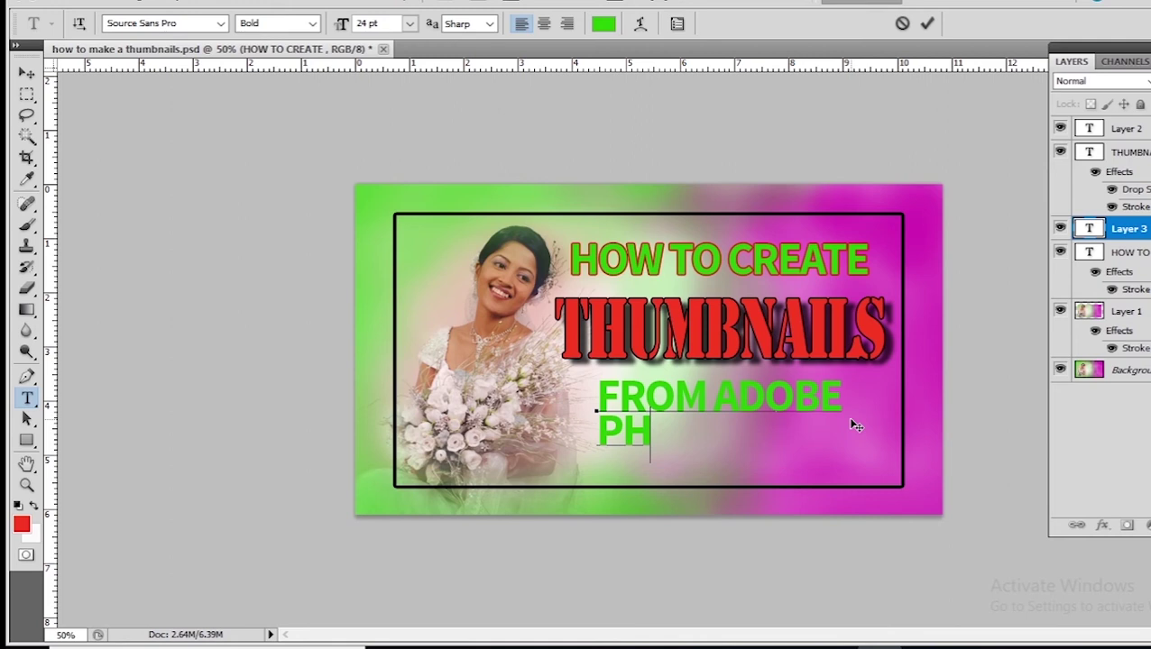
pyautogui.write('OTOSHOP')
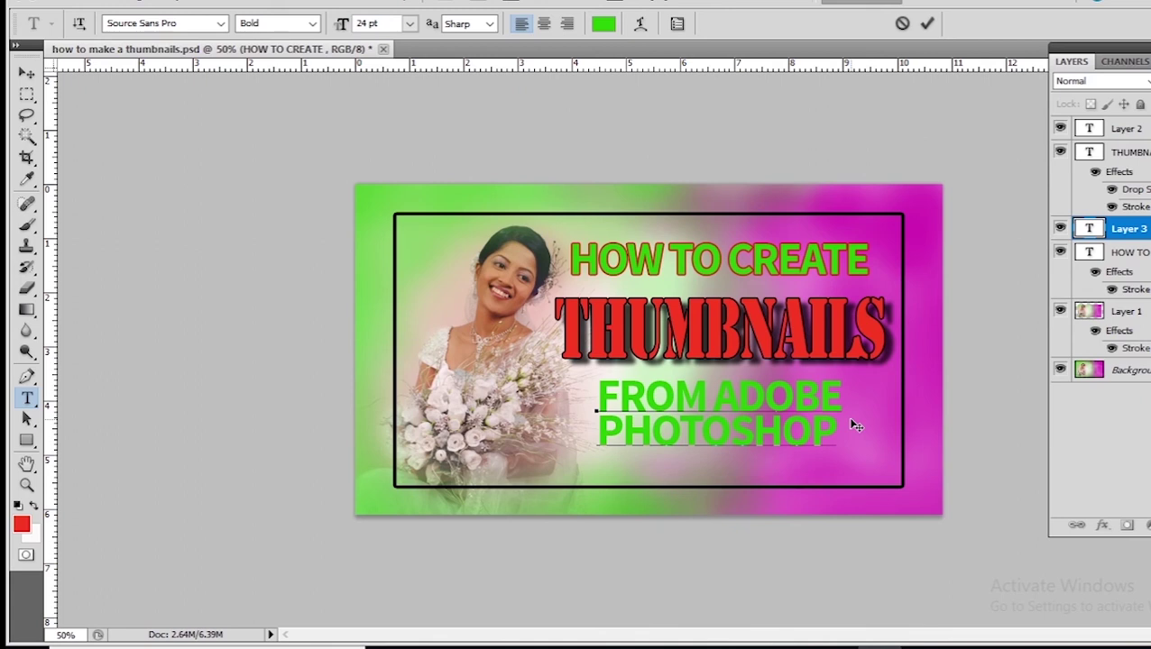
# Change the whole "FROM ADOBE PHOTOSHOP" text to Souvenir Lt BT Light at 14 pt on a single line and finish editing it.
pyautogui.hotkey('ctrl', 'a')
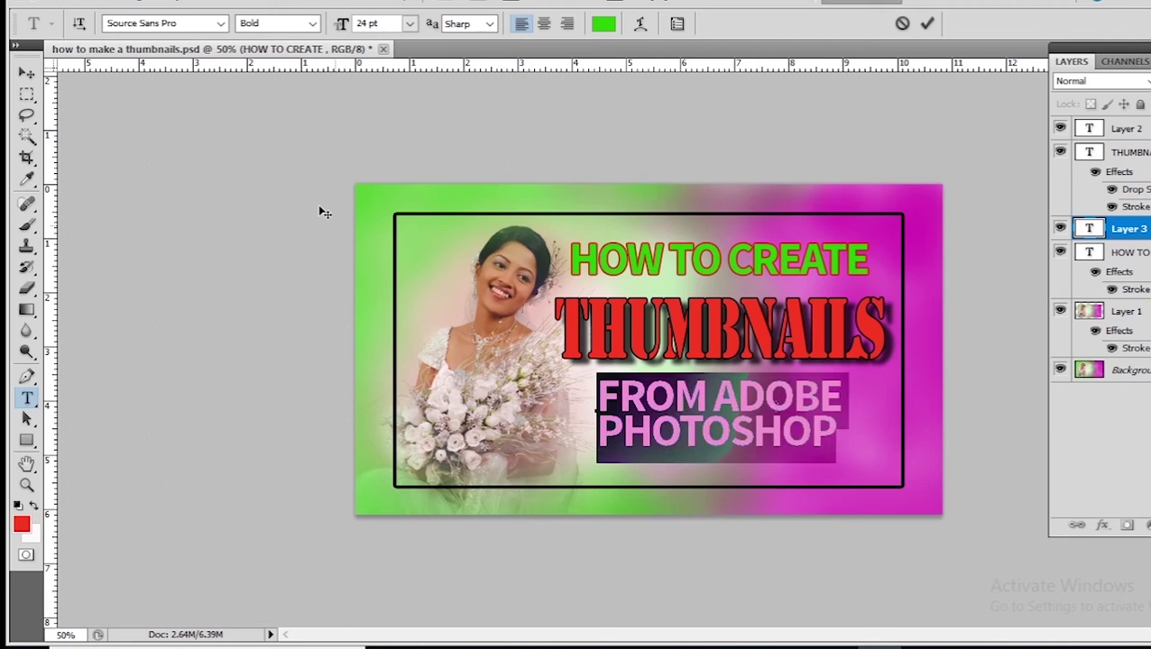
pyautogui.hotkey('ctrl', 'z')
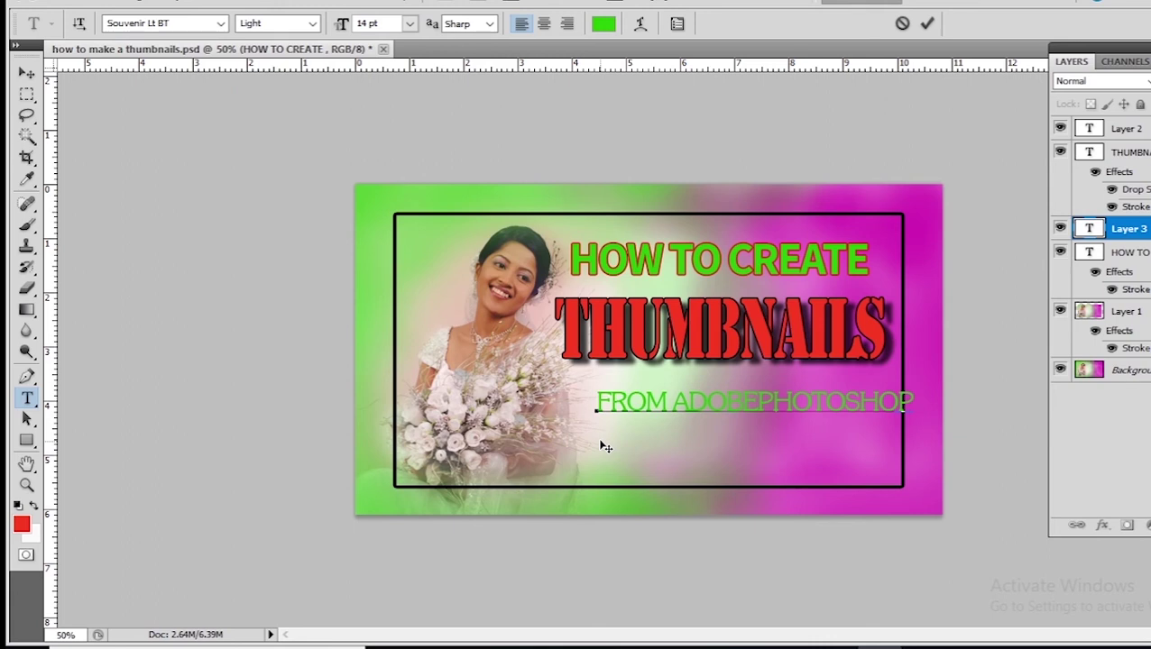
pyautogui.hotkey('ctrl', 'Return')
# Add a 7 px red outside Stroke to the "FROM ADOBE PHOTOSHOP" text.
pyautogui.press('v')
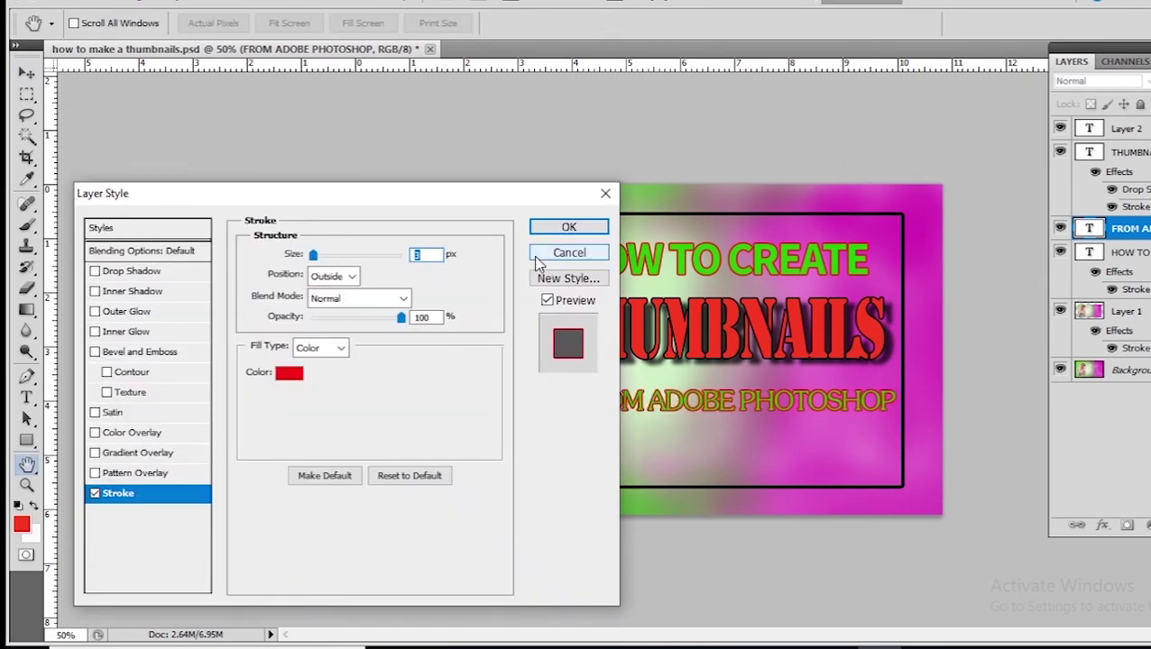
pyautogui.write('7')
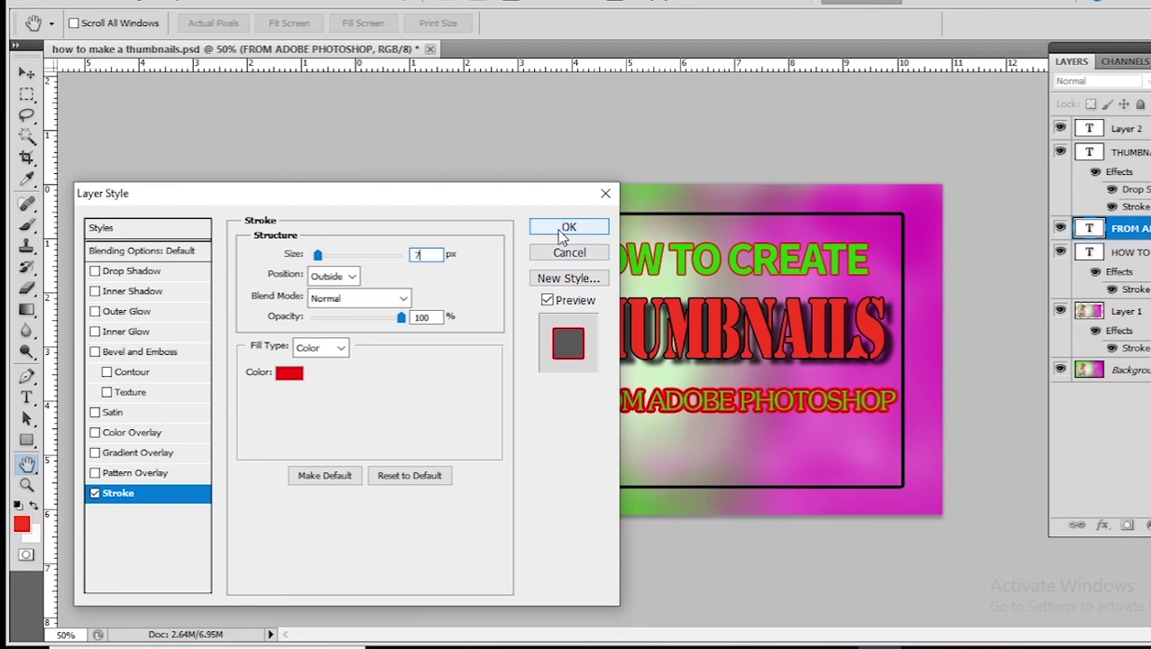
pyautogui.click(568, 228)
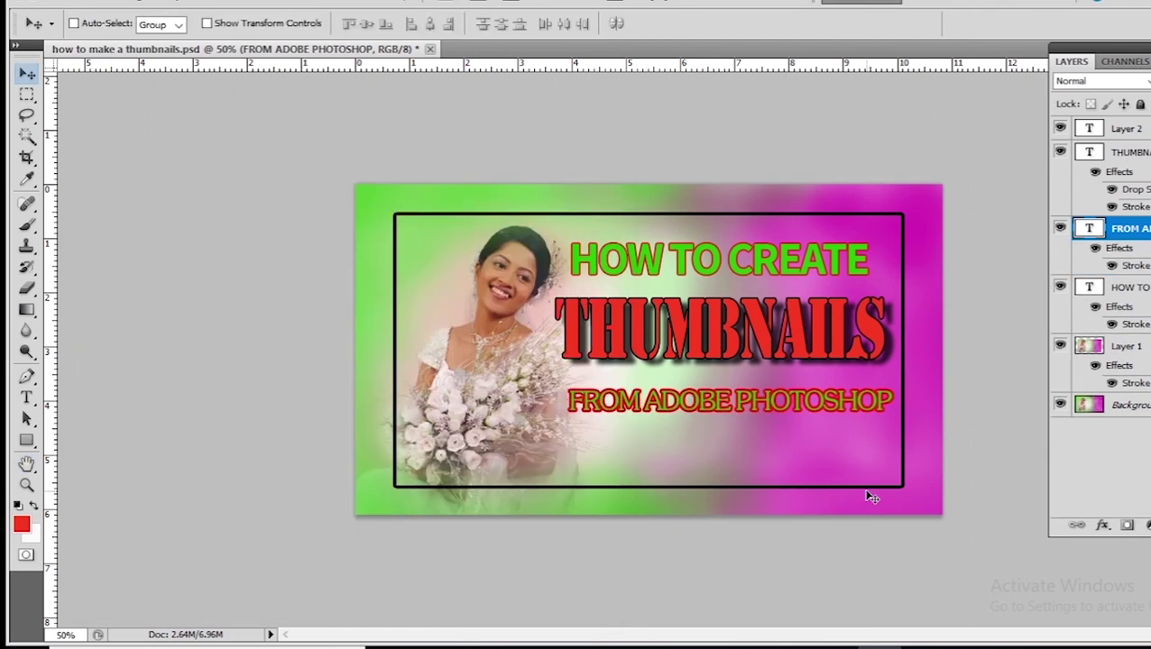
# Add a green text line beneath "FROM ADOBE PHOTOSHOP" reading "PRESENTAION BY" followed by the presenter's full name.
pyautogui.press('t')
pyautogui.click(711, 452)
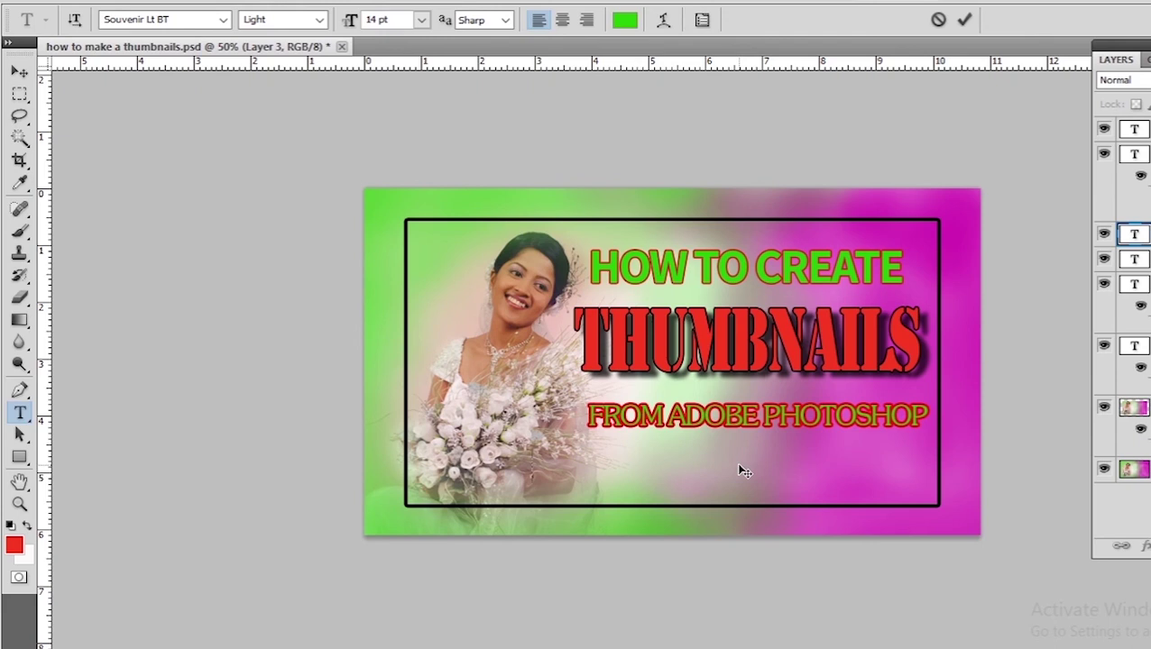
pyautogui.write('FRESANT')
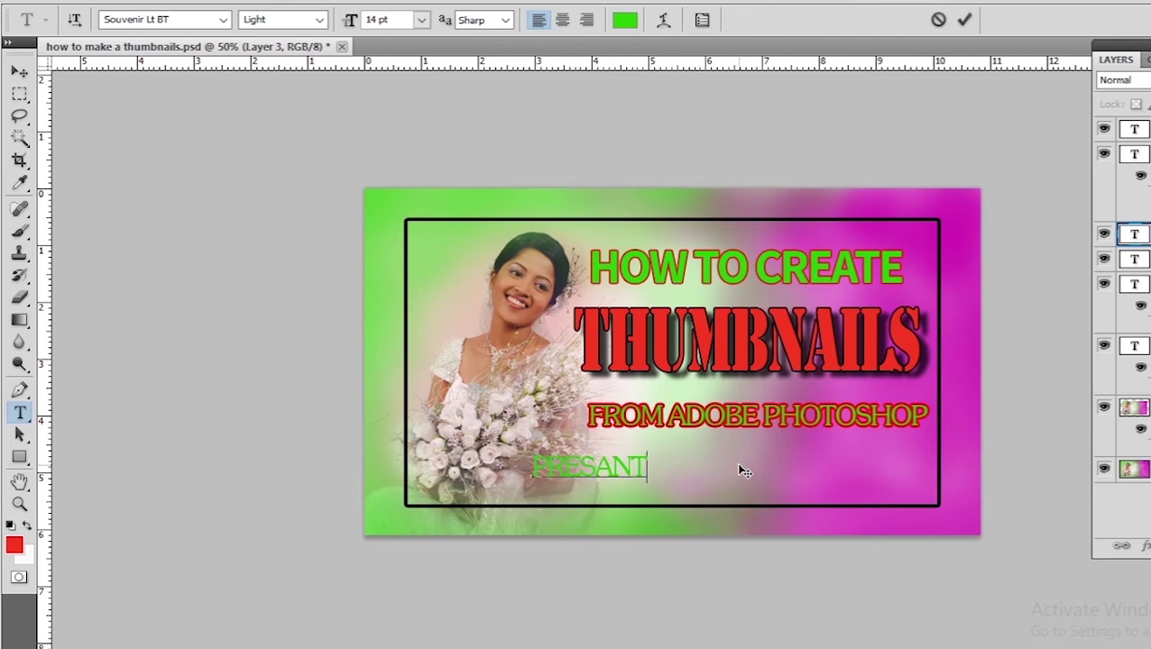
pyautogui.write('ATION')
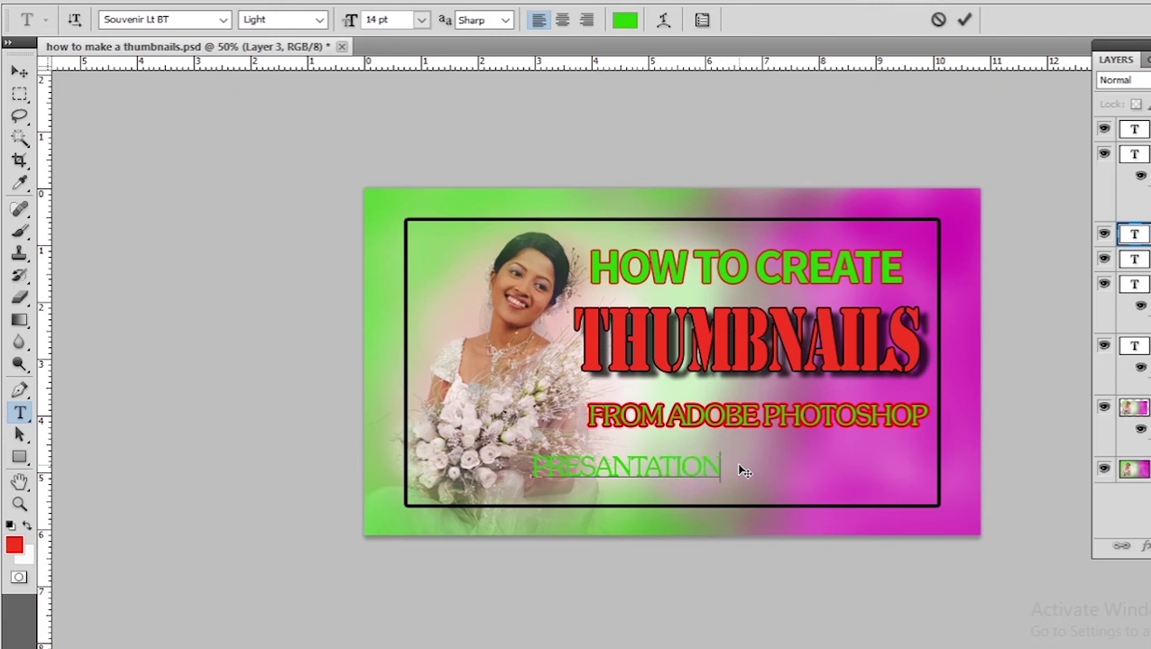
pyautogui.press('Left')
pyautogui.press('Left')
pyautogui.press('Left')
pyautogui.press('BackSpace')
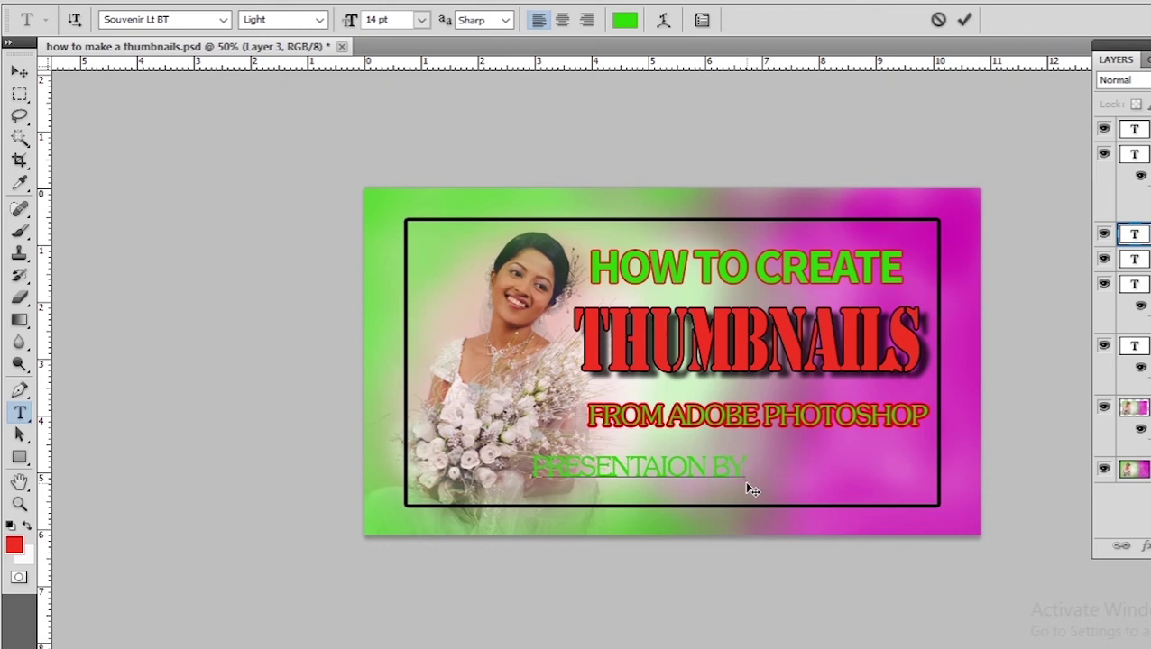
pyautogui.write('NEEL KUMARA')
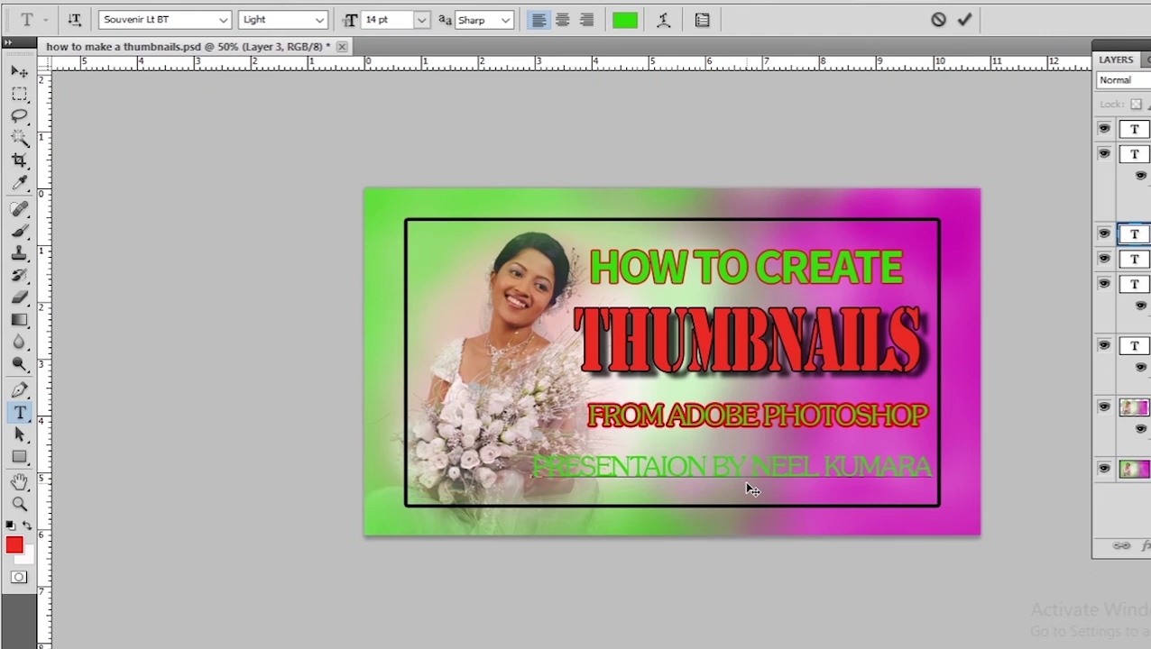
pyautogui.write(' DEHIWA')
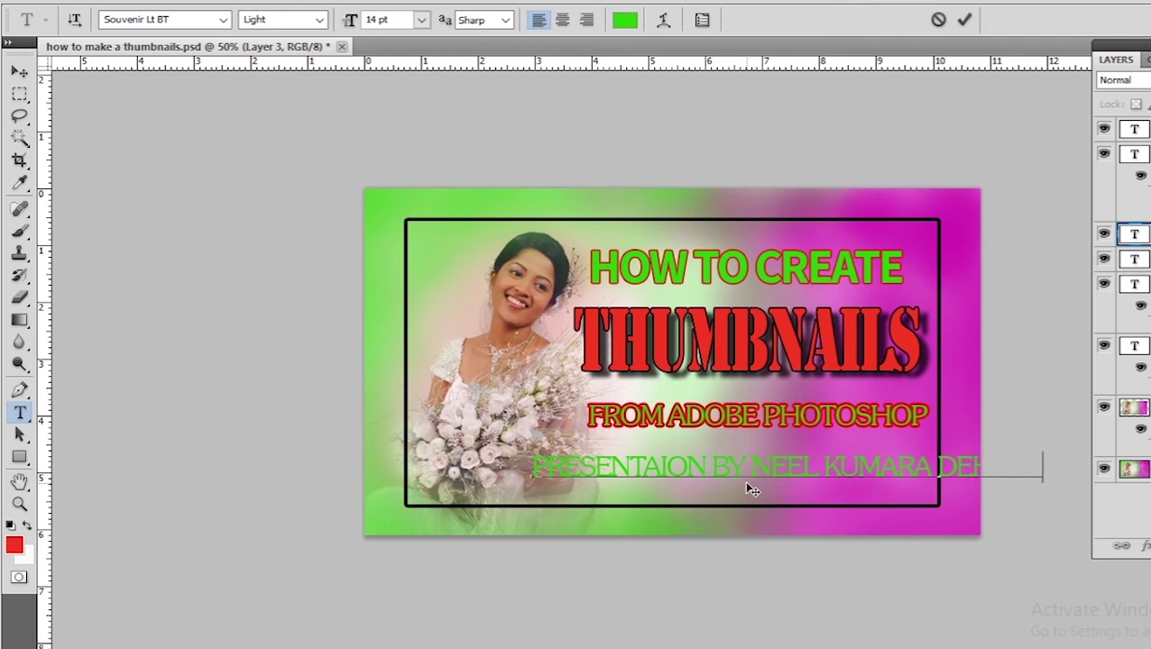
pyautogui.write('L')
# Reduce the whole presenter credit line to 10 pt and move it slightly down and right inside the black frame.
pyautogui.moveTo(1073, 468); pyautogui.dragTo(524, 451)
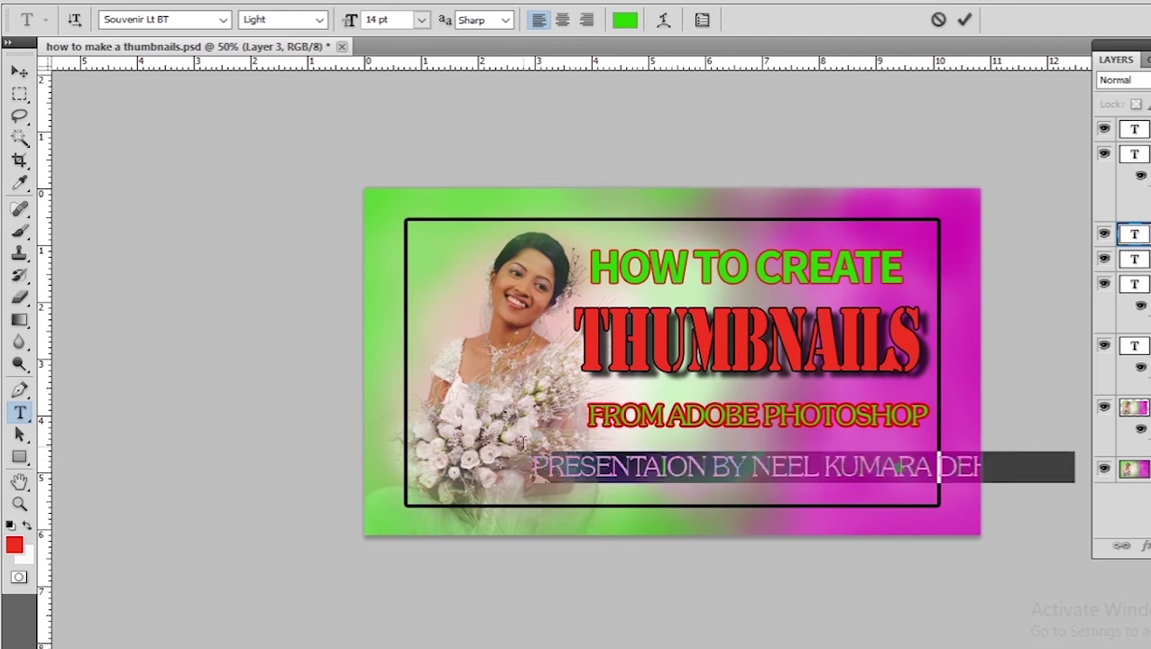
pyautogui.click(421, 20)
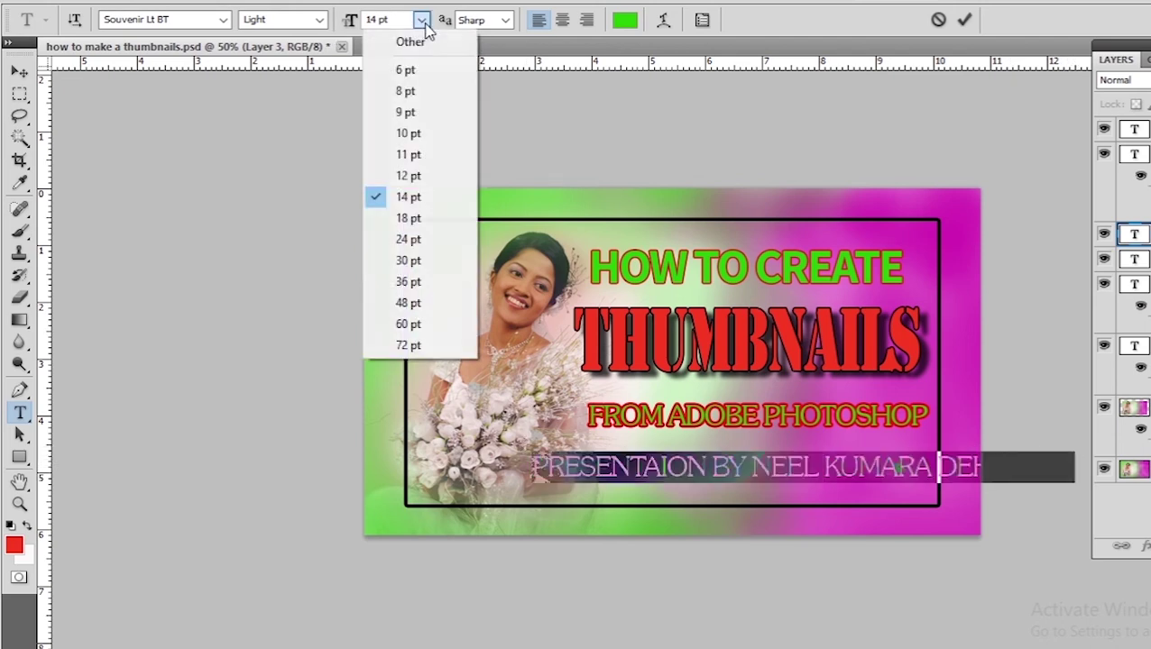
pyautogui.click(418, 134)
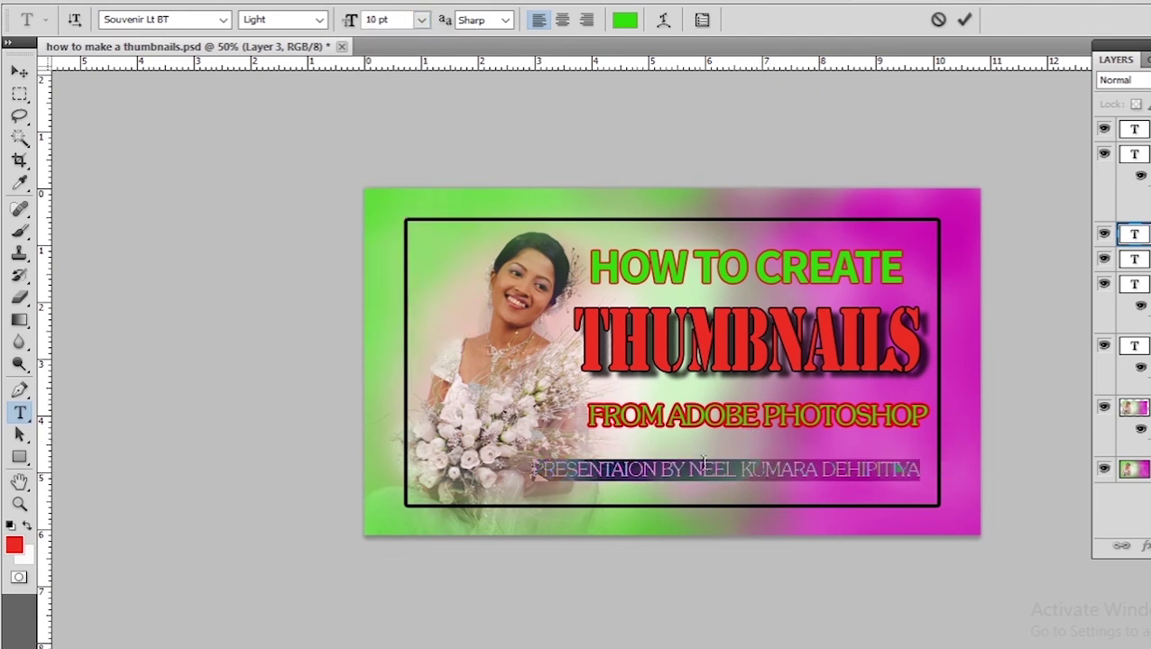
pyautogui.click(20, 72)
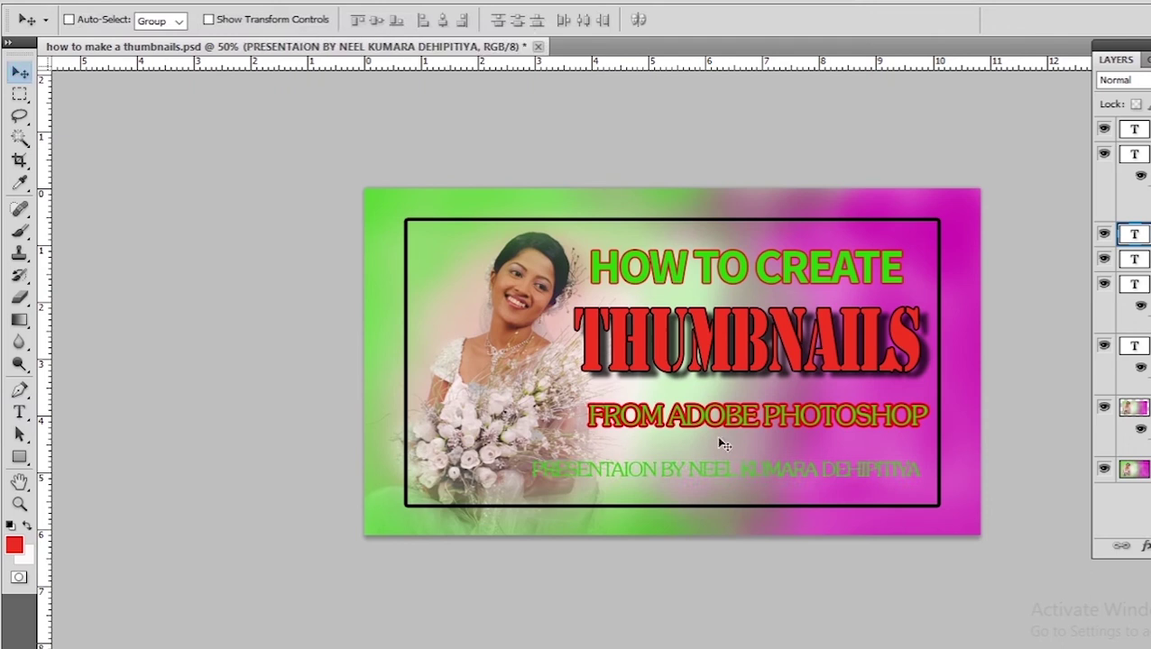
pyautogui.moveTo(762, 479); pyautogui.dragTo(768, 483)
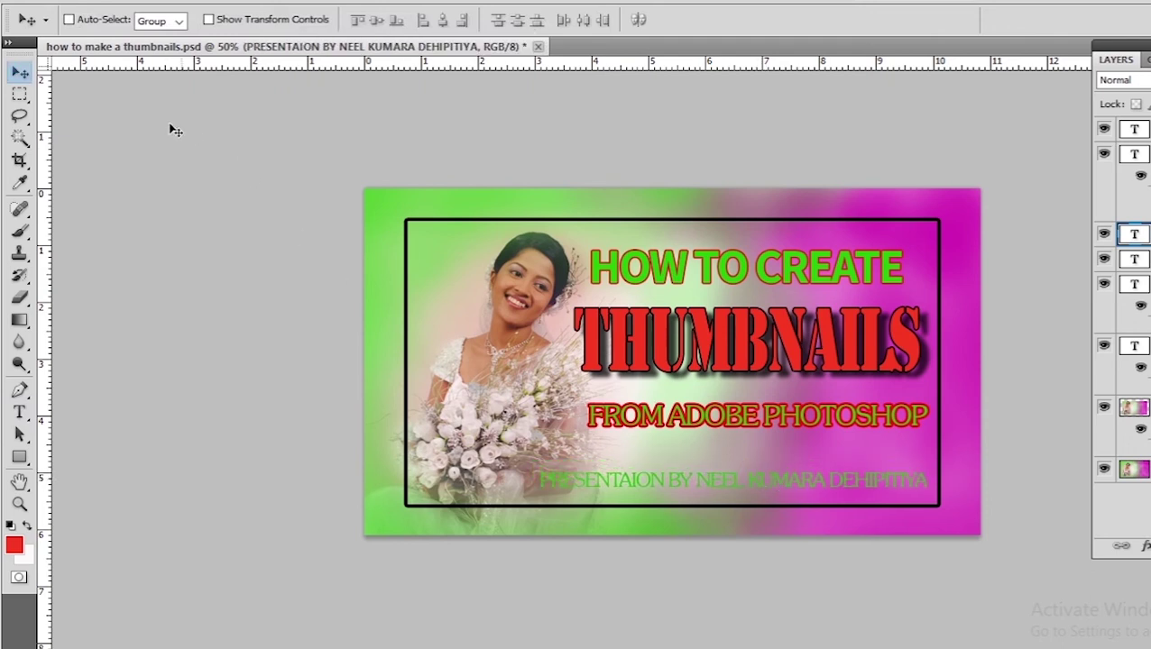
# Recolor the whole presenter credit line from green to bright blue.
pyautogui.click(20, 411)
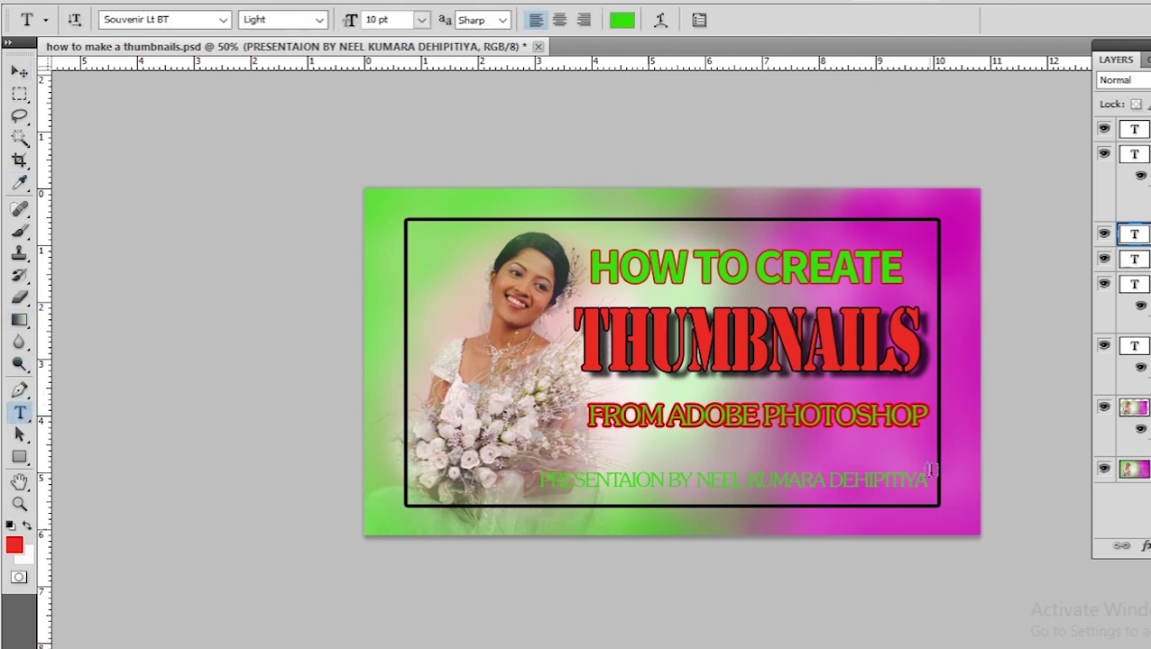
pyautogui.moveTo(927, 479); pyautogui.dragTo(519, 461)
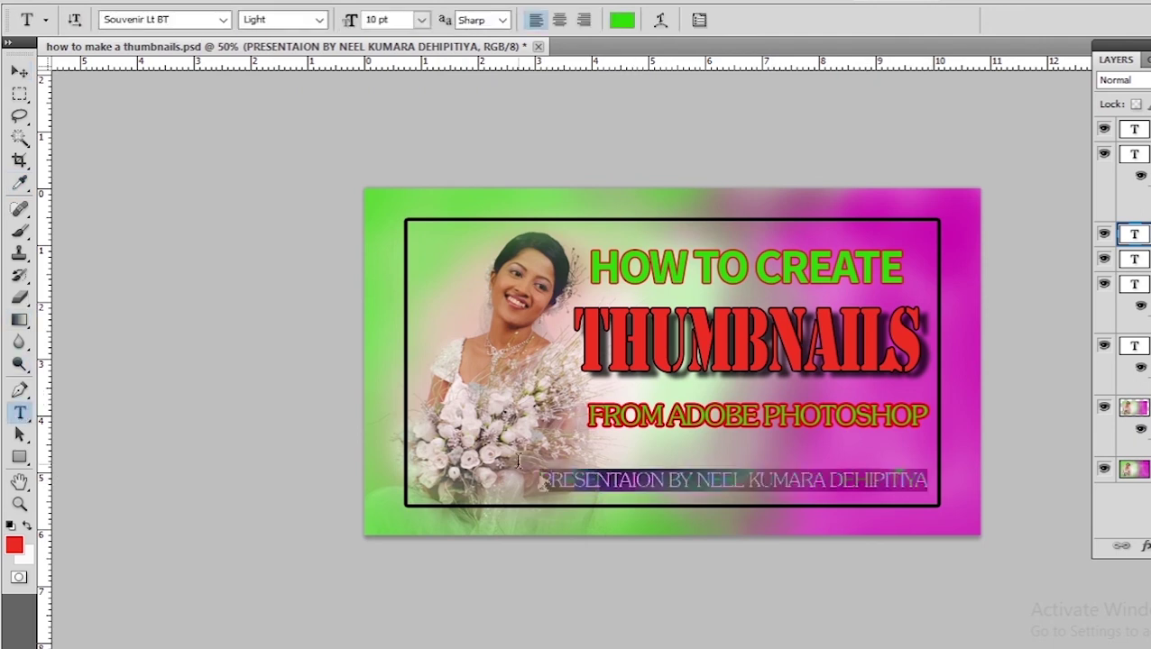
pyautogui.click(15, 544)
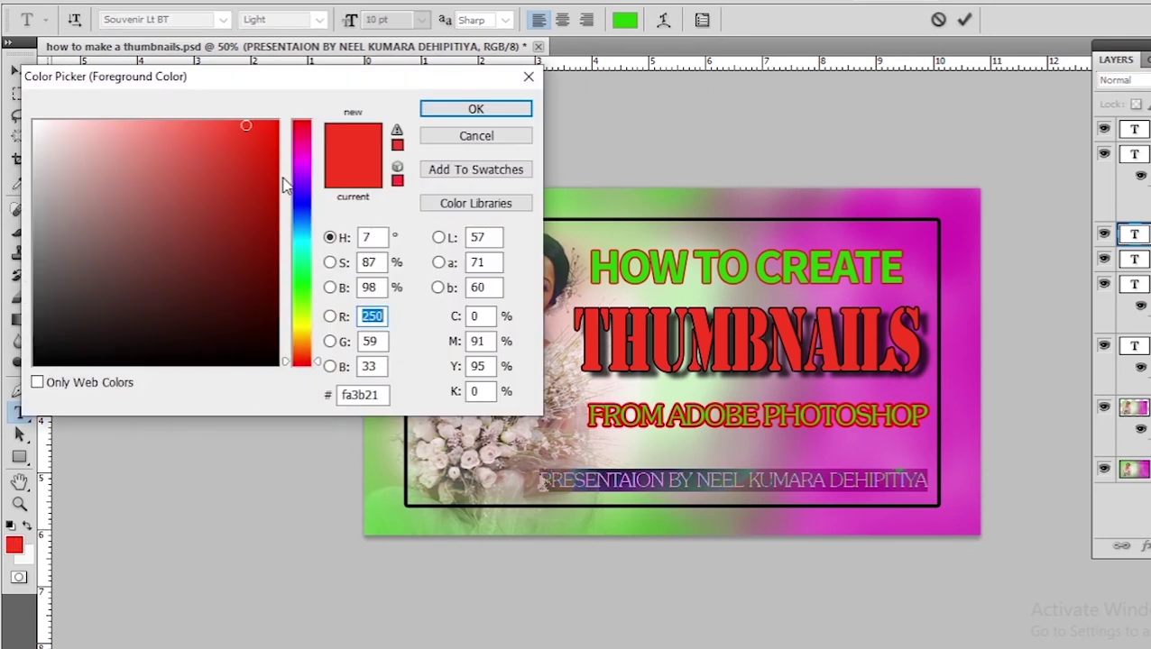
pyautogui.click(307, 204)
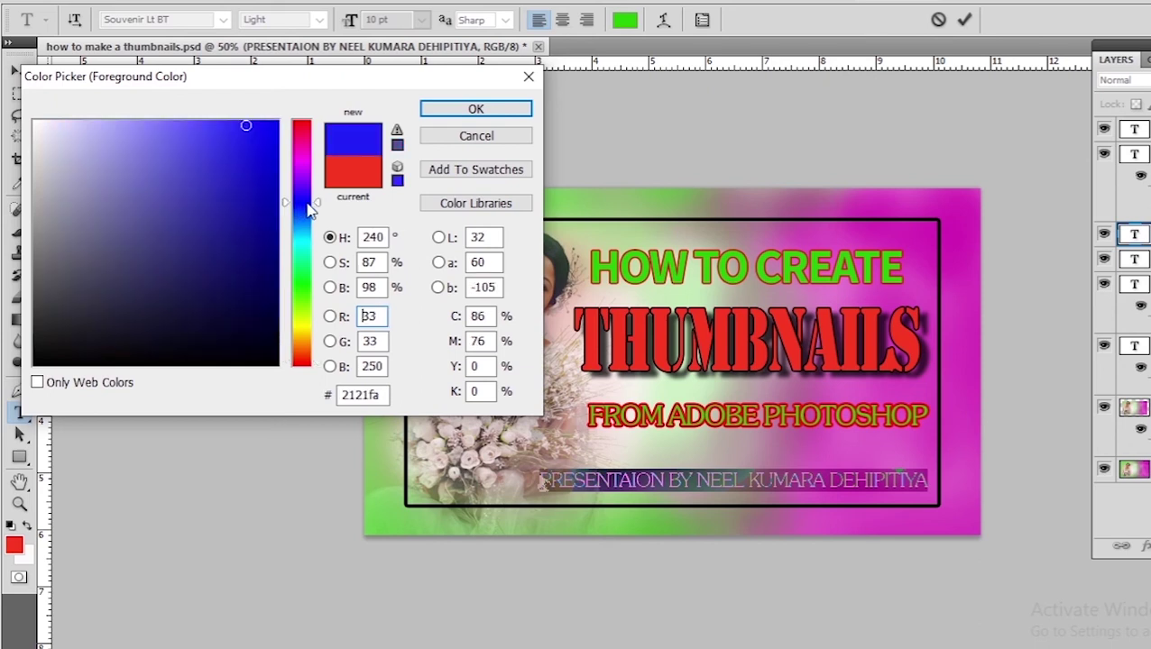
pyautogui.click(246, 167)
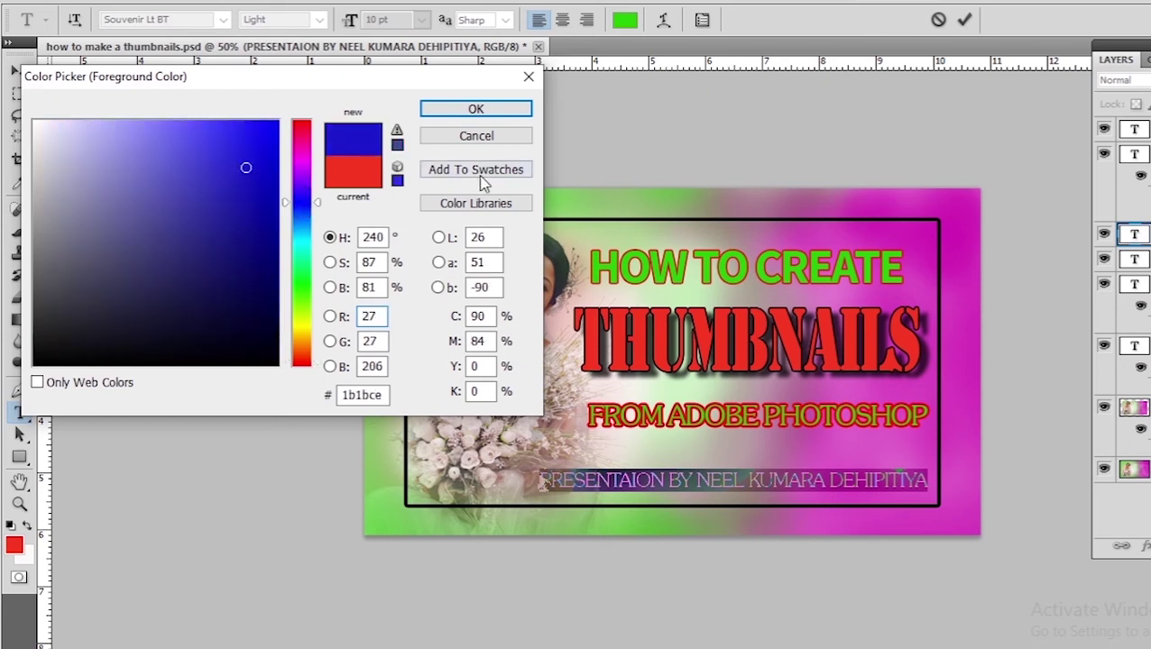
pyautogui.click(244, 129)
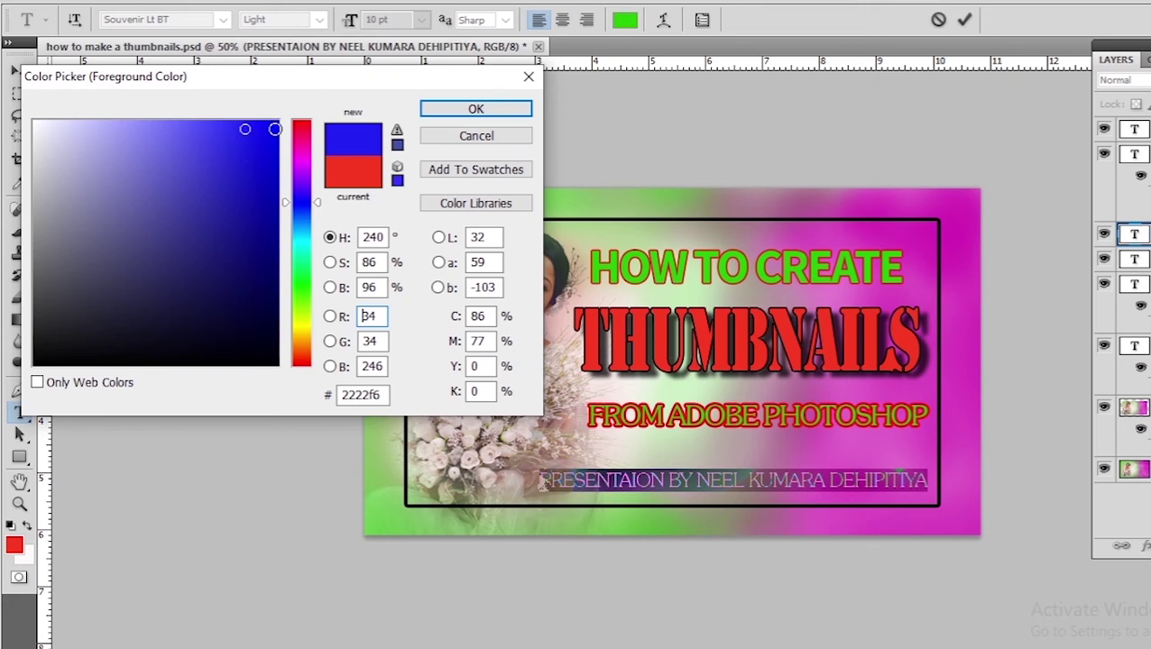
pyautogui.click(470, 109)
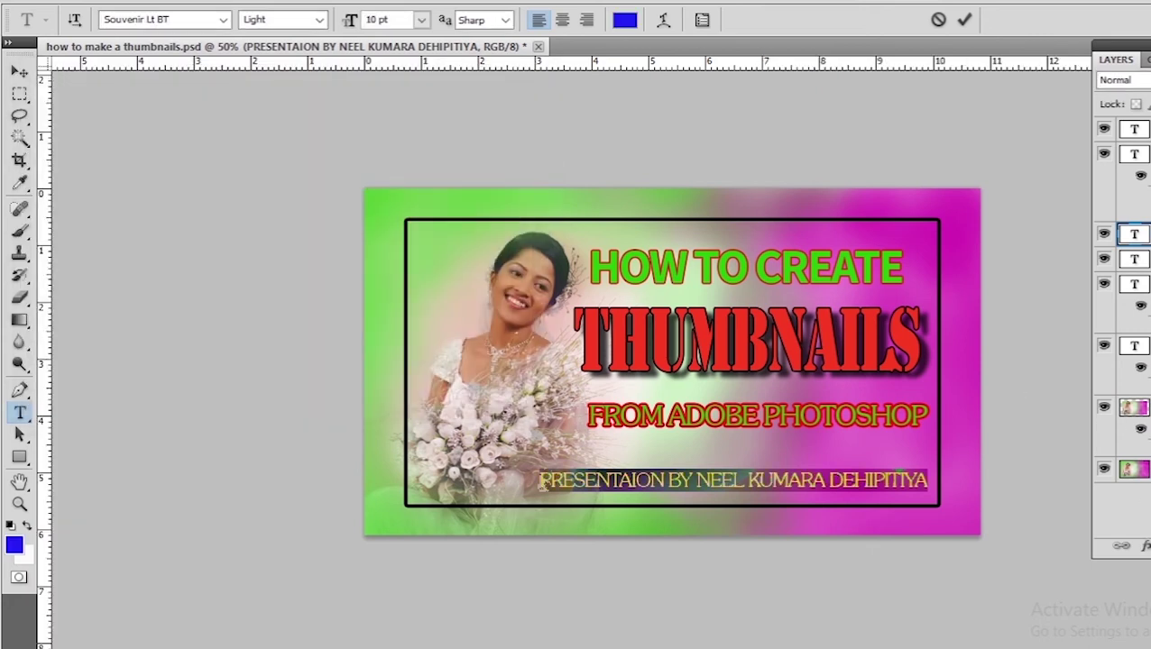
# Add a 3 px white outside Stroke to the presenter credit line.
pyautogui.click(1146, 547)
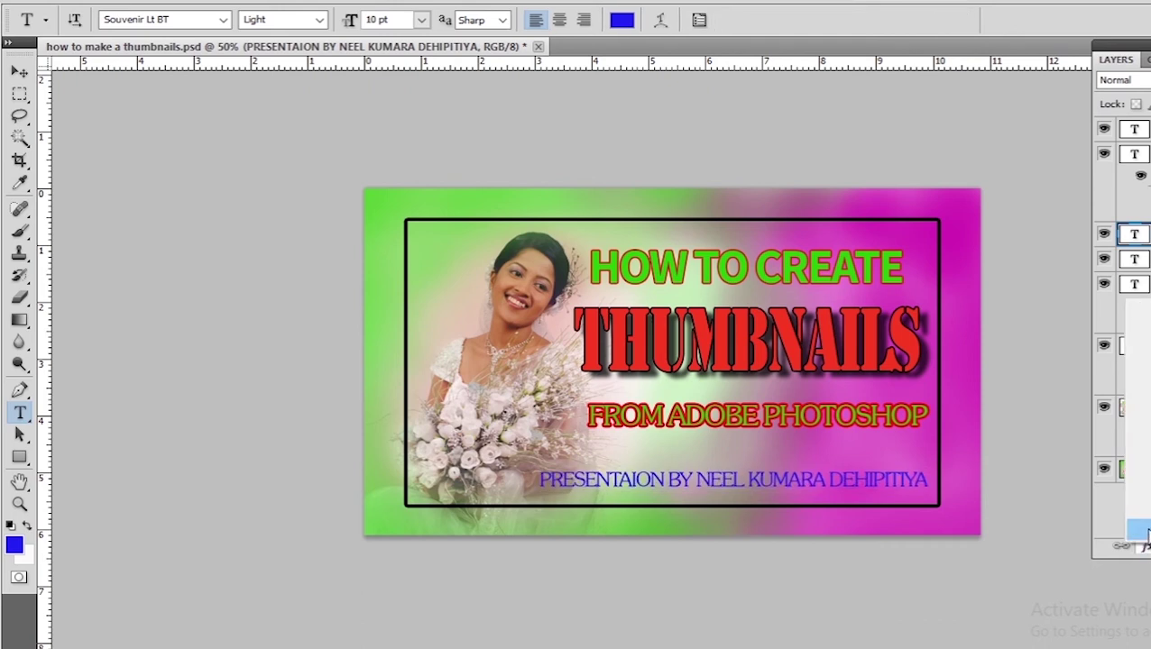
pyautogui.press('Escape')
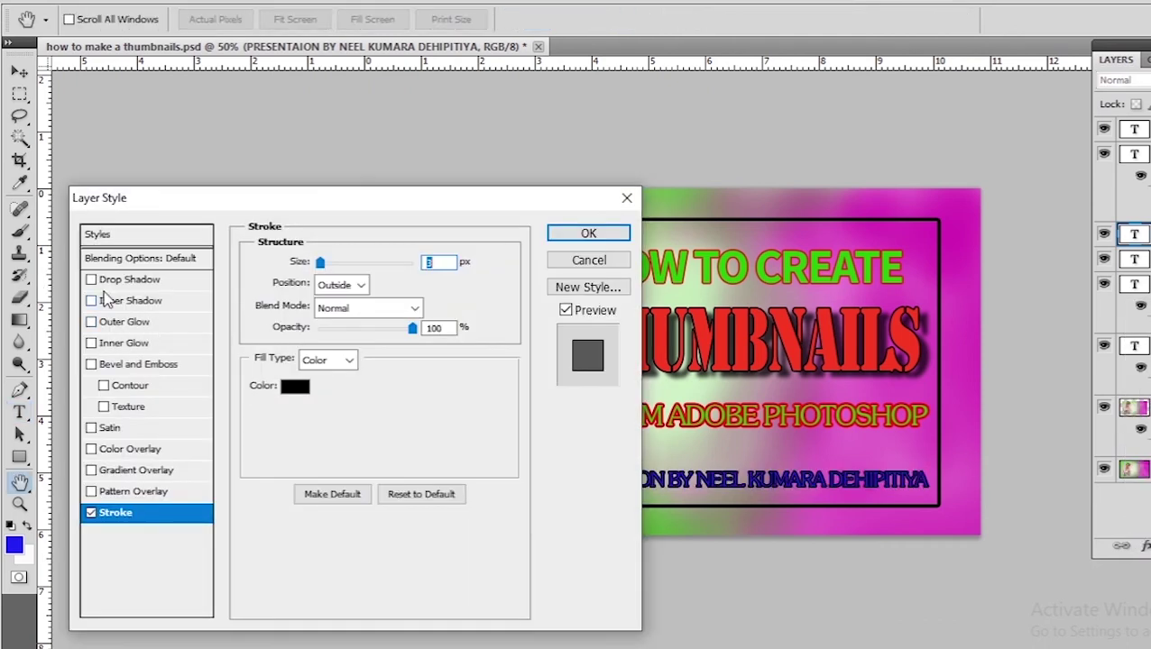
pyautogui.click(291, 386)
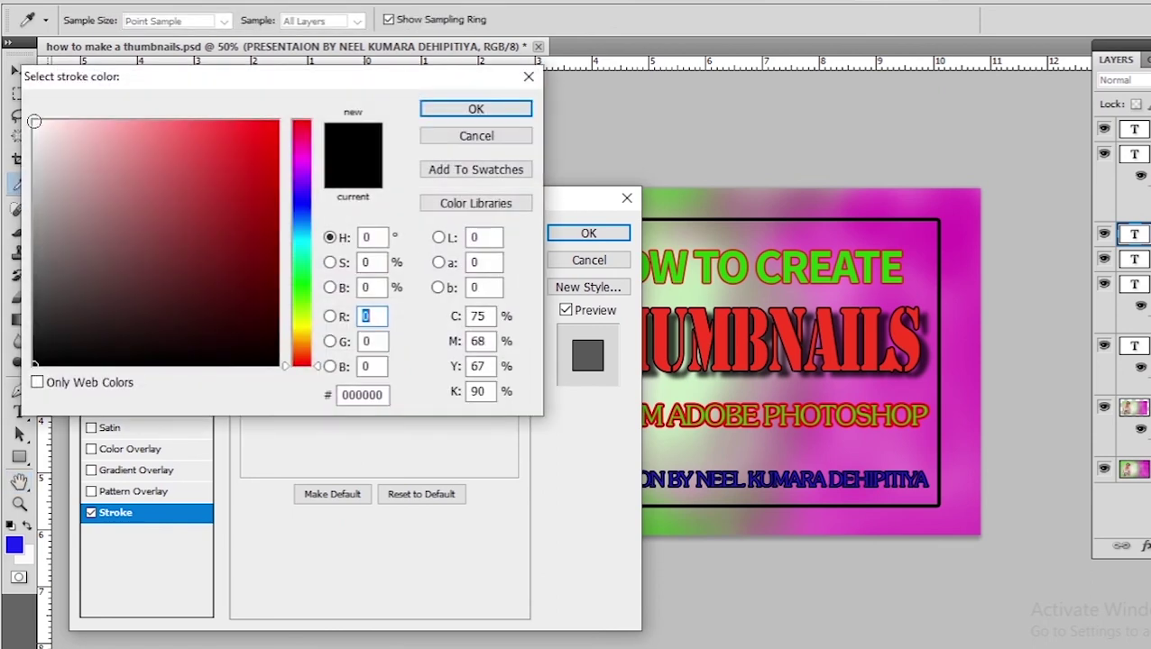
pyautogui.click(34, 121)
pyautogui.click(475, 110)
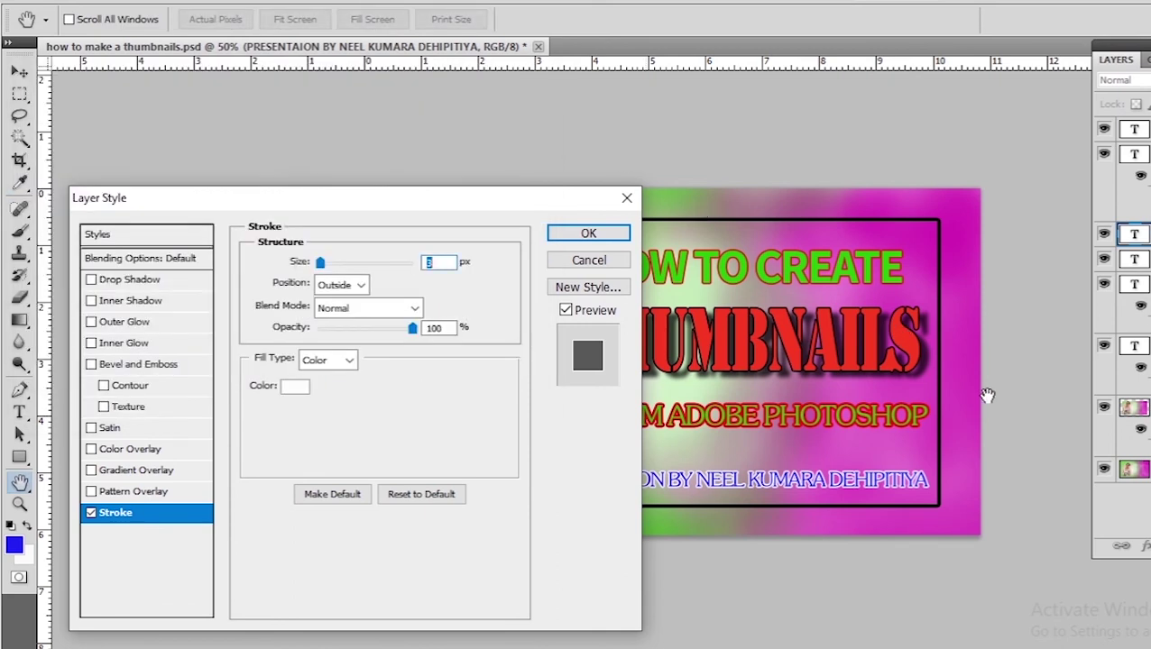
pyautogui.click(588, 233)
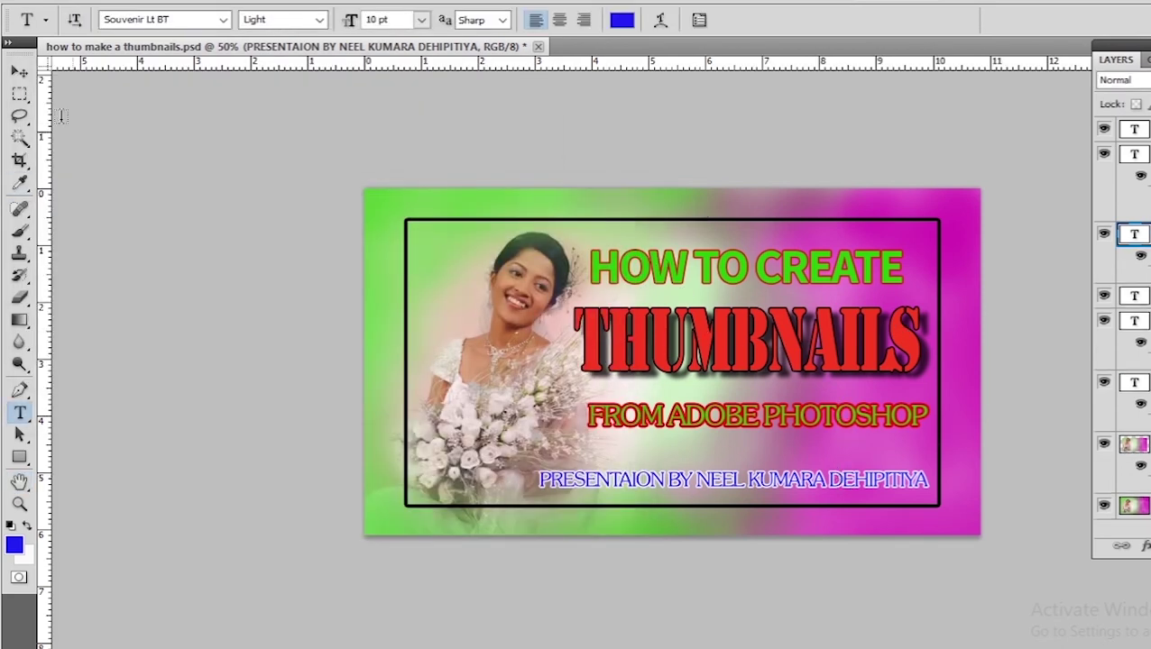
# Reduce the presenter credit line to 8 pt and reposition it beneath "FROM ADOBE PHOTOSHOP", leaving space at the frame's lower-right corner.
pyautogui.click(20, 70)
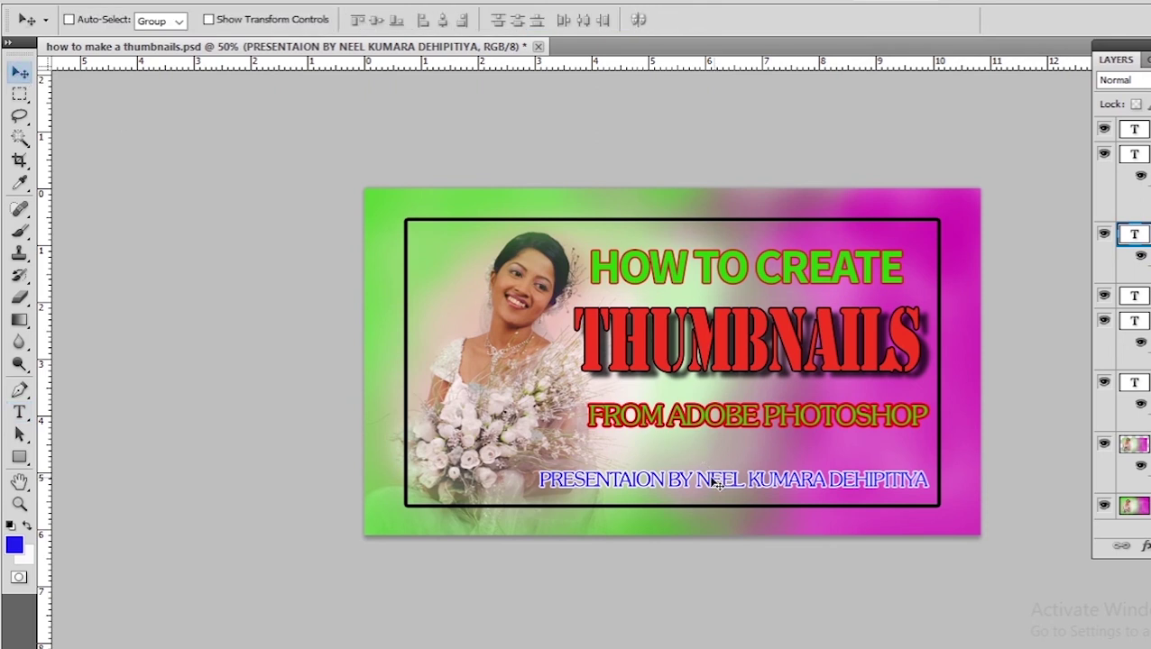
pyautogui.moveTo(713, 484); pyautogui.dragTo(688, 483)
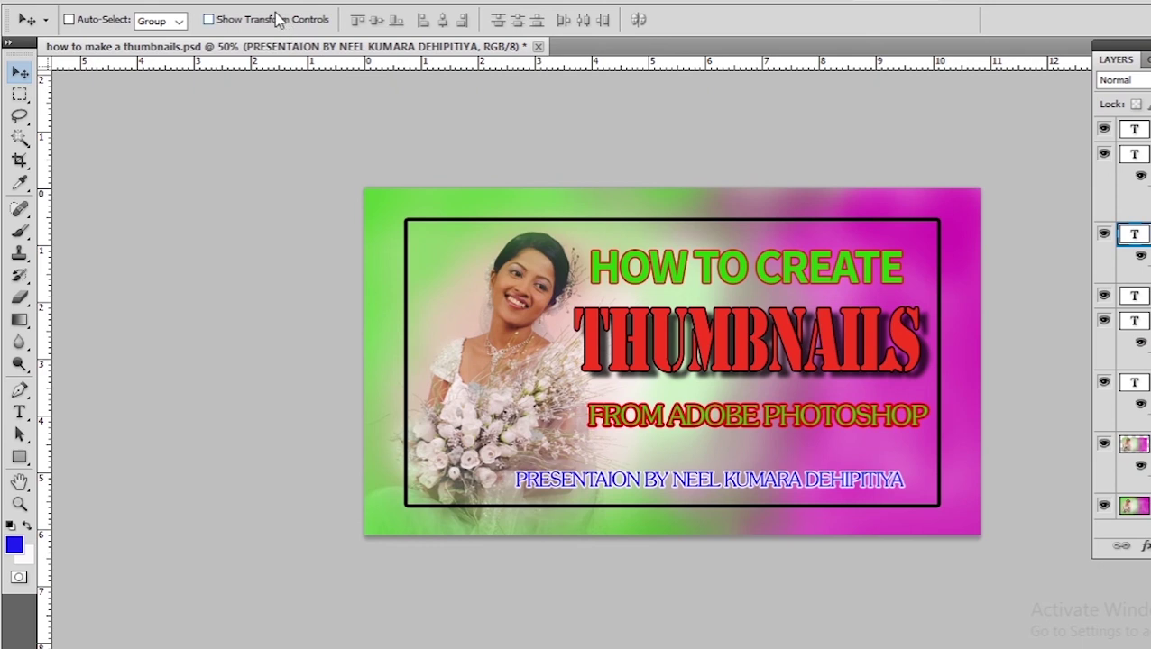
pyautogui.click(19, 413)
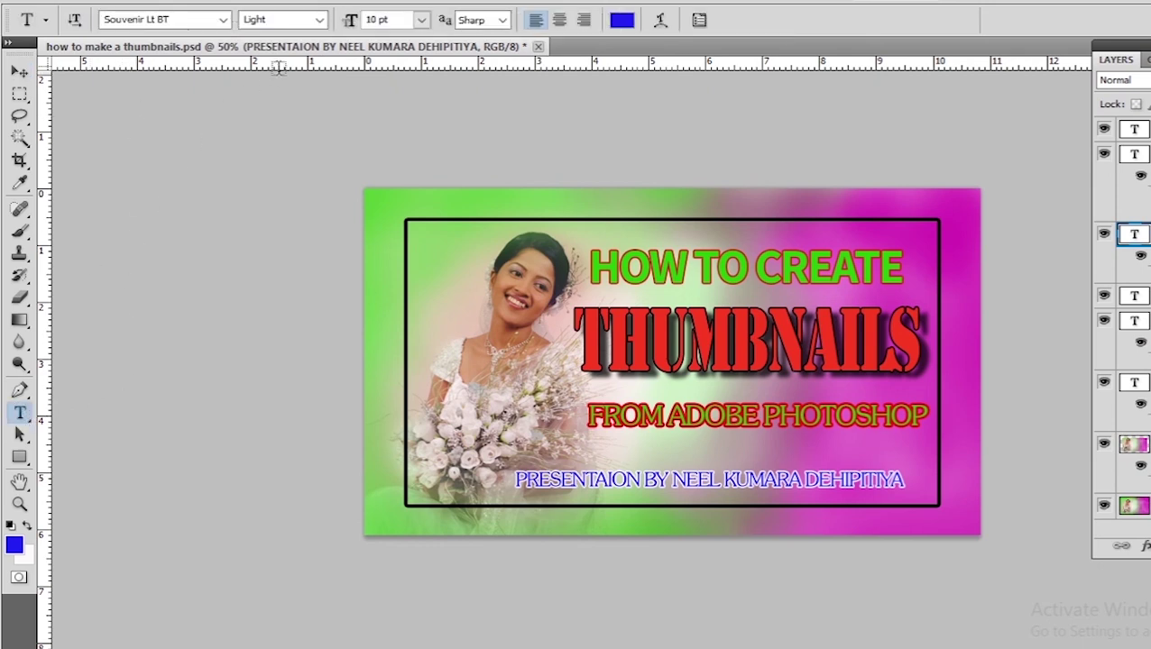
pyautogui.click(421, 20)
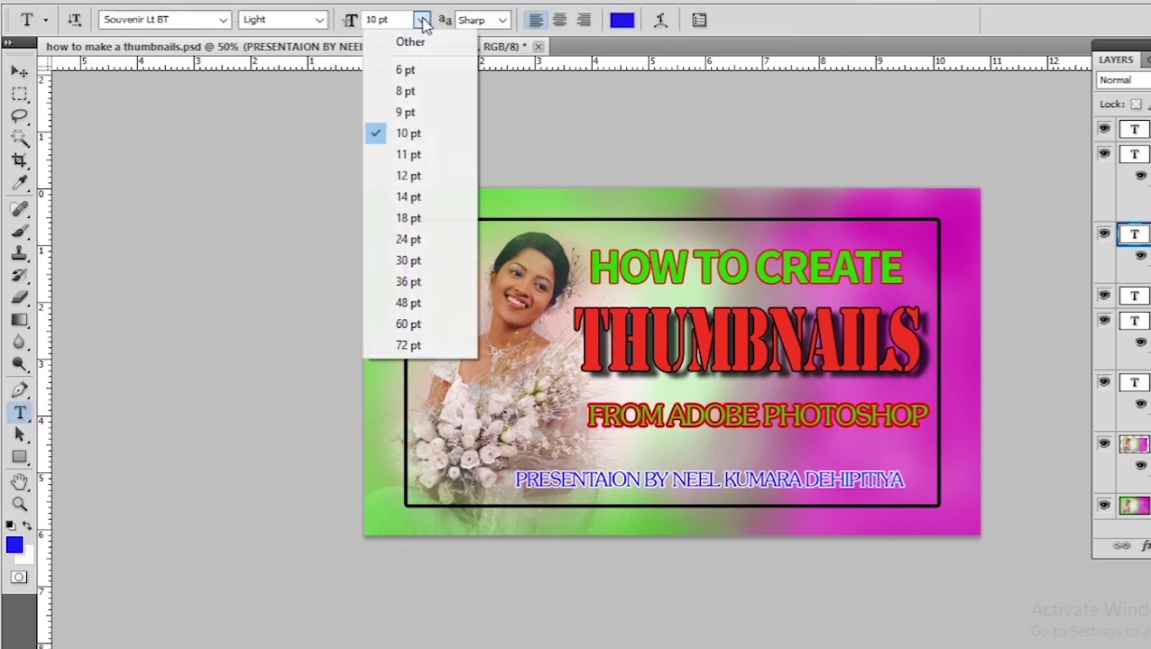
pyautogui.click(405, 91)
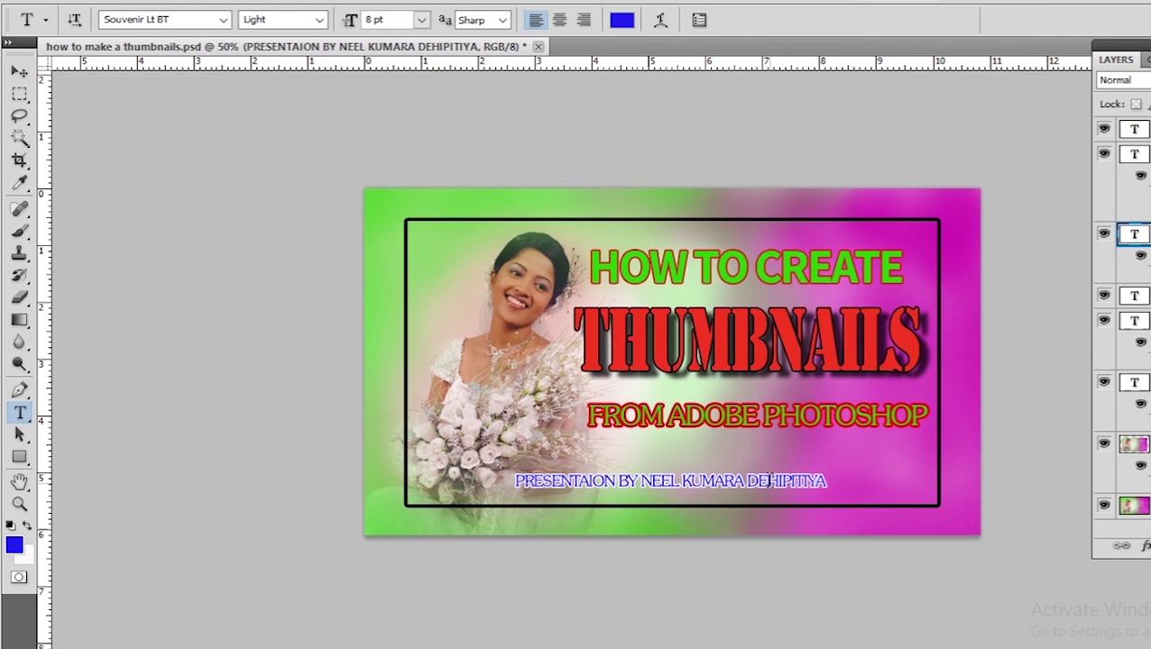
pyautogui.press('v')
pyautogui.moveTo(672, 486); pyautogui.dragTo(703, 473)
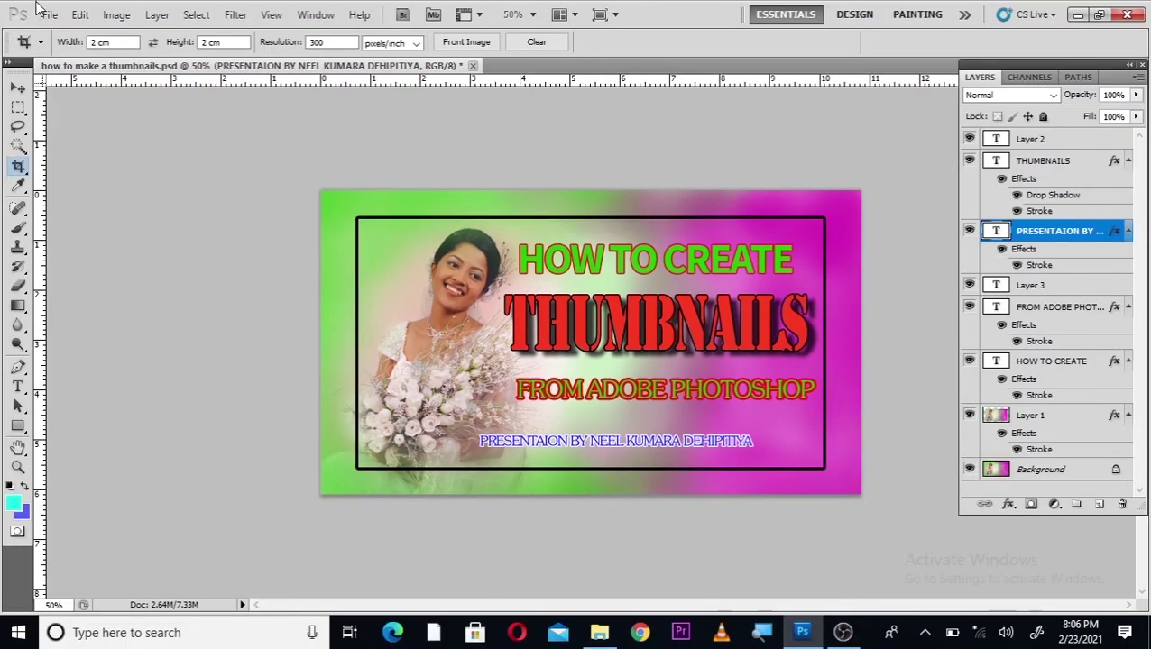
# Open the logo image NEEL TOONS 02.png from the logo png folder.
pyautogui.click(49, 15)
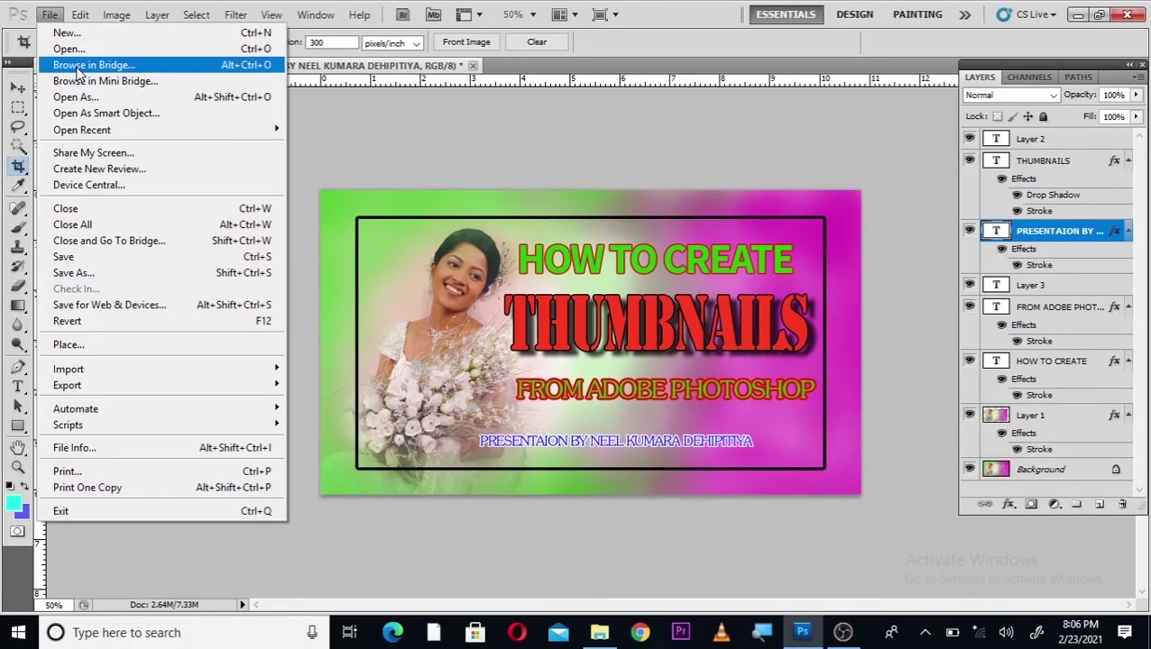
pyautogui.click(70, 50)
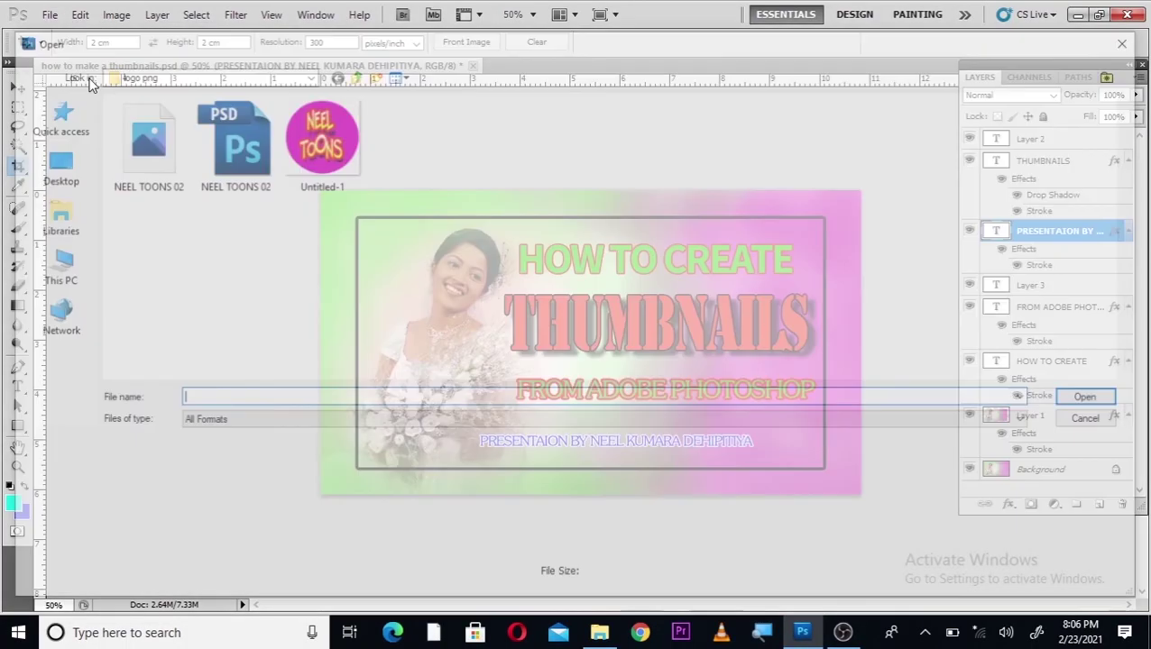
pyautogui.click(141, 136)
pyautogui.click(1095, 398)
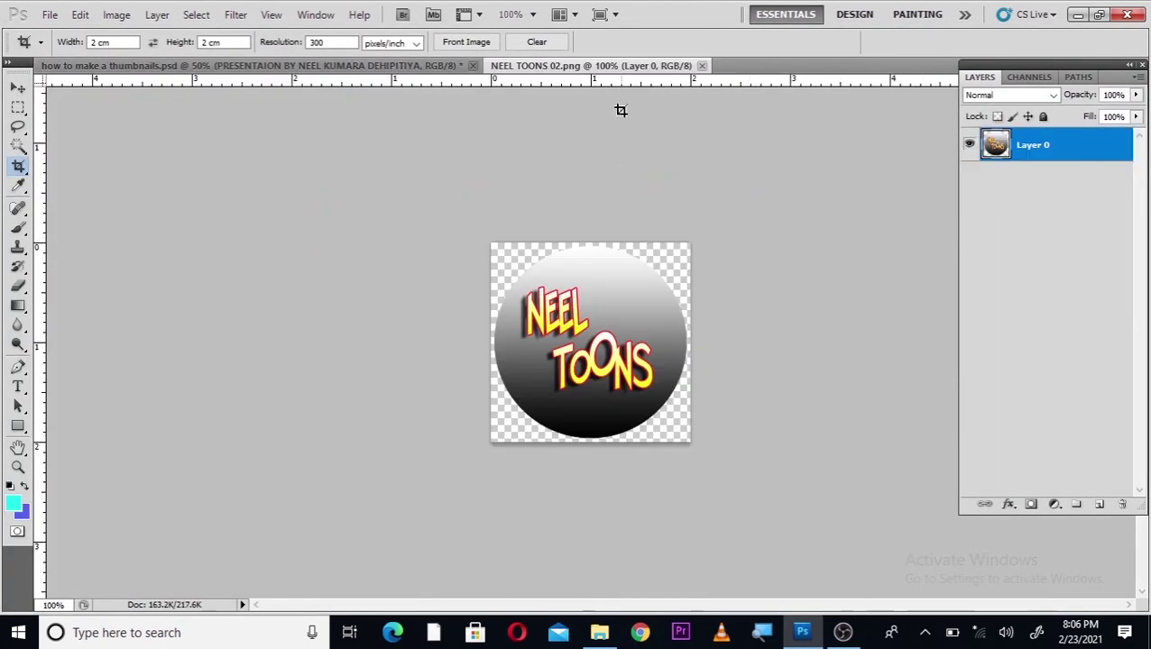
# Float the logo image, copy its round logo onto the thumbnail's lower-right corner and close the logo file.
pyautogui.moveTo(619, 78); pyautogui.dragTo(296, 133)
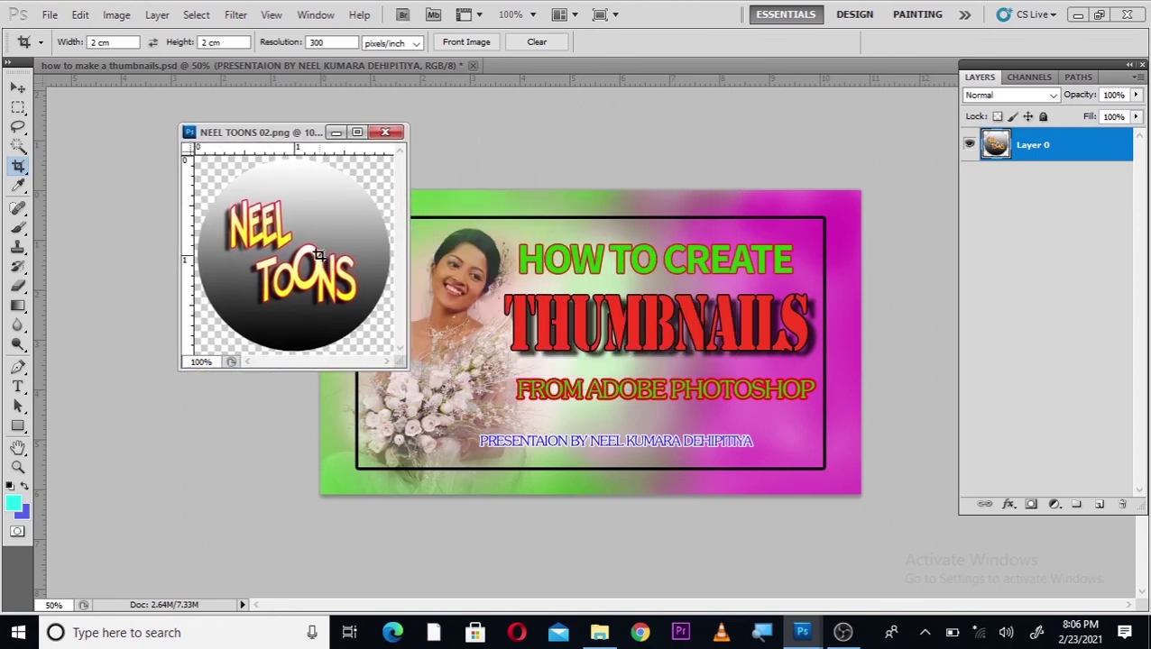
pyautogui.press('v')
pyautogui.moveTo(709, 433); pyautogui.dragTo(819, 427)
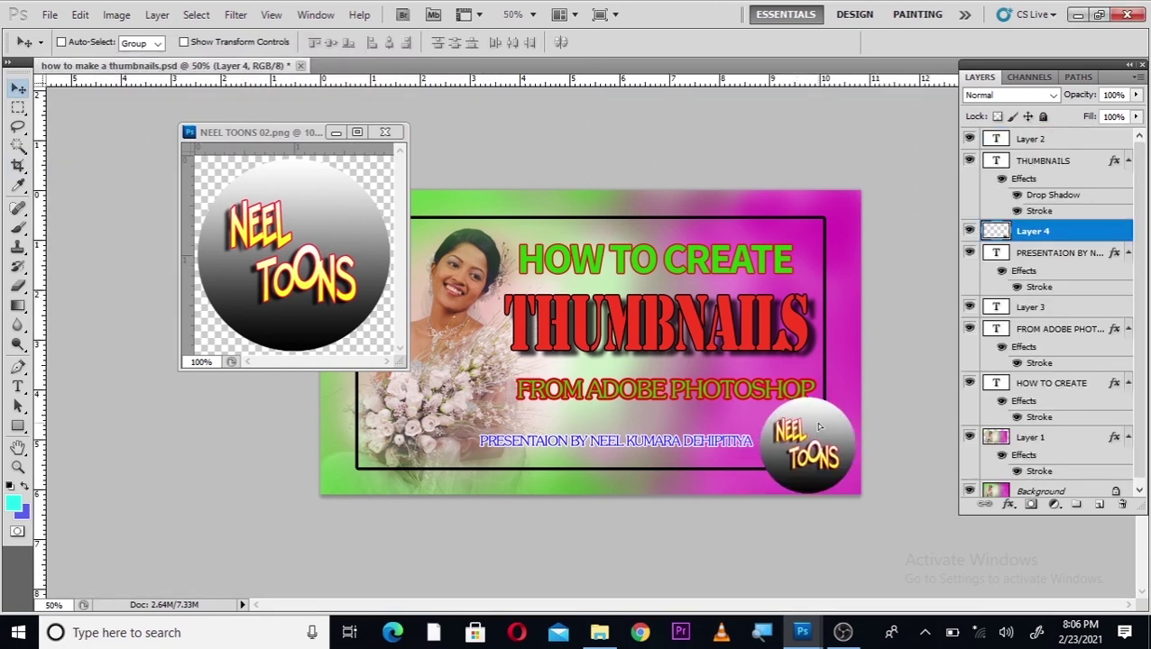
pyautogui.click(384, 131)
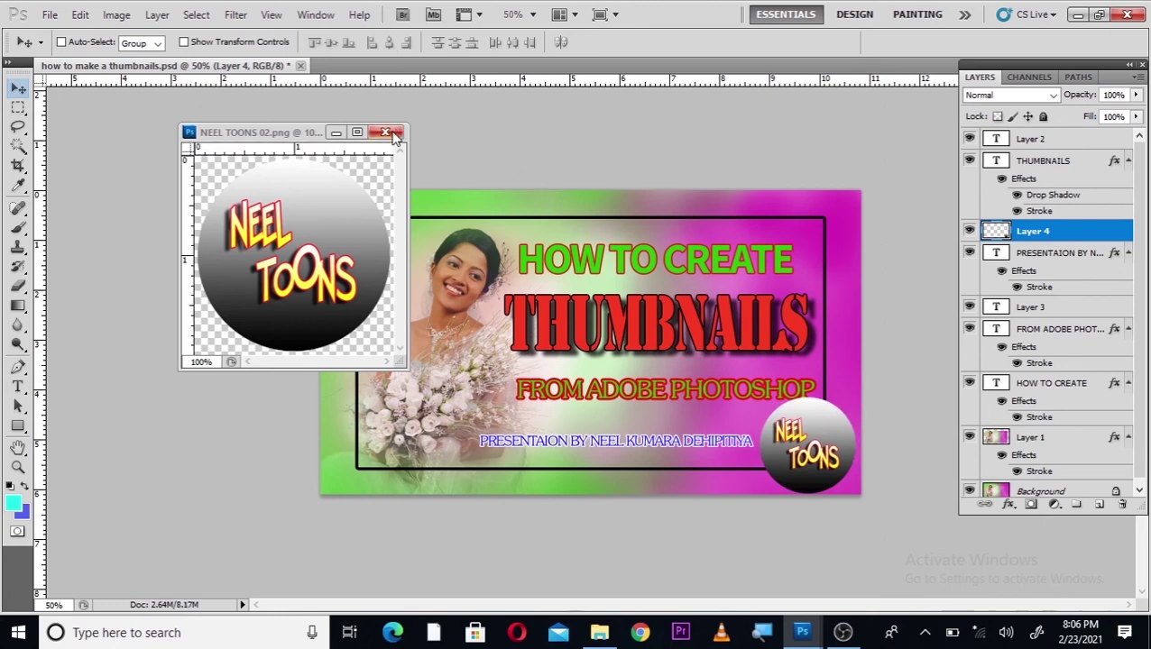
# Scale the NEEL TOONS logo down proportionally and place it inside the frame's lower-right corner beside the credit line.
pyautogui.hotkey('ctrl', 't')
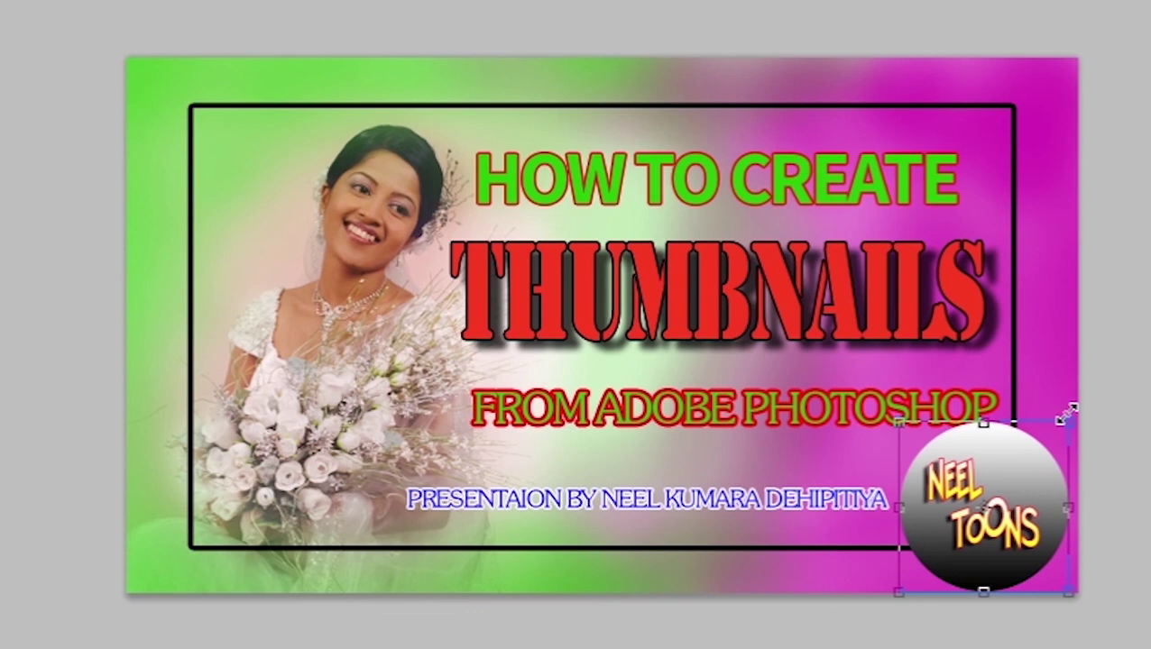
pyautogui.moveTo(1071, 415); pyautogui.dragTo(996, 472)
pyautogui.moveTo(976, 534); pyautogui.dragTo(982, 483)
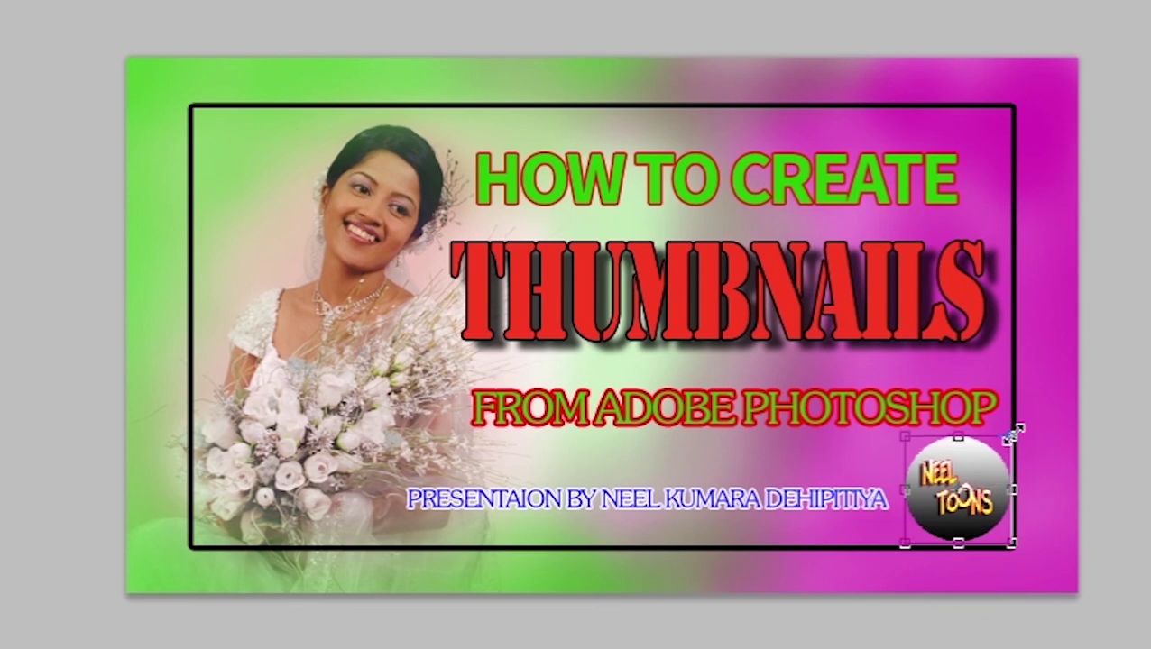
pyautogui.moveTo(1016, 432); pyautogui.dragTo(1005, 445)
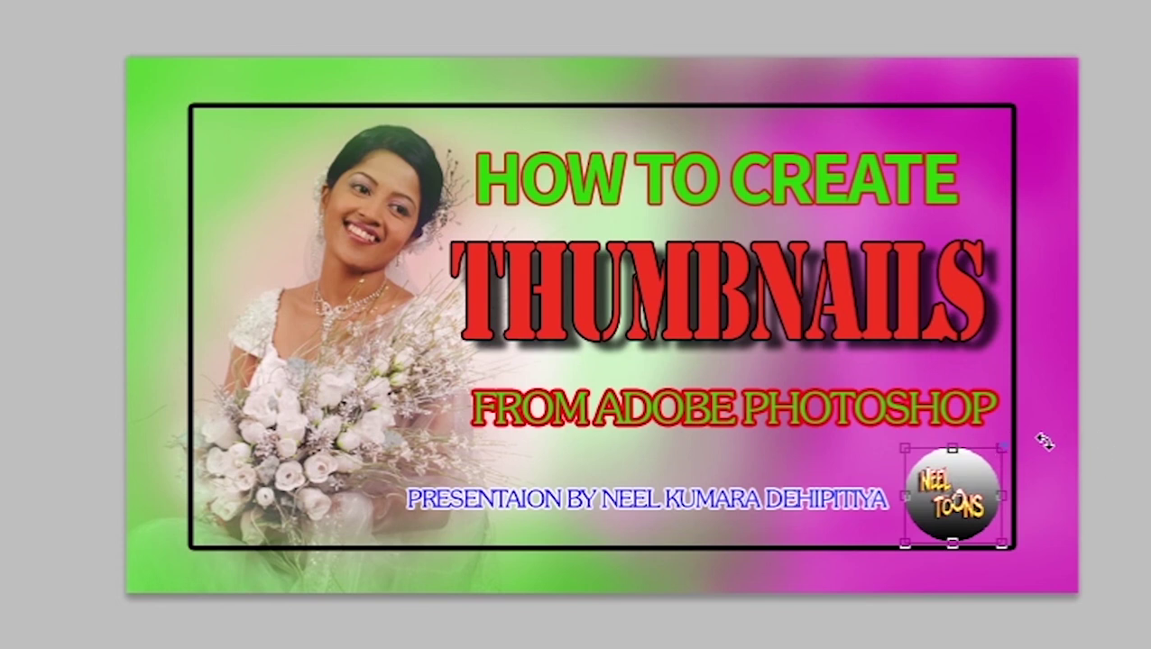
pyautogui.press('Return')
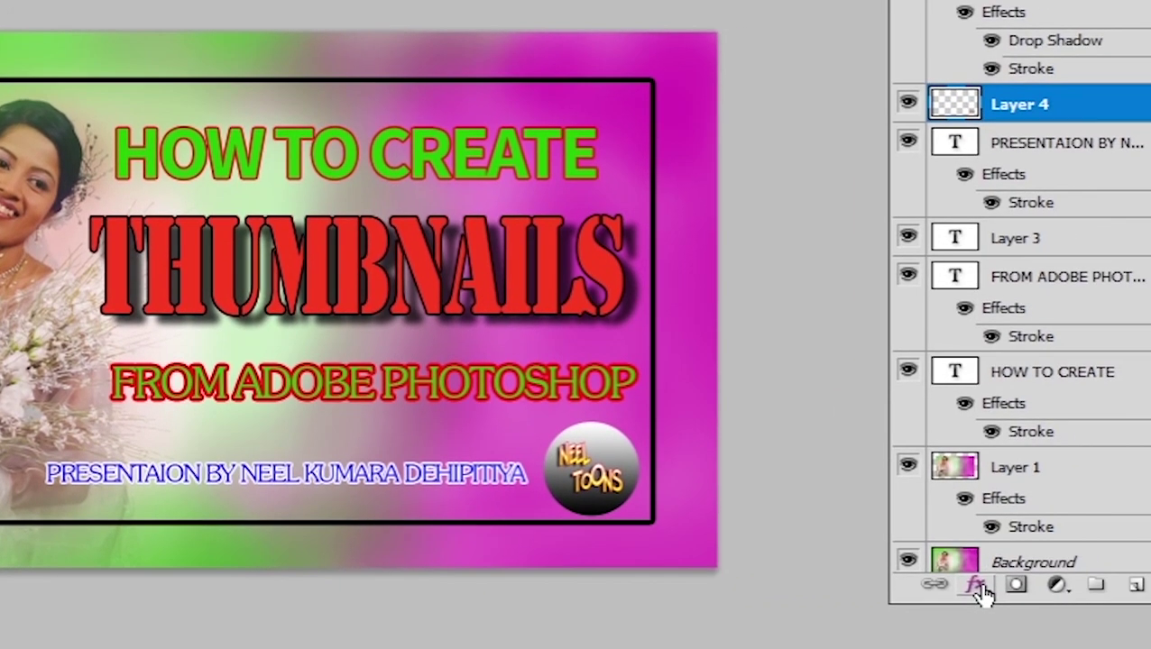
# Add a 3 px outside stroke in blue (#0c22f7) around the round NEEL TOONS logo.
pyautogui.click(978, 586)
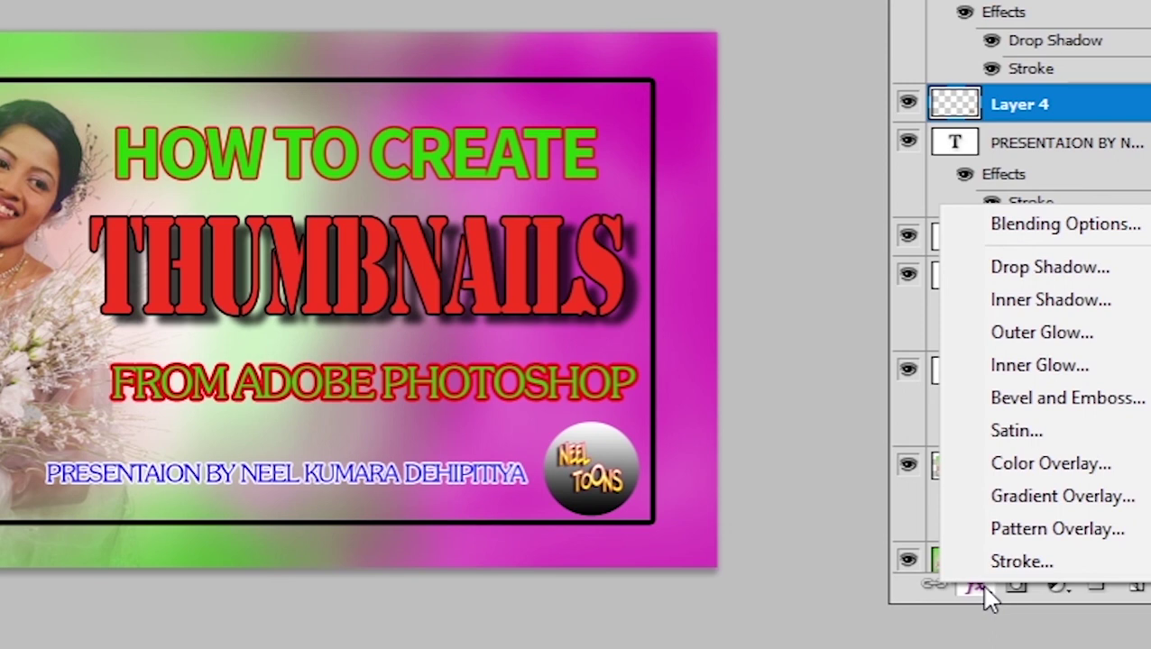
pyautogui.click(1007, 563)
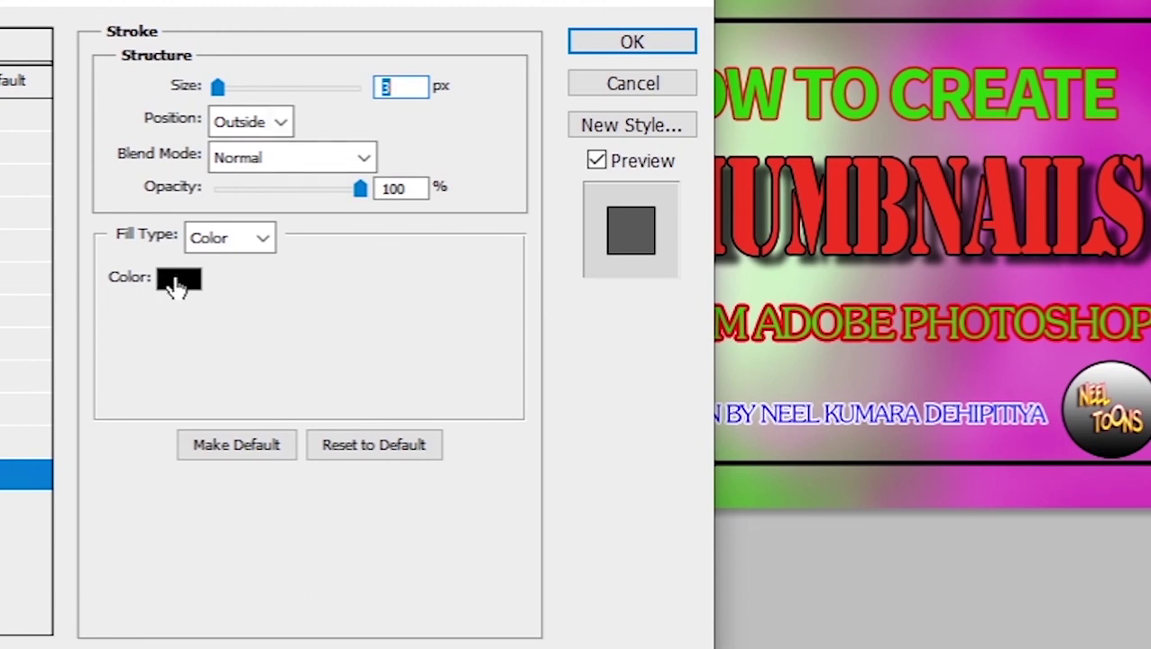
pyautogui.click(180, 284)
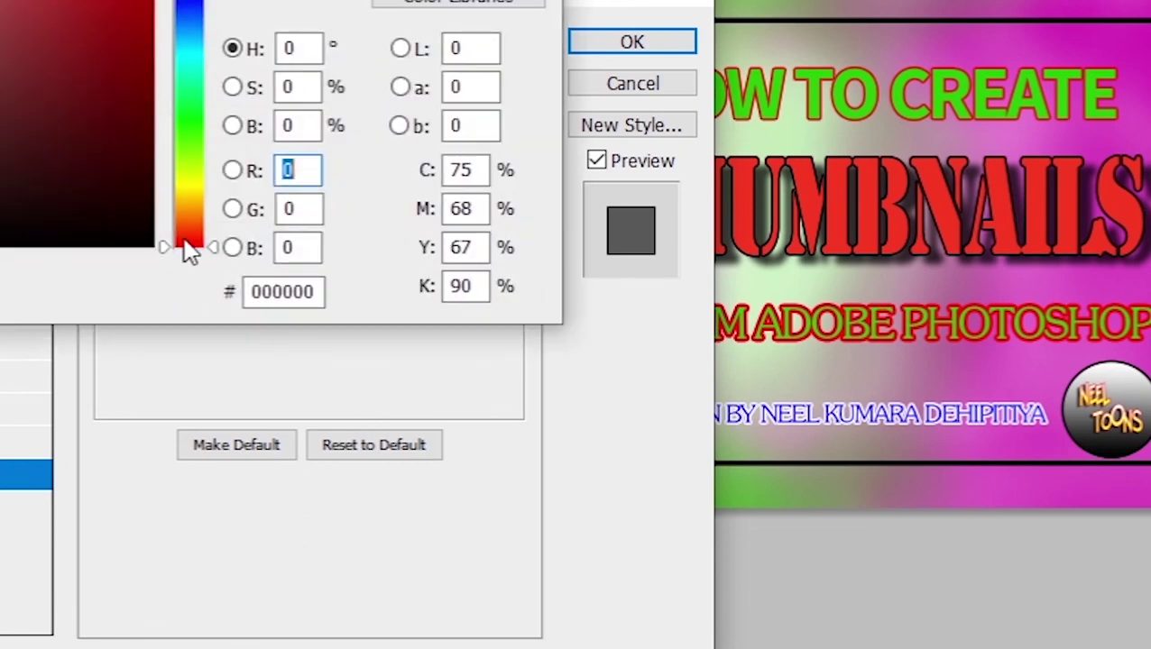
pyautogui.click(188, 180)
pyautogui.click(136, 2)
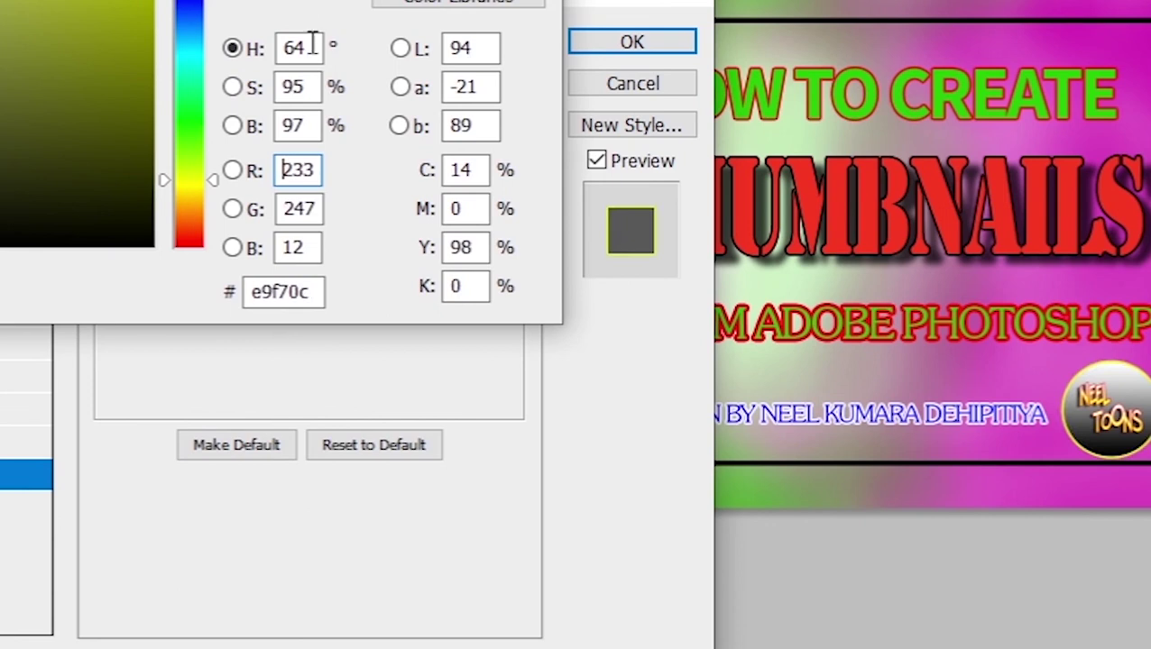
pyautogui.click(191, 3)
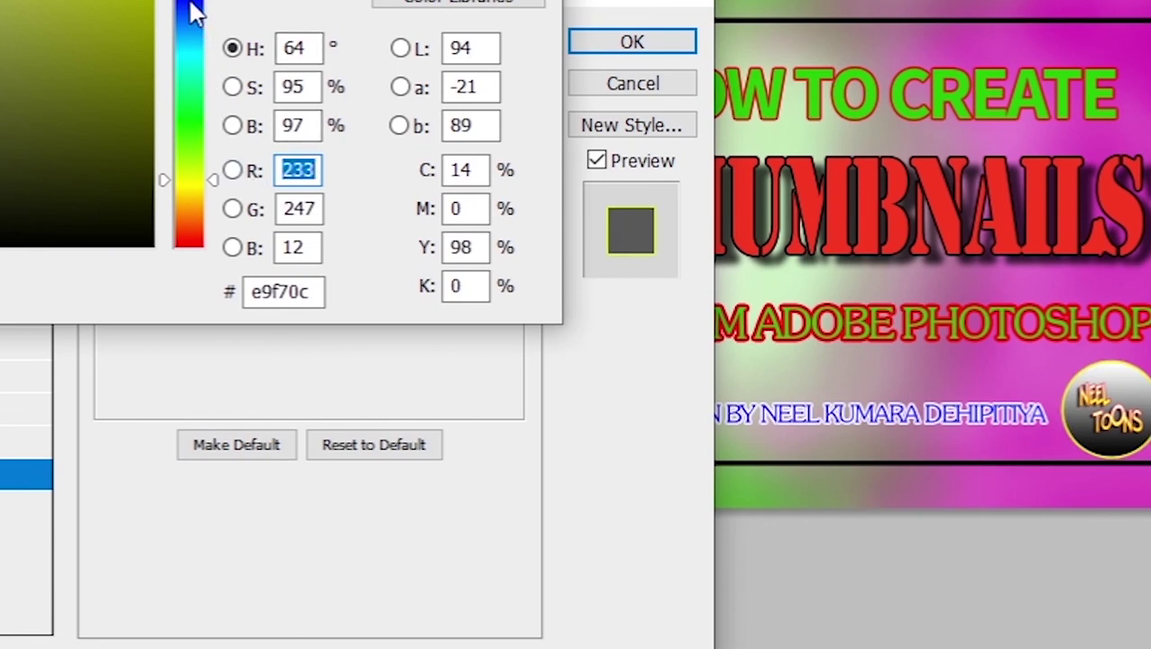
pyautogui.click(192, 7)
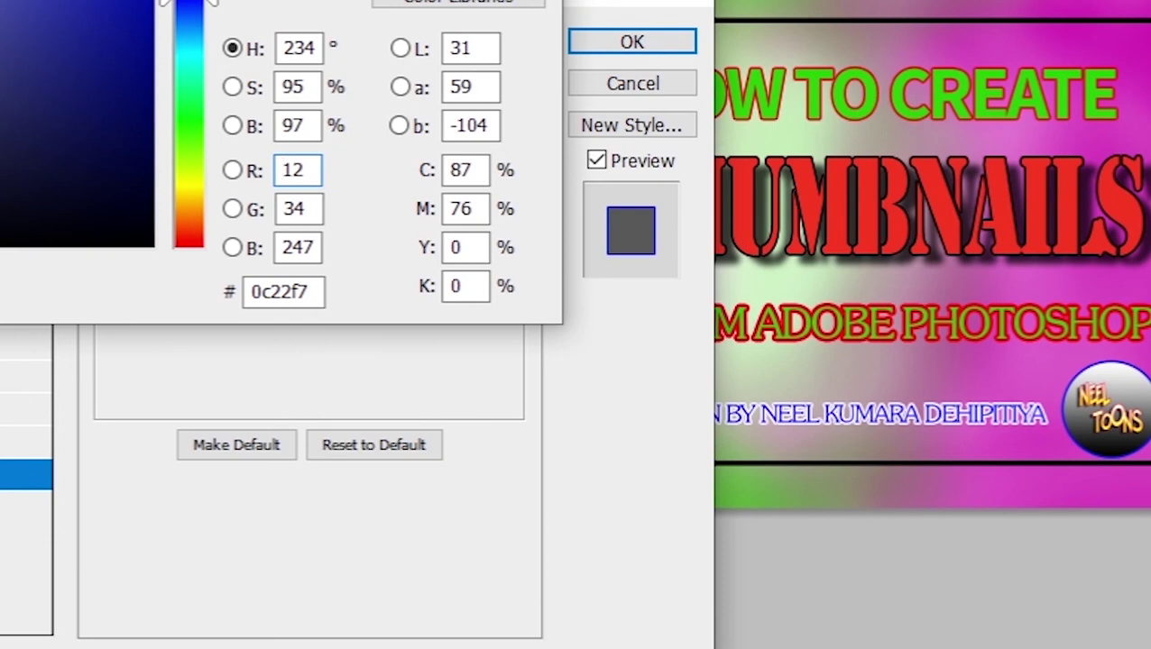
pyautogui.press('Return')
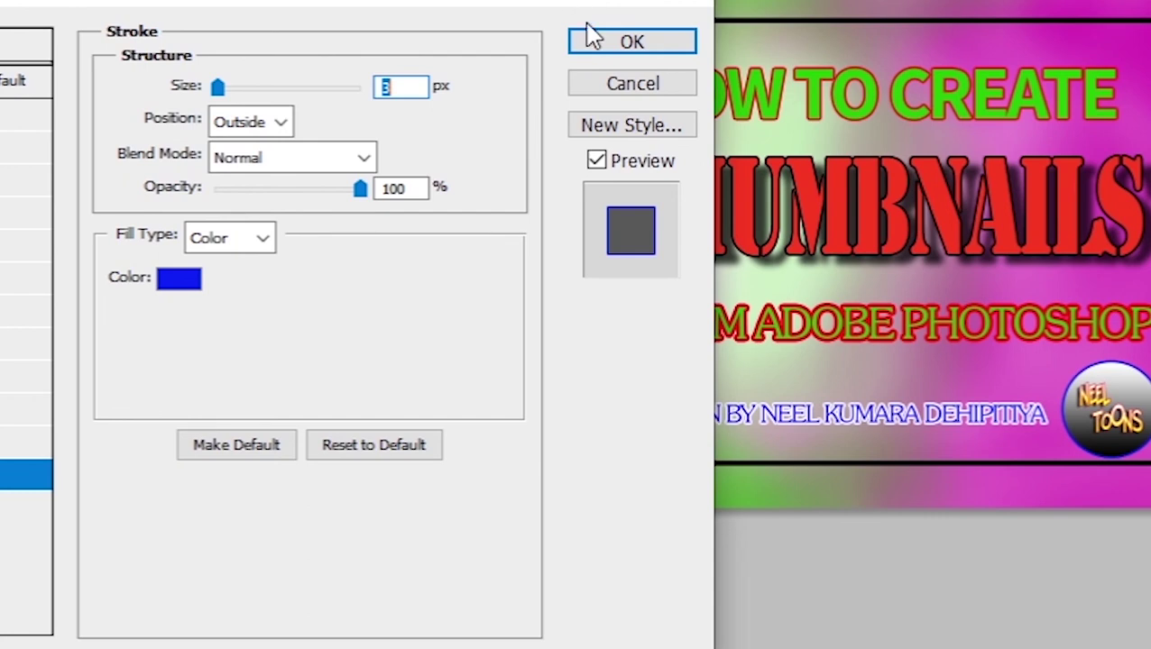
pyautogui.click(637, 45)
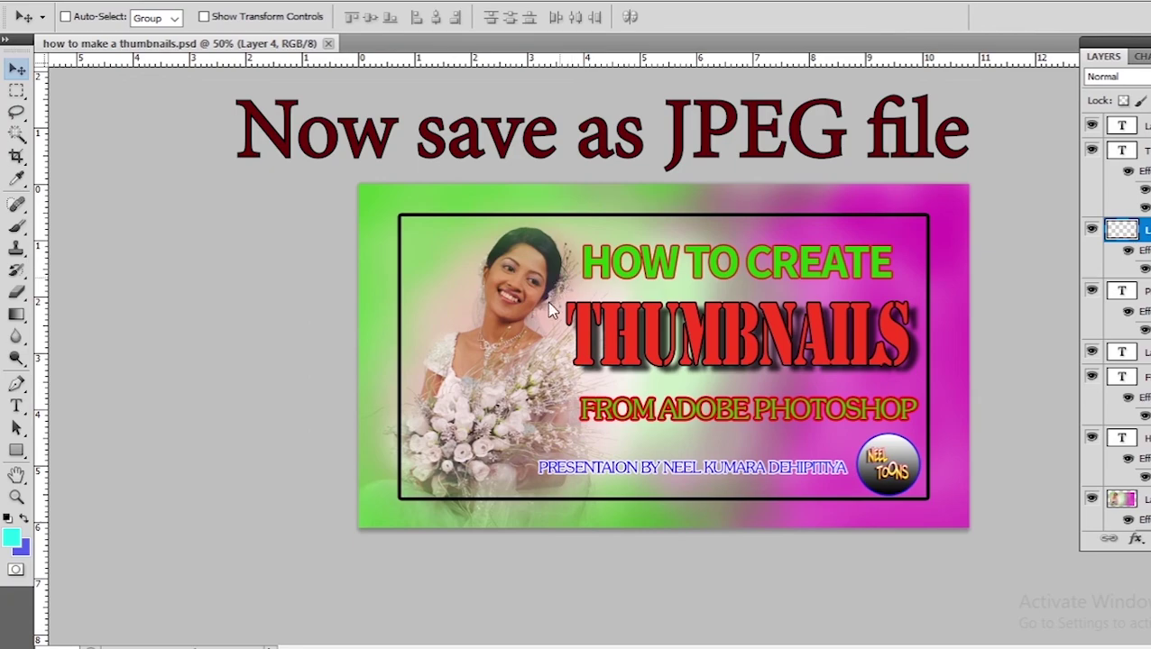
# Save the thumbnail as a JPEG copy of "how to make a thumbnails" with Maximum quality 12 and Progressive format with 3 scans.
pyautogui.hotkey('ctrl', 'shift', 's')
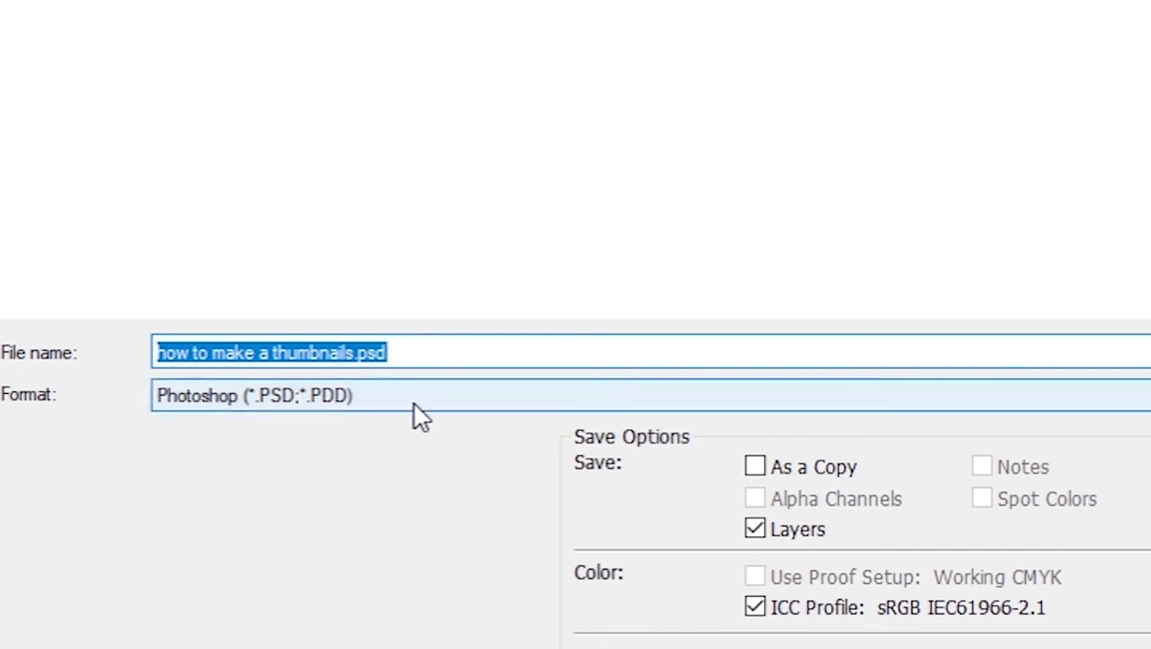
pyautogui.click(862, 395)
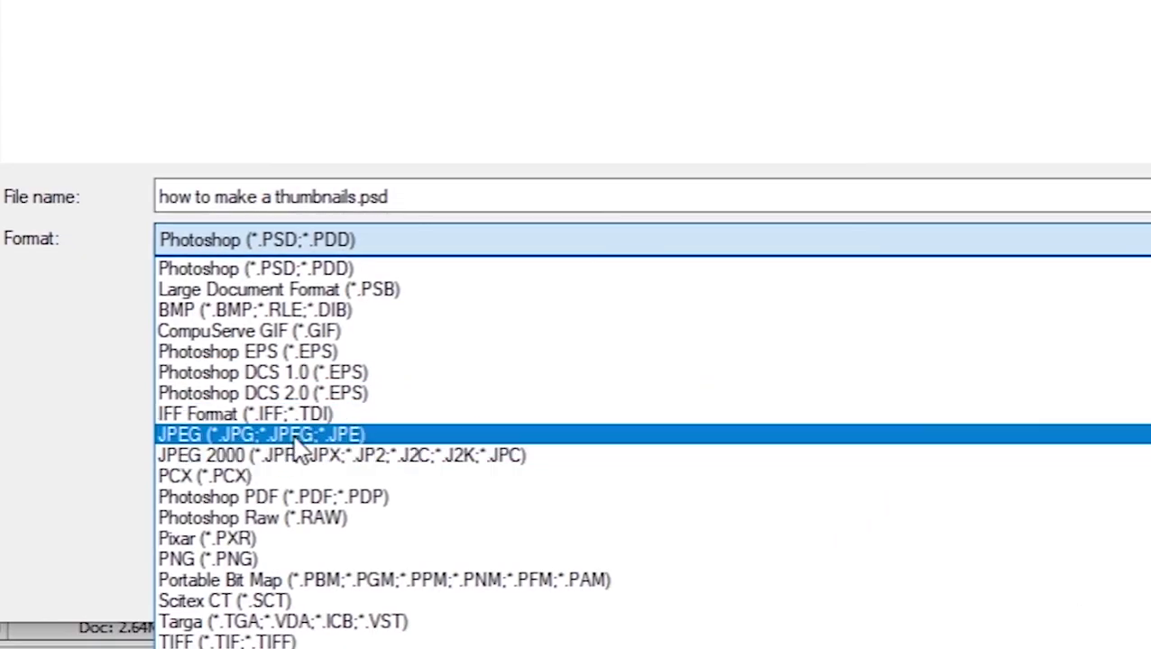
pyautogui.click(296, 439)
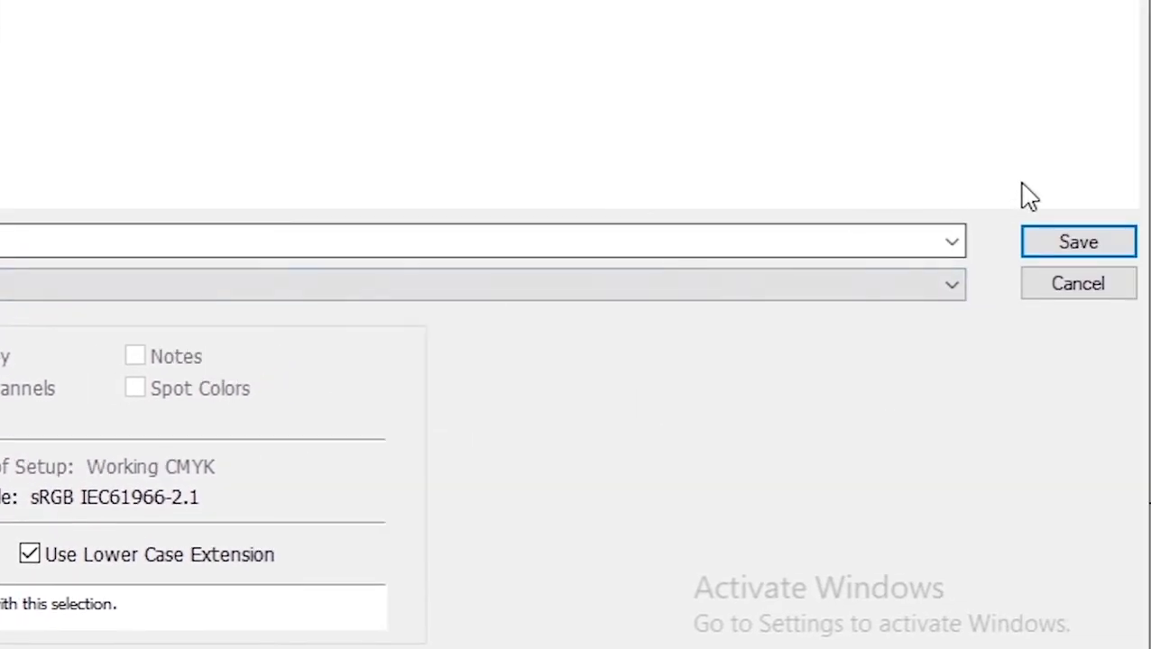
pyautogui.click(1033, 245)
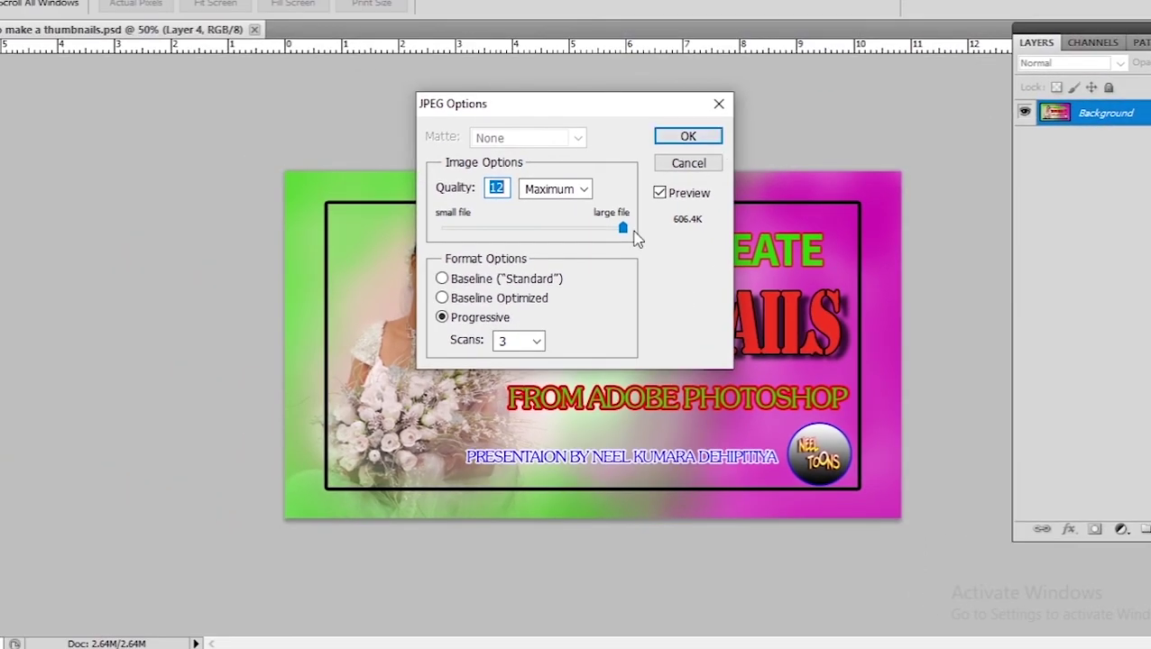
pyautogui.click(704, 140)
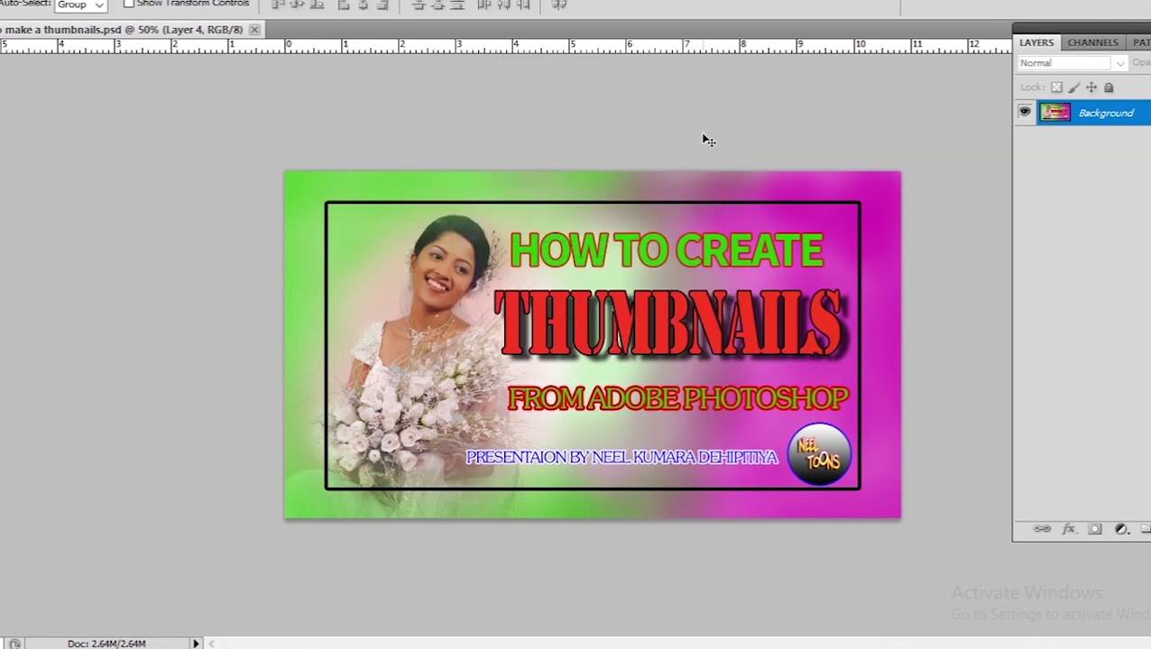